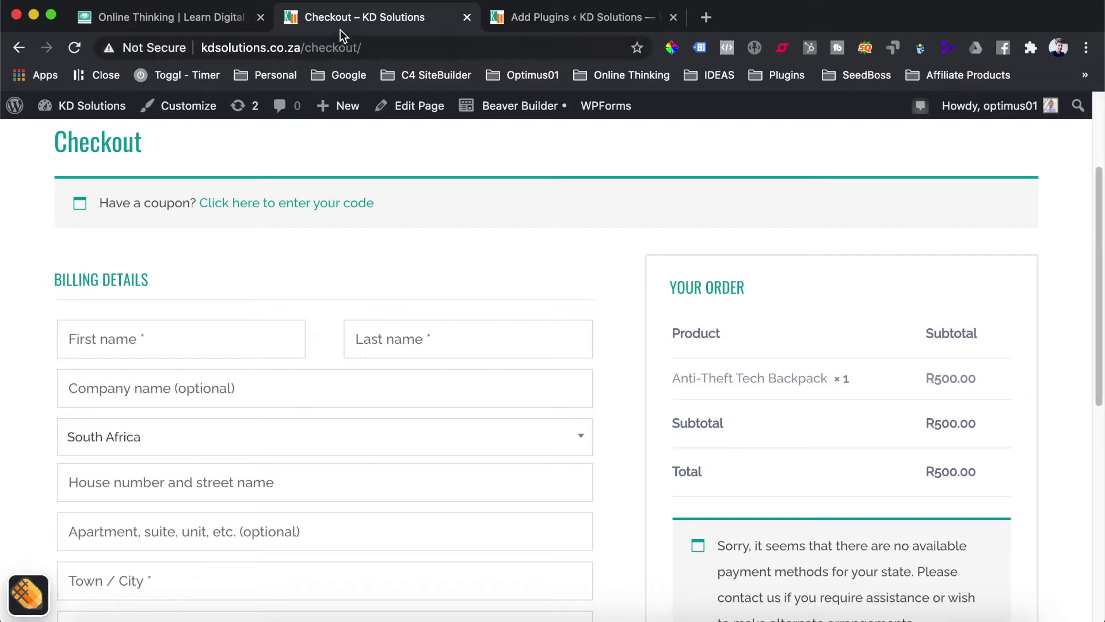
Search the site's plugin directory for cartflows on the Add Plugins page
{"action": "left_click", "coordinate": [596, 21]}
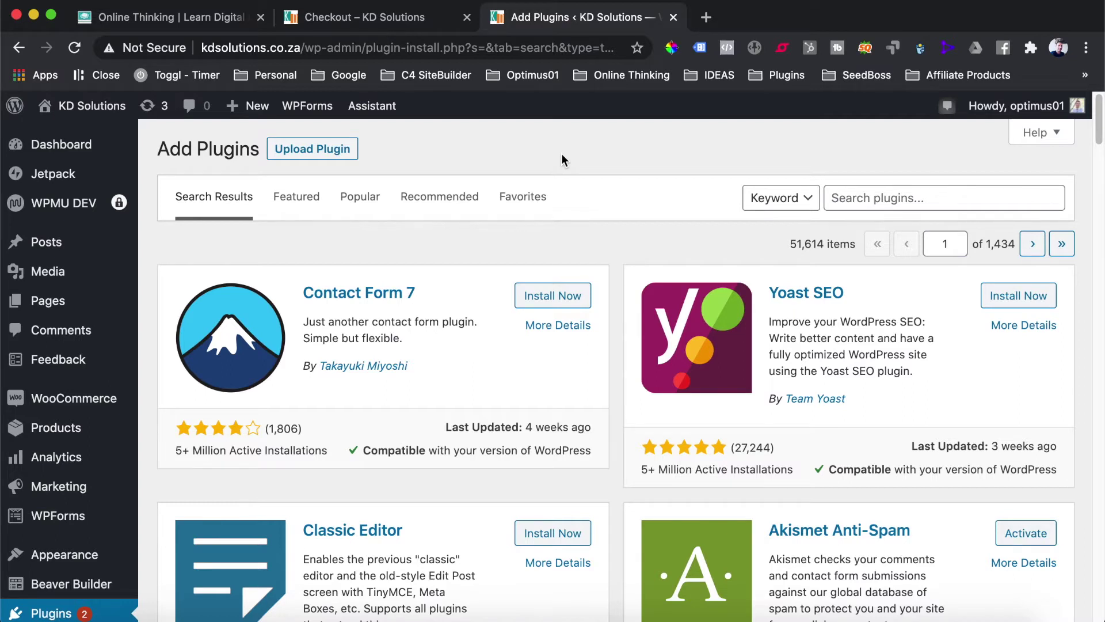
{"action": "left_click", "coordinate": [864, 198]}
{"action": "type", "text": "cart"}
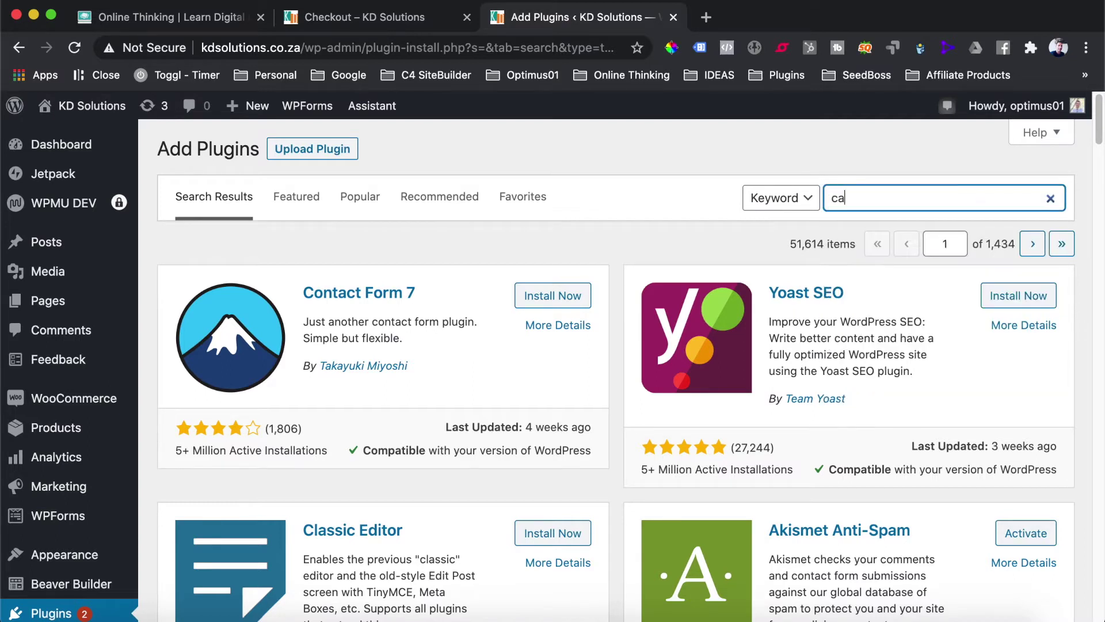
{"action": "type", "text": "flows"}
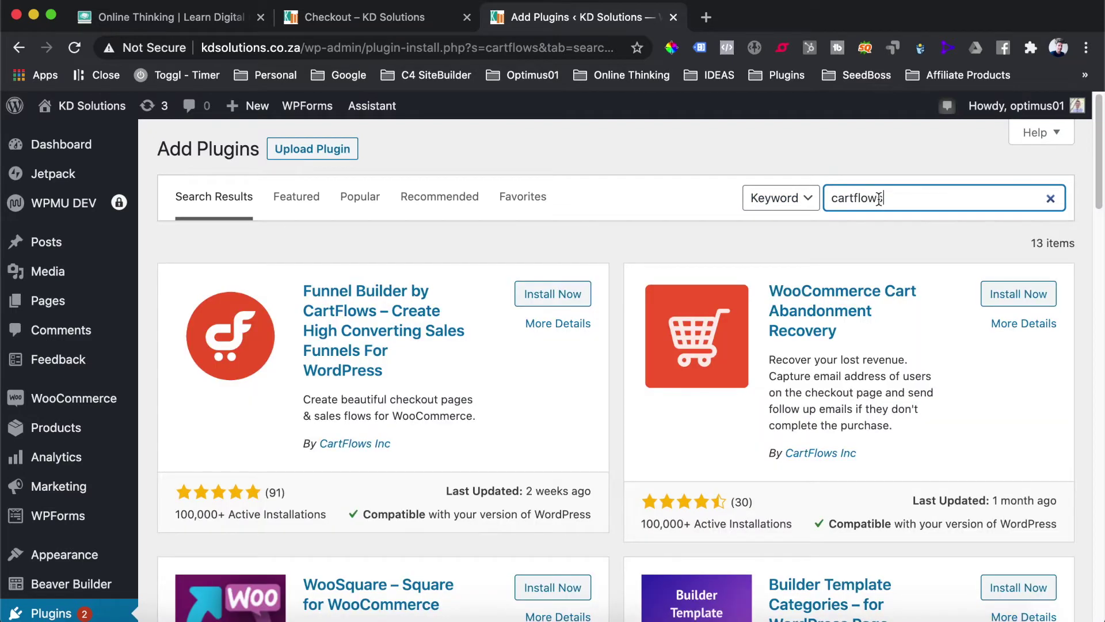
Install and activate the Funnel Builder by CartFlows plugin
{"action": "left_click", "coordinate": [561, 294]}
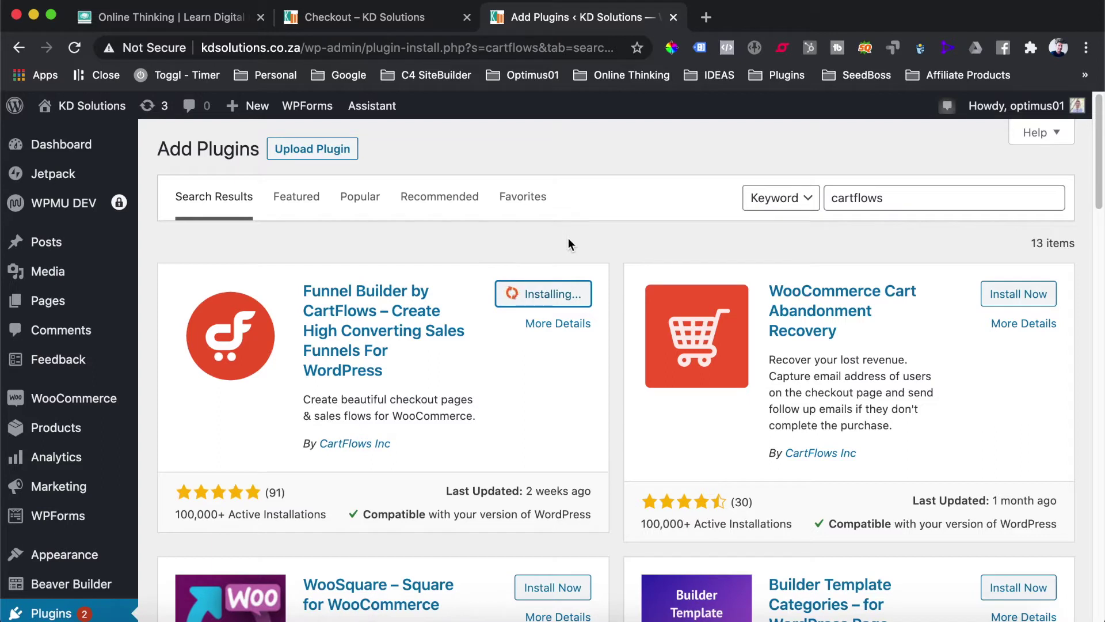
{"action": "scroll", "coordinate": [568, 244], "scroll_direction": "down", "scroll_amount": 1}
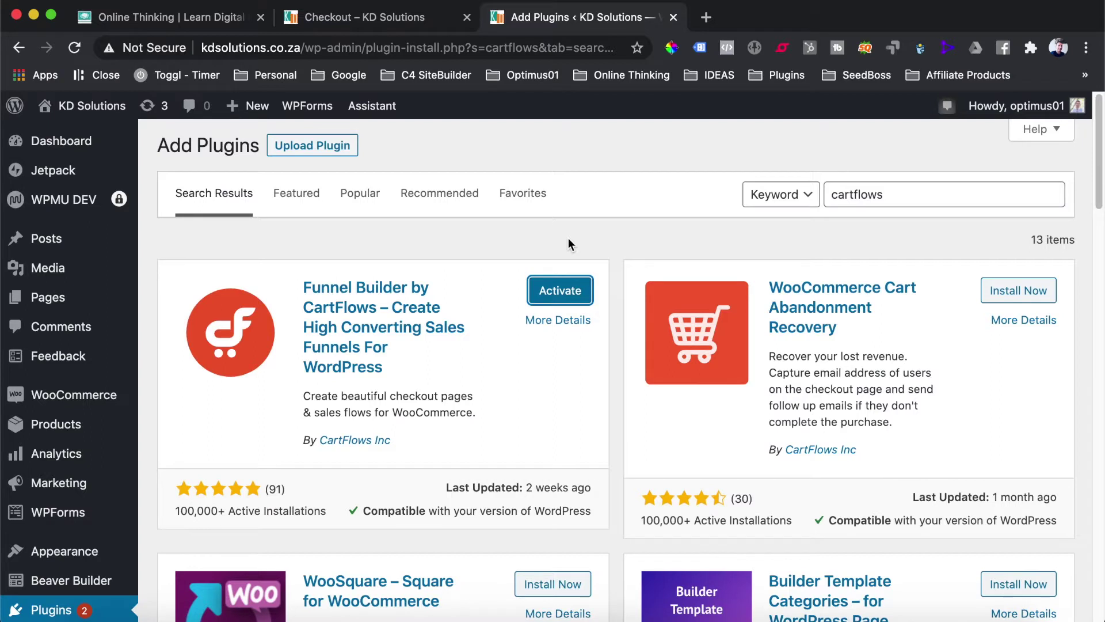
{"action": "left_click", "coordinate": [564, 292]}
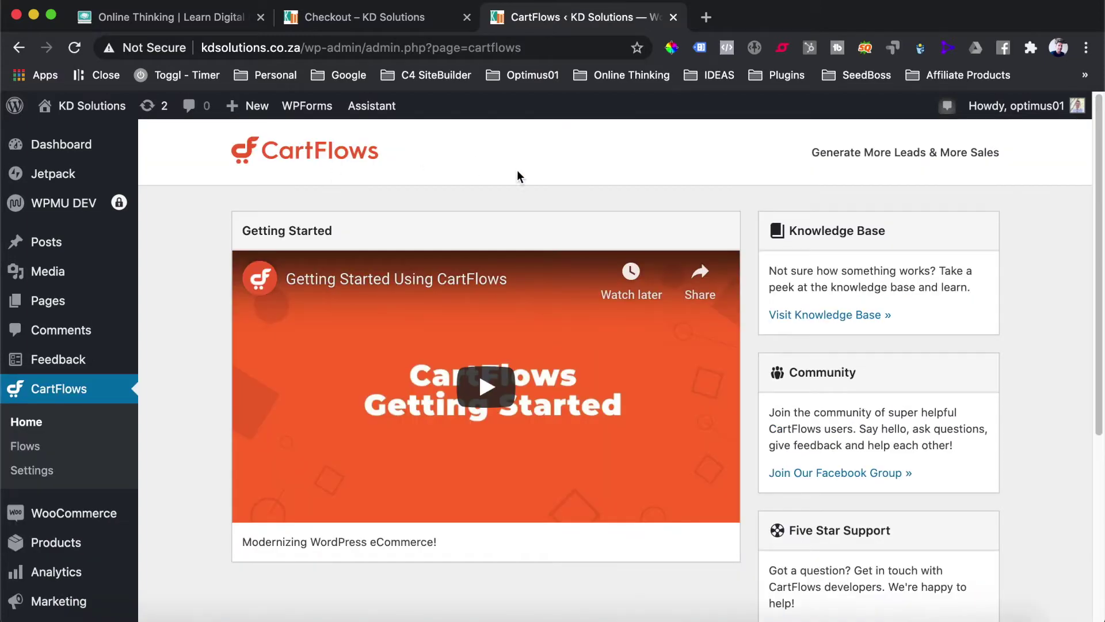
Start the setup wizard from the CartFlows settings and continue past its welcome page with usage tracking enabled
{"action": "scroll", "coordinate": [445, 423], "scroll_direction": "down", "scroll_amount": 3}
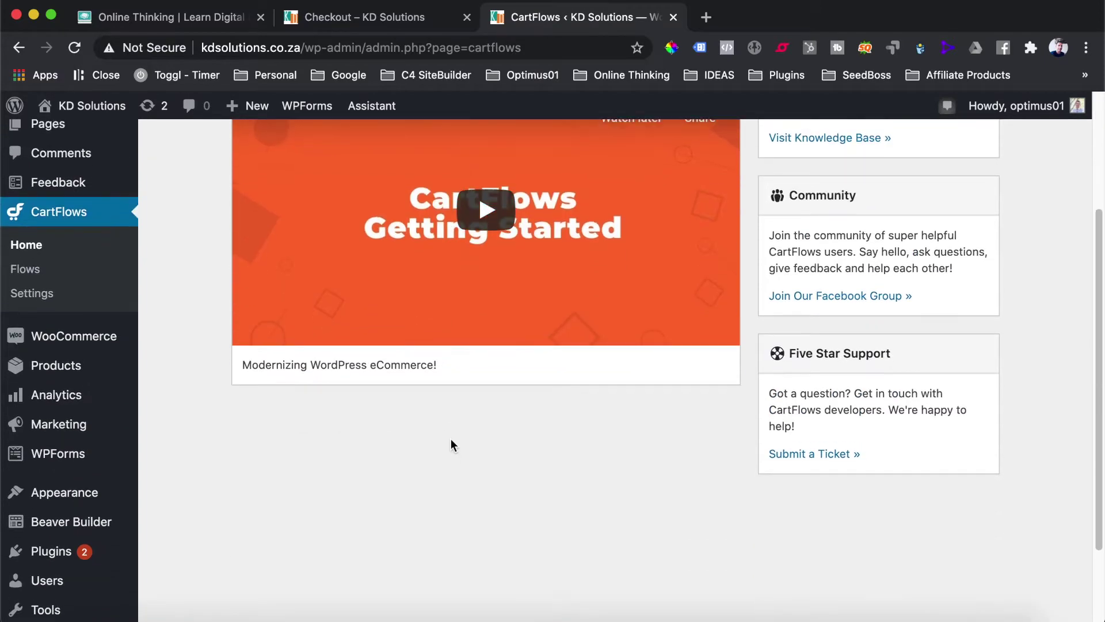
{"action": "scroll", "coordinate": [477, 403], "scroll_direction": "up", "scroll_amount": 2}
{"action": "scroll", "coordinate": [543, 386], "scroll_direction": "up", "scroll_amount": 1}
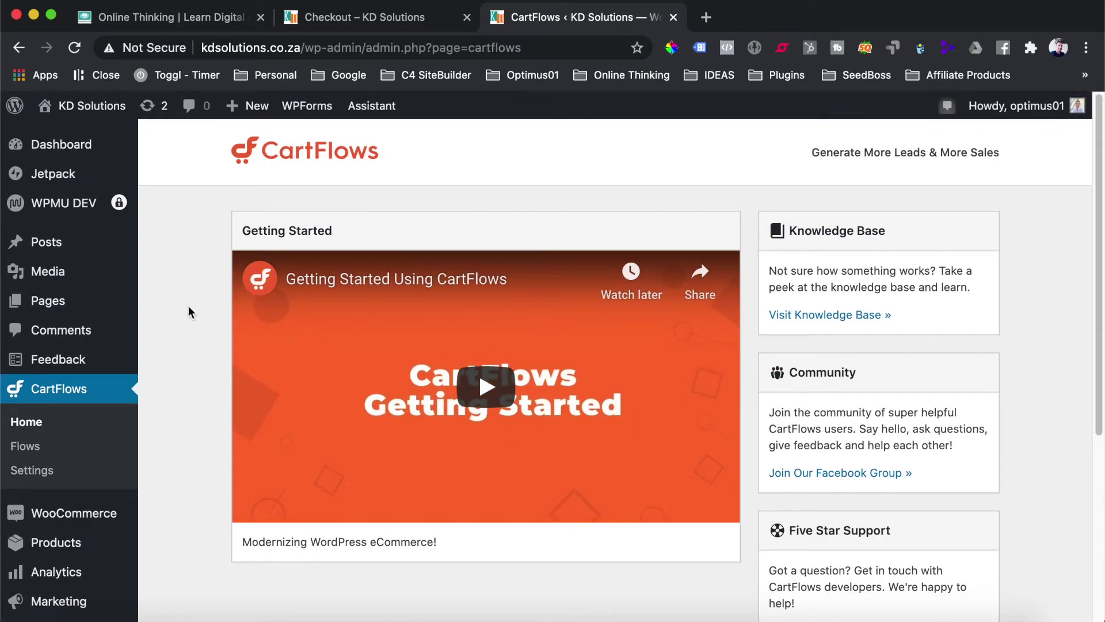
{"action": "left_click", "coordinate": [32, 470]}
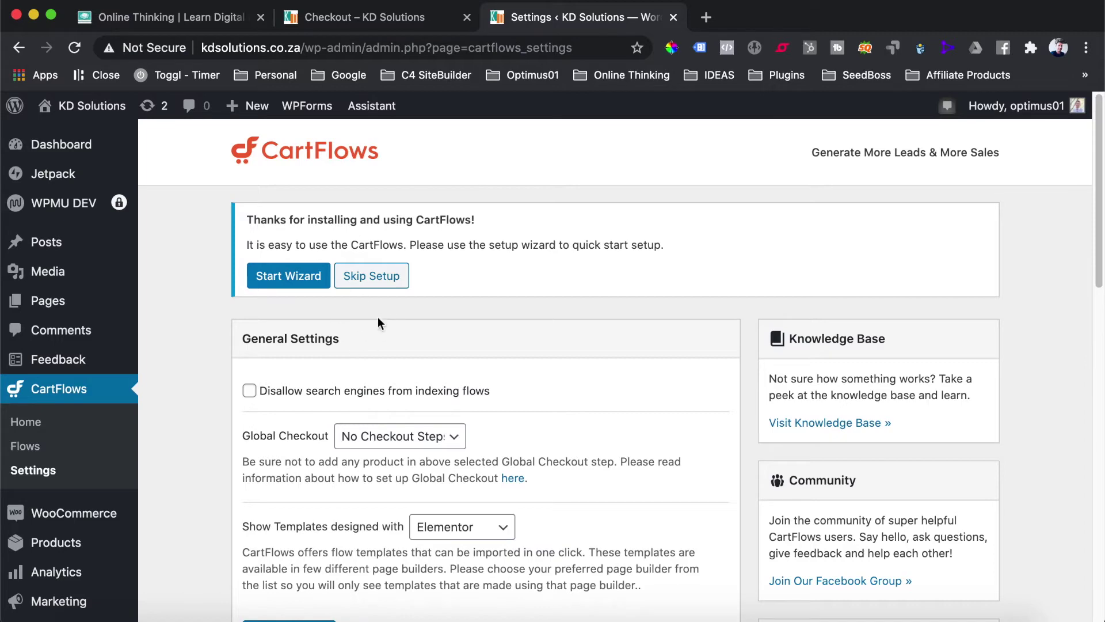
{"action": "scroll", "coordinate": [378, 316], "scroll_direction": "down", "scroll_amount": 3}
{"action": "scroll", "coordinate": [341, 232], "scroll_direction": "up", "scroll_amount": 1}
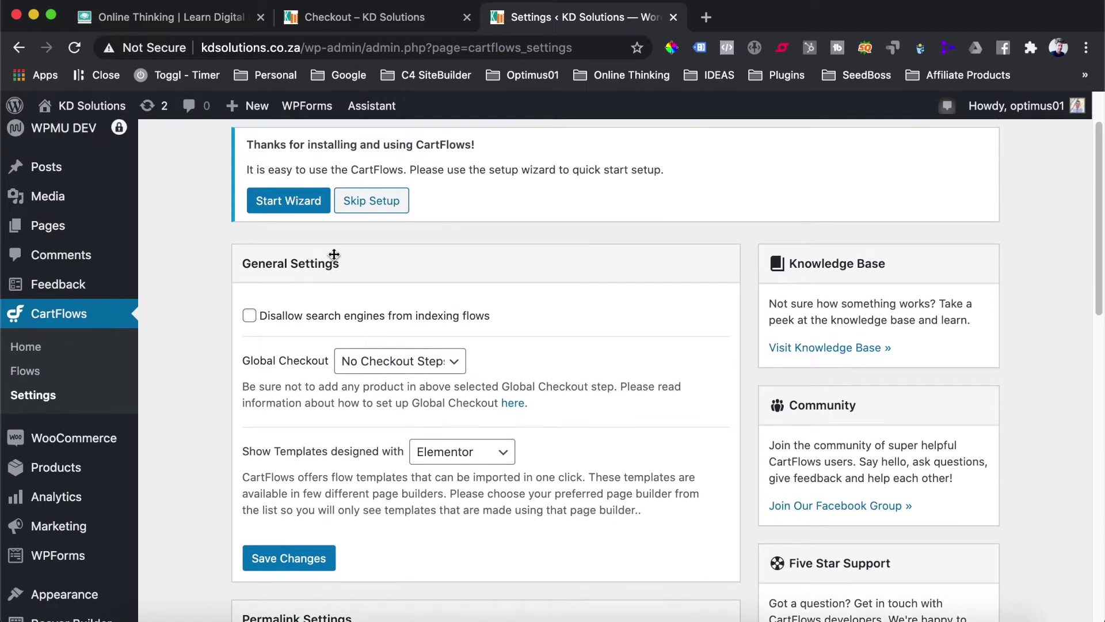
{"action": "left_click", "coordinate": [303, 203]}
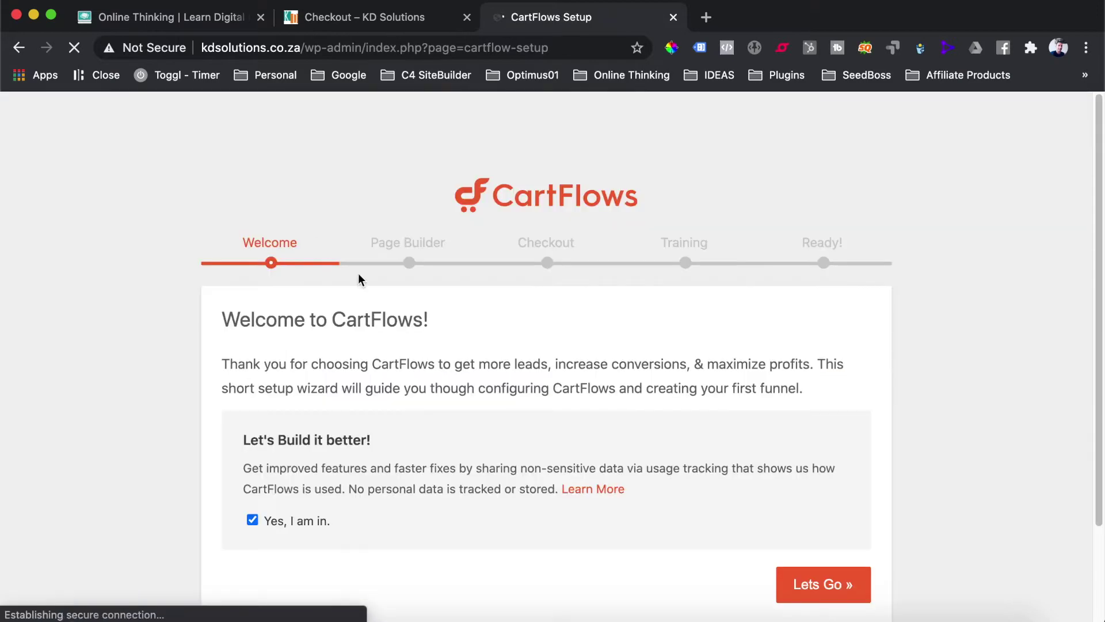
{"action": "scroll", "coordinate": [396, 295], "scroll_direction": "down", "scroll_amount": 2}
{"action": "scroll", "coordinate": [395, 295], "scroll_direction": "up", "scroll_amount": 1}
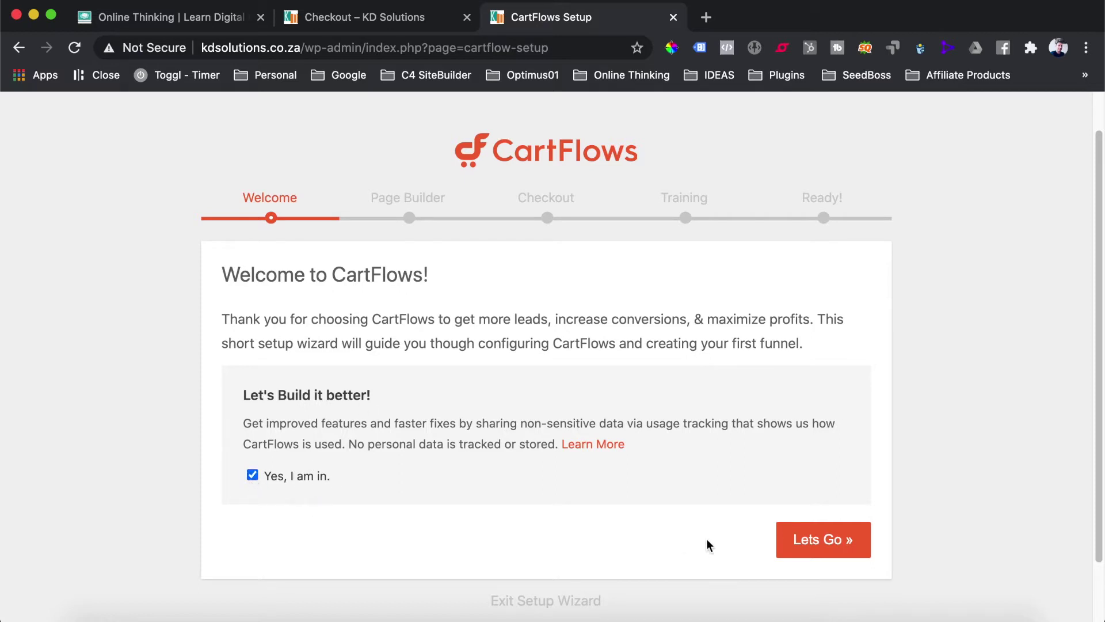
{"action": "left_click", "coordinate": [800, 544]}
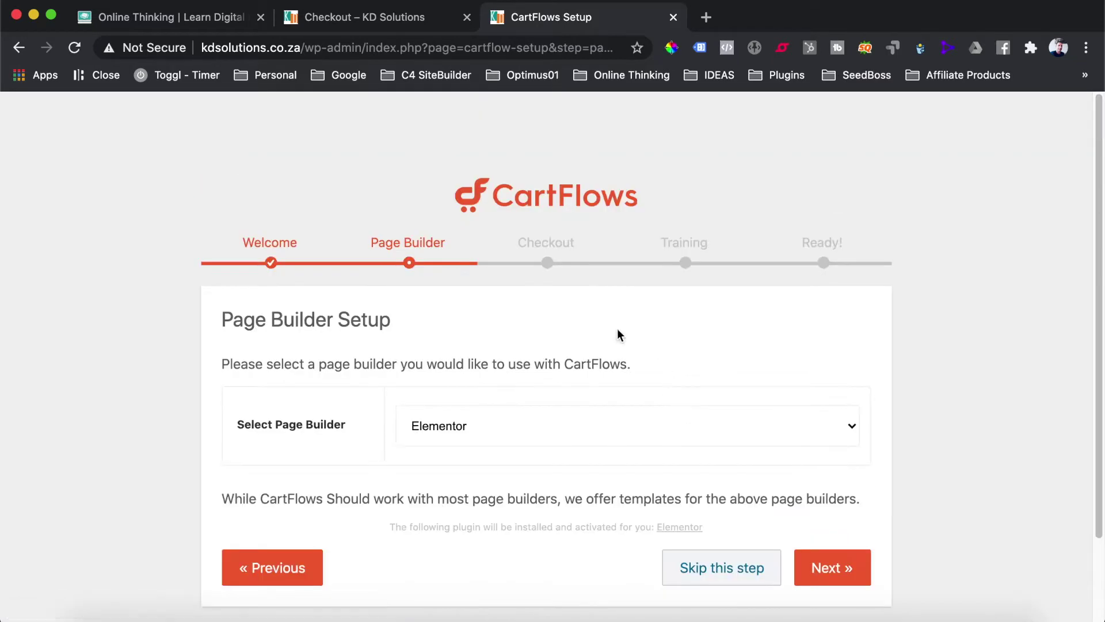
Choose Beaver Builder Plugin (Lite Version) as the wizard's page builder and proceed to the checkout setup
{"action": "scroll", "coordinate": [567, 381], "scroll_direction": "down", "scroll_amount": 2}
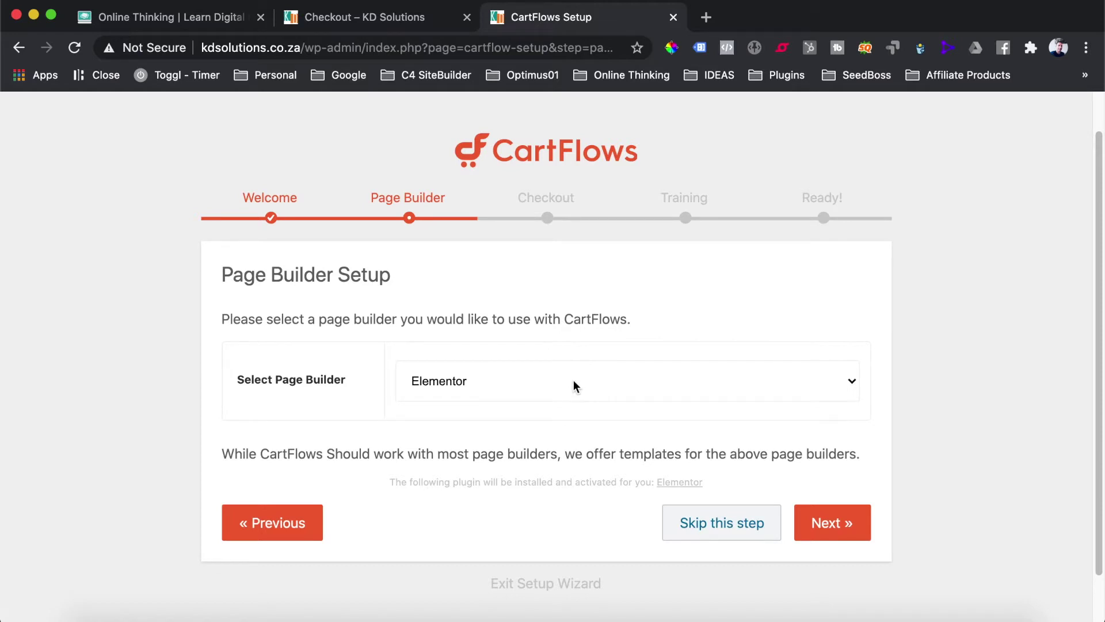
{"action": "left_click", "coordinate": [574, 385]}
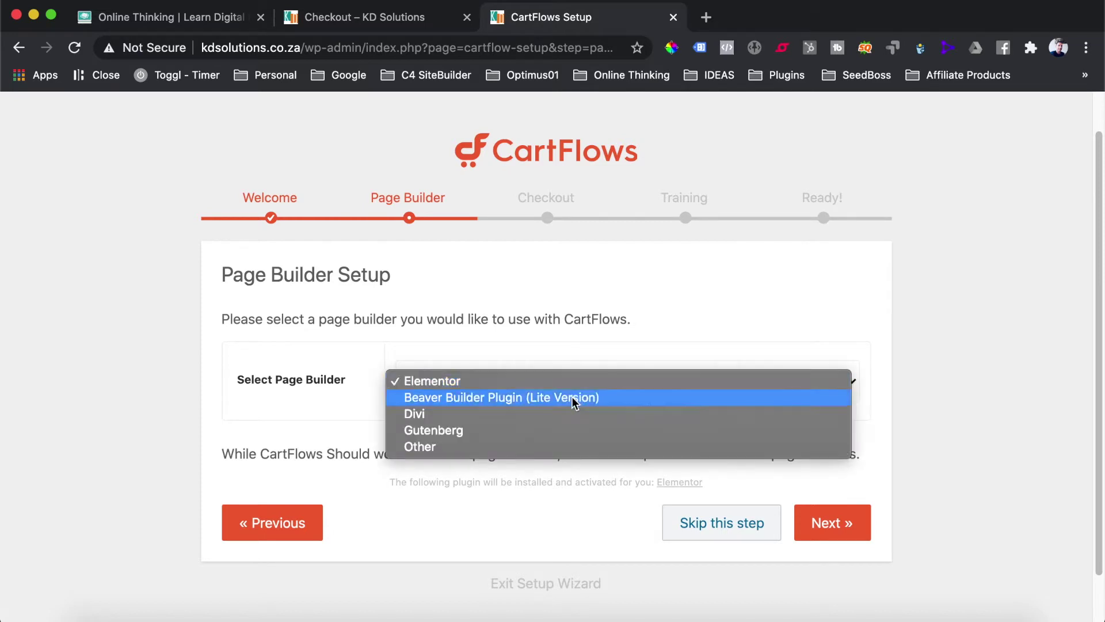
{"action": "left_click", "coordinate": [497, 402]}
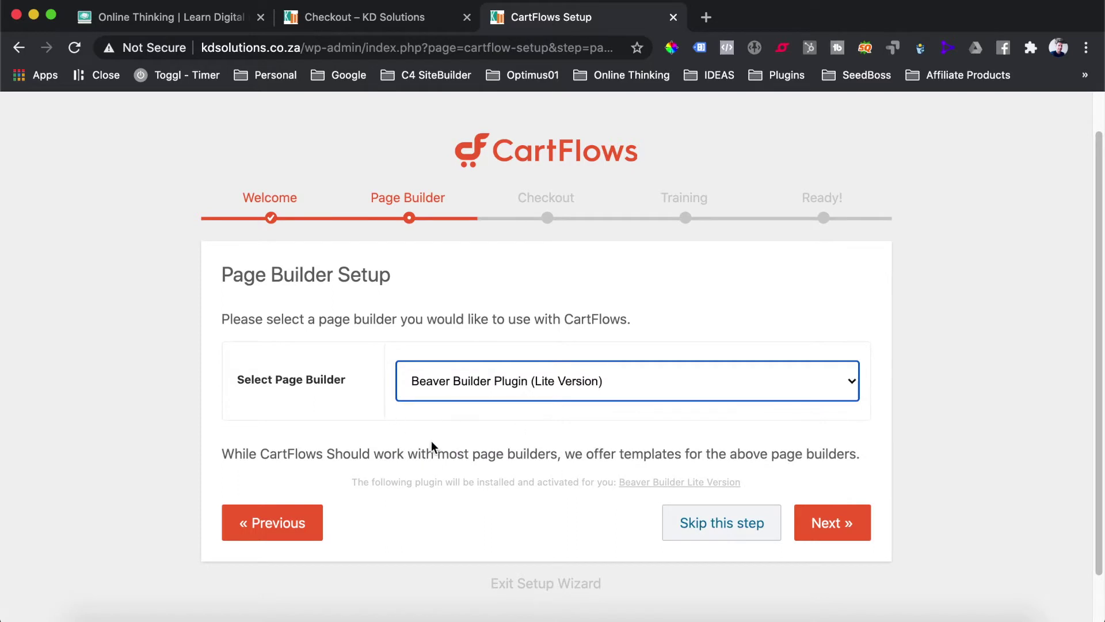
{"action": "left_click", "coordinate": [833, 529]}
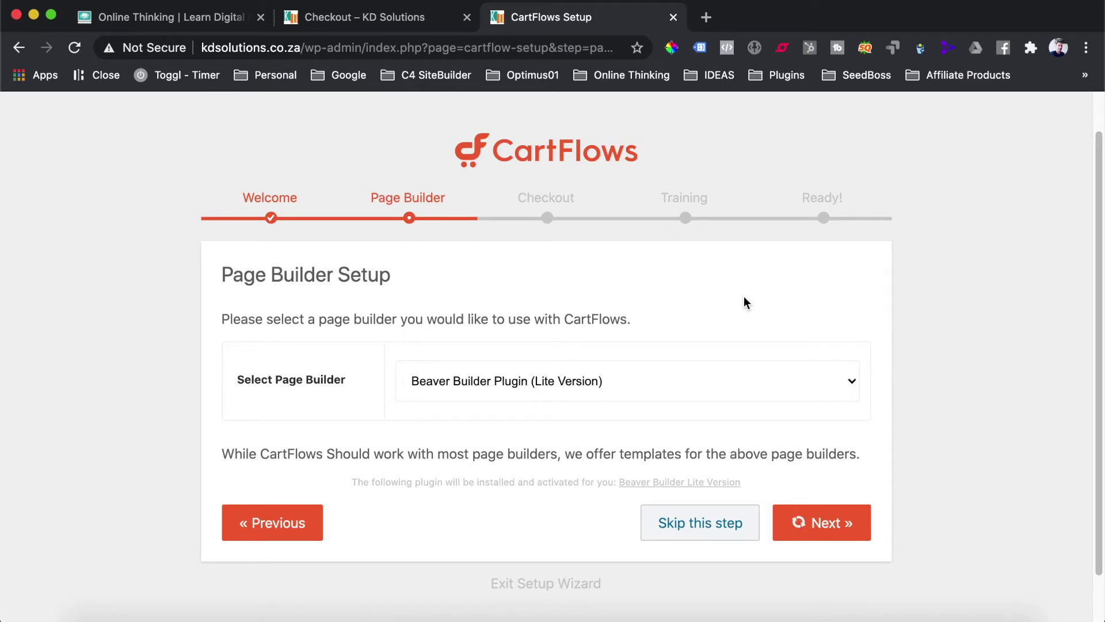
{"action": "left_click", "coordinate": [749, 382]}
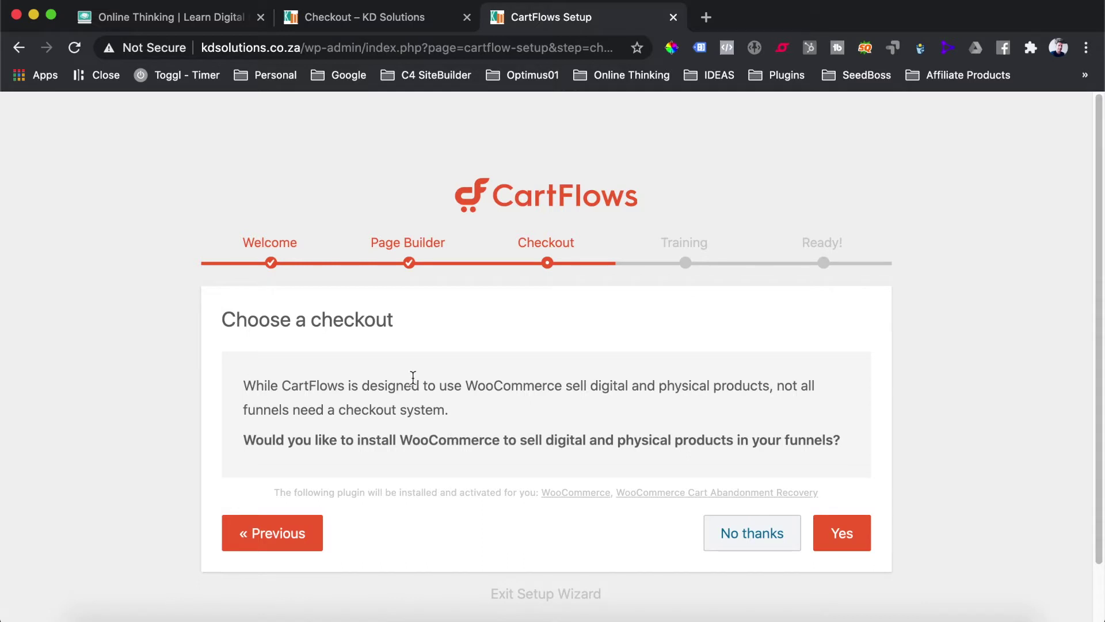
Complete the setup wizard by accepting the WooCommerce installation and declining the training course, and exit without creating a flow
{"action": "scroll", "coordinate": [413, 377], "scroll_direction": "down", "scroll_amount": 2}
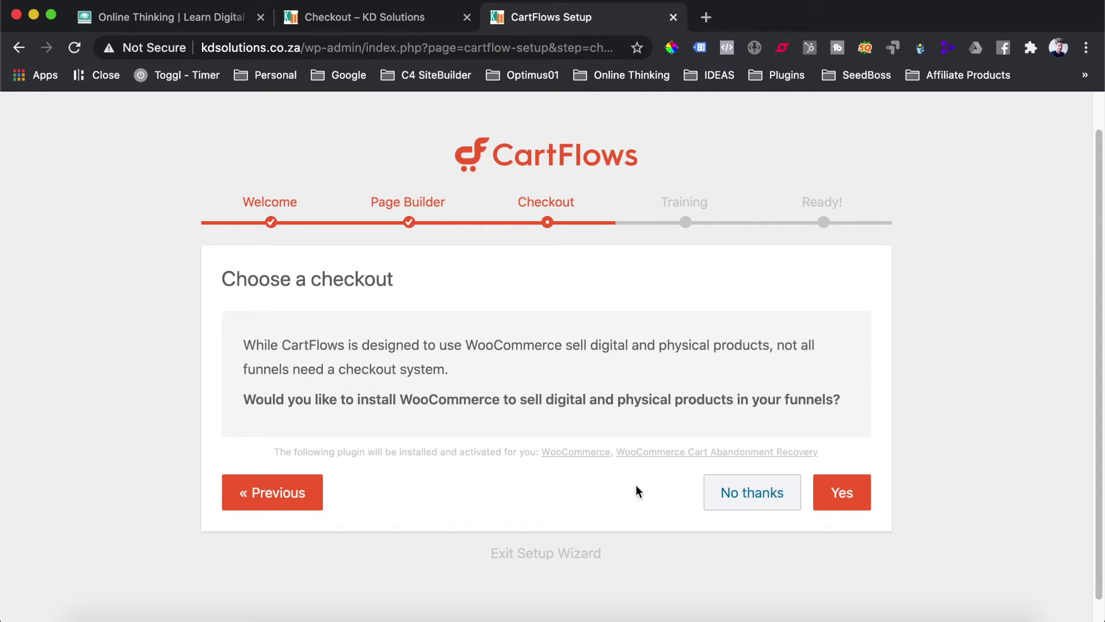
{"action": "left_click", "coordinate": [842, 491]}
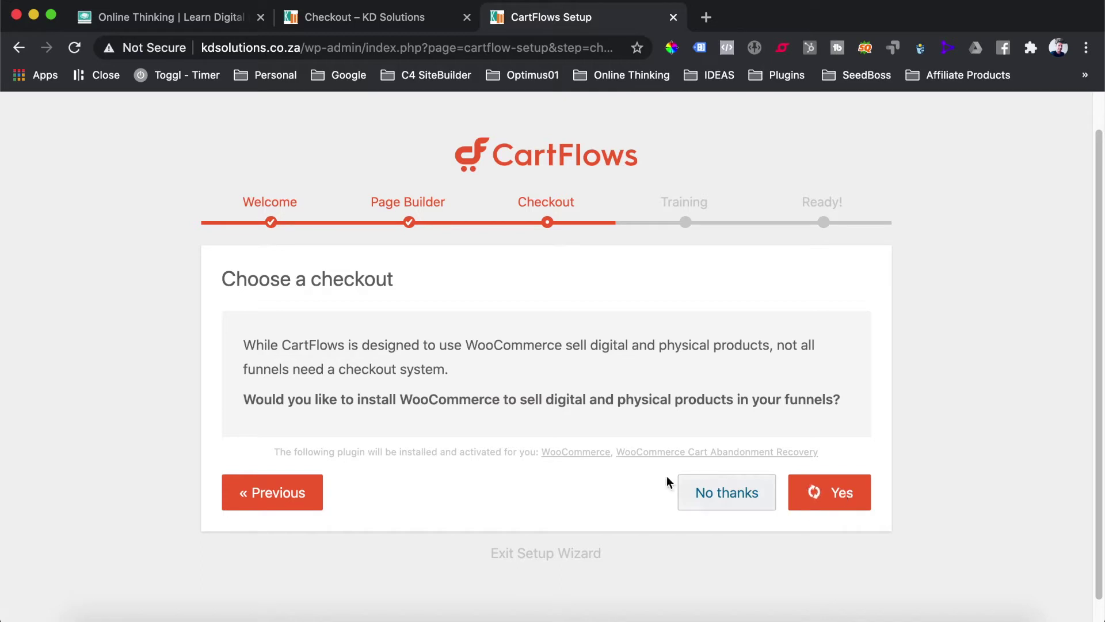
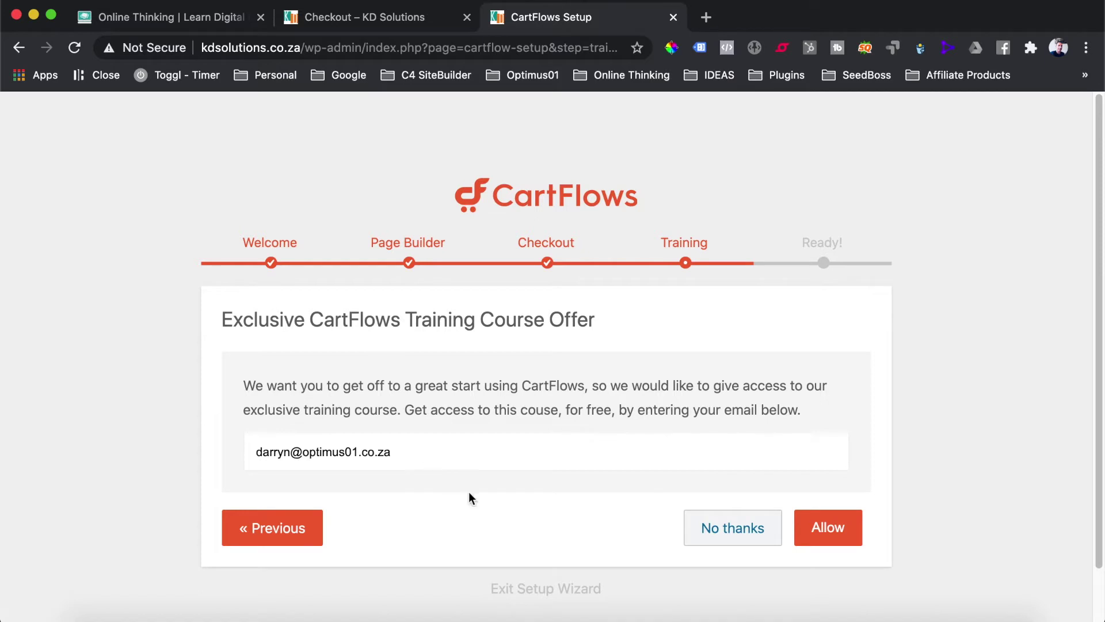
{"action": "left_click", "coordinate": [723, 526]}
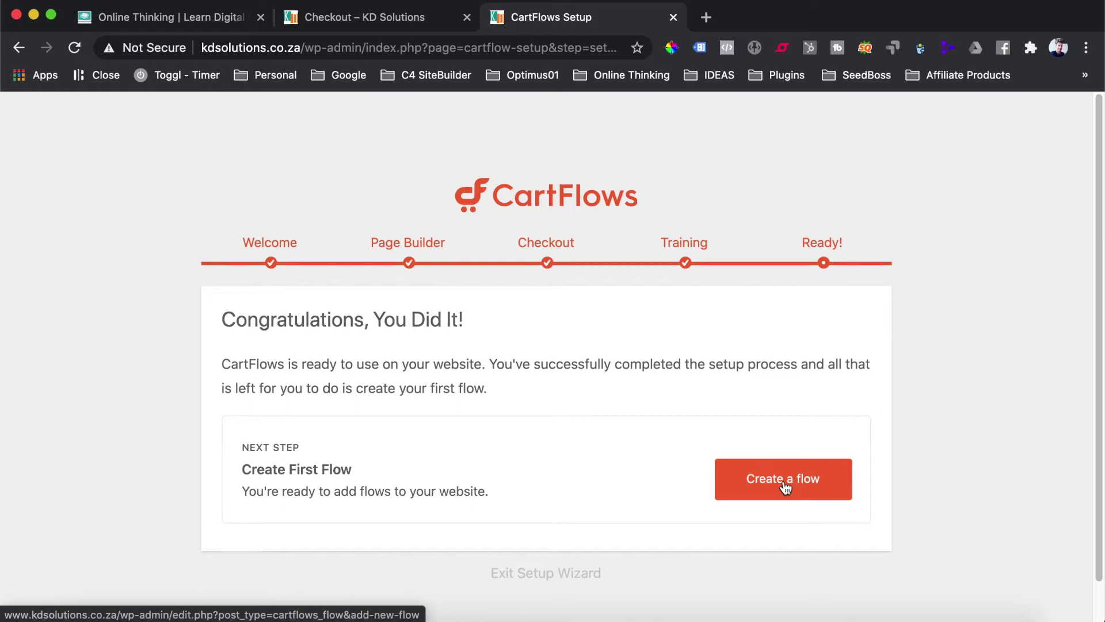
{"action": "left_click", "coordinate": [534, 574]}
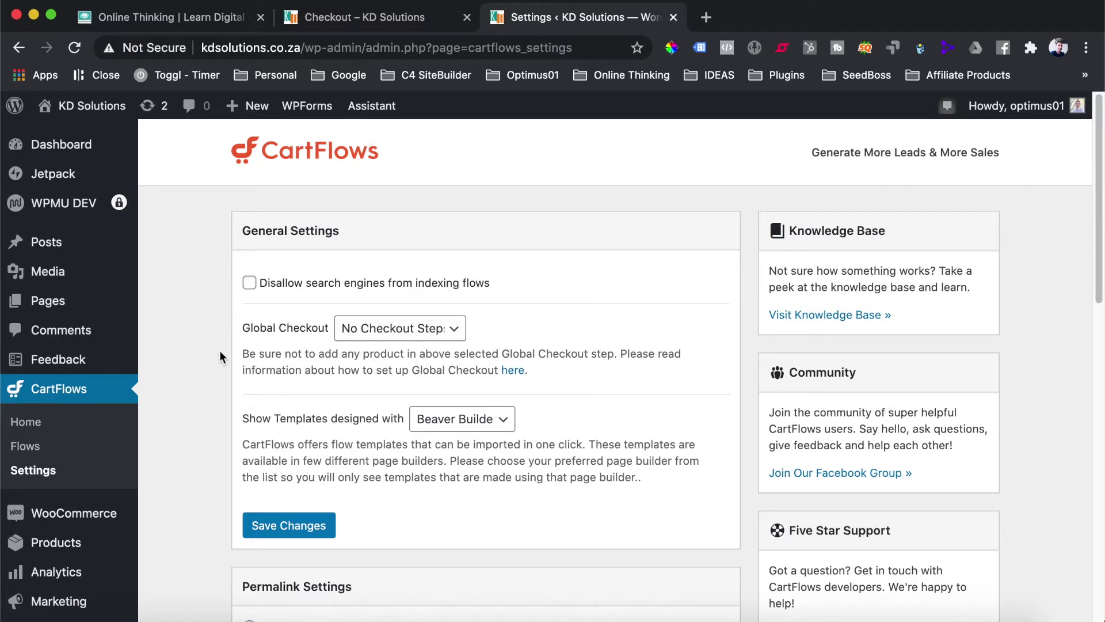
Check which checkout steps are available for the Global Checkout setting
{"action": "left_click", "coordinate": [395, 329]}
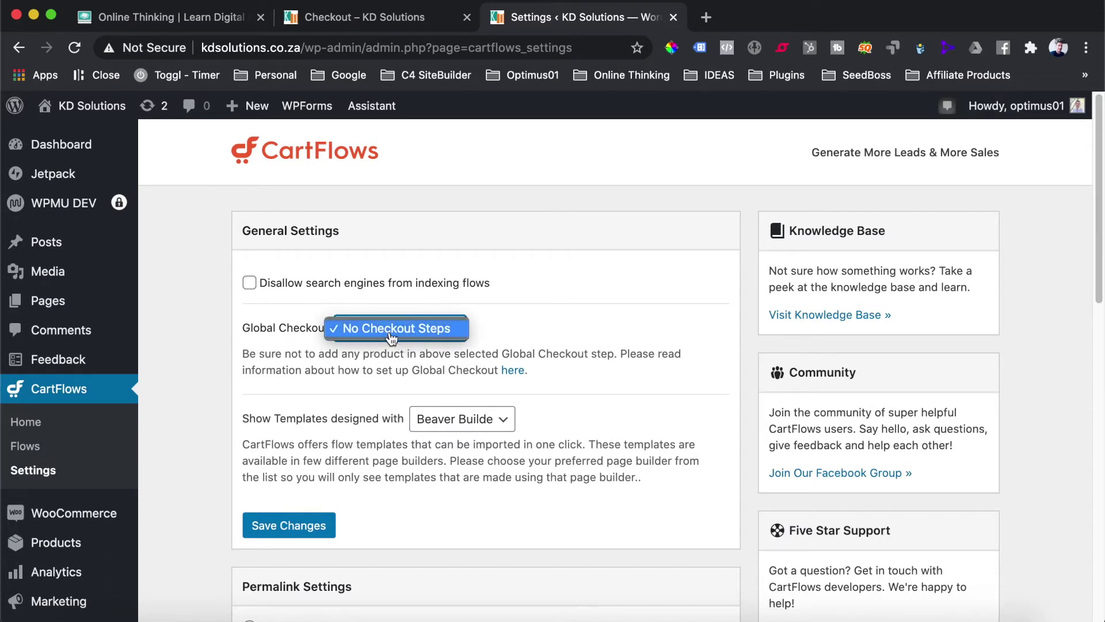
{"action": "left_click", "coordinate": [375, 370]}
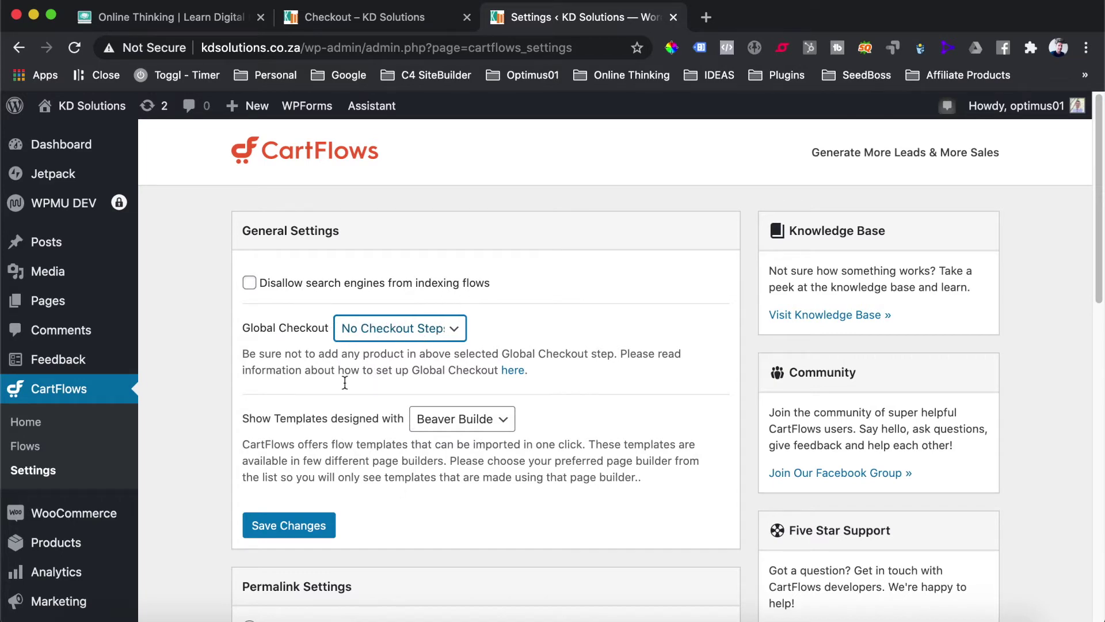
Set the CartFlows permalink step base to step and flow base to funnel, keep the Default structure, and save
{"action": "scroll", "coordinate": [316, 406], "scroll_direction": "down", "scroll_amount": 8}
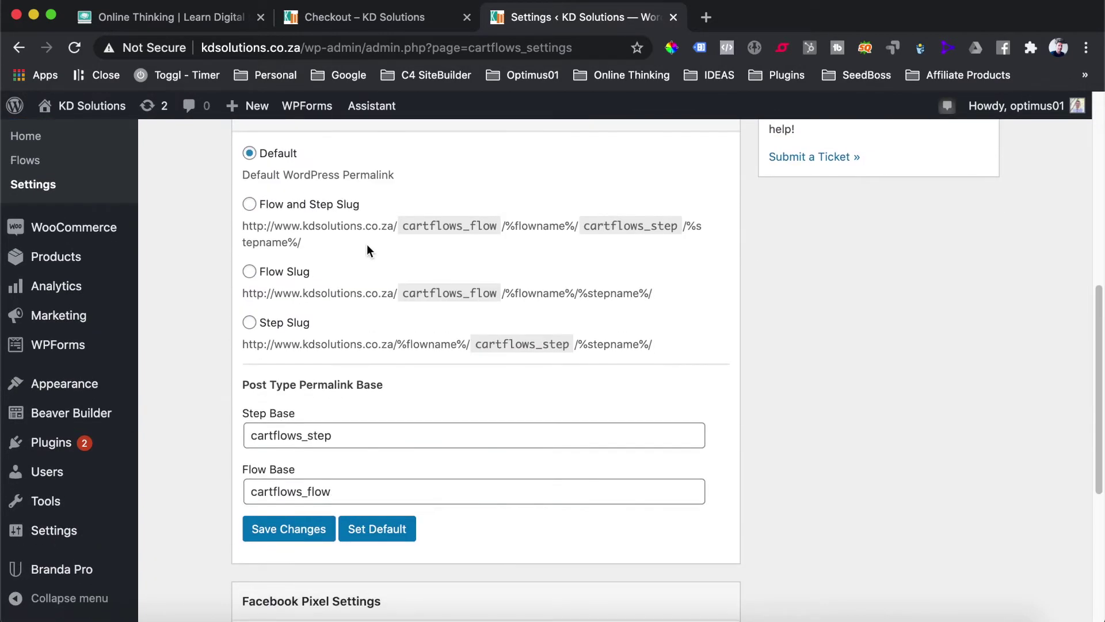
{"action": "scroll", "coordinate": [320, 265], "scroll_direction": "up", "scroll_amount": 2}
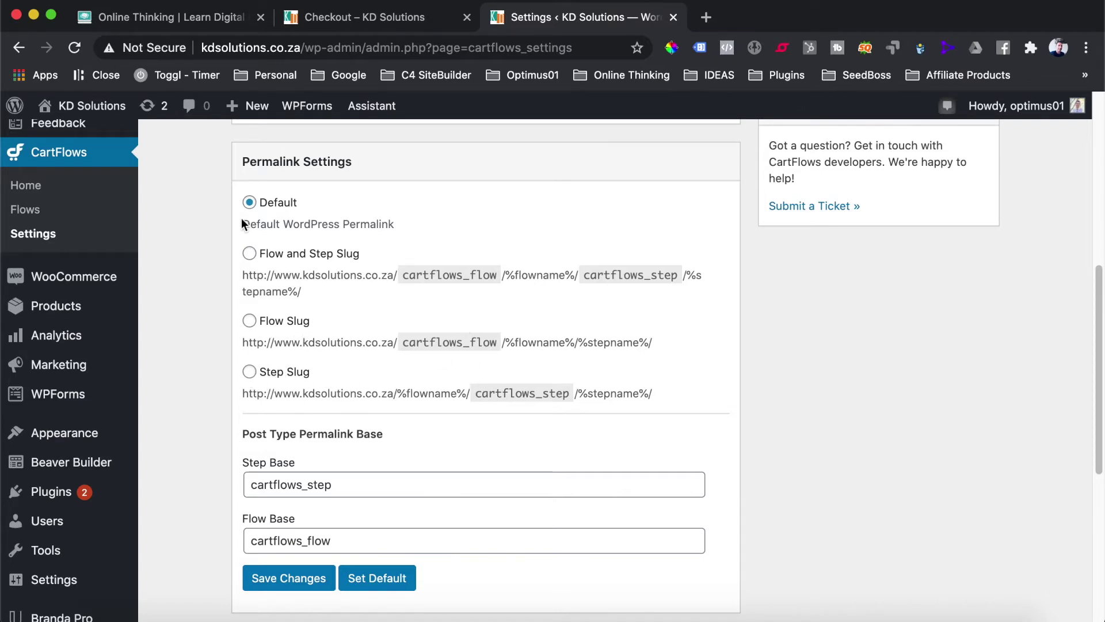
{"action": "left_click", "coordinate": [250, 204]}
{"action": "left_click_drag", "start_coordinate": [308, 485], "coordinate": [248, 485]}
{"action": "key", "text": "BackSpace"}
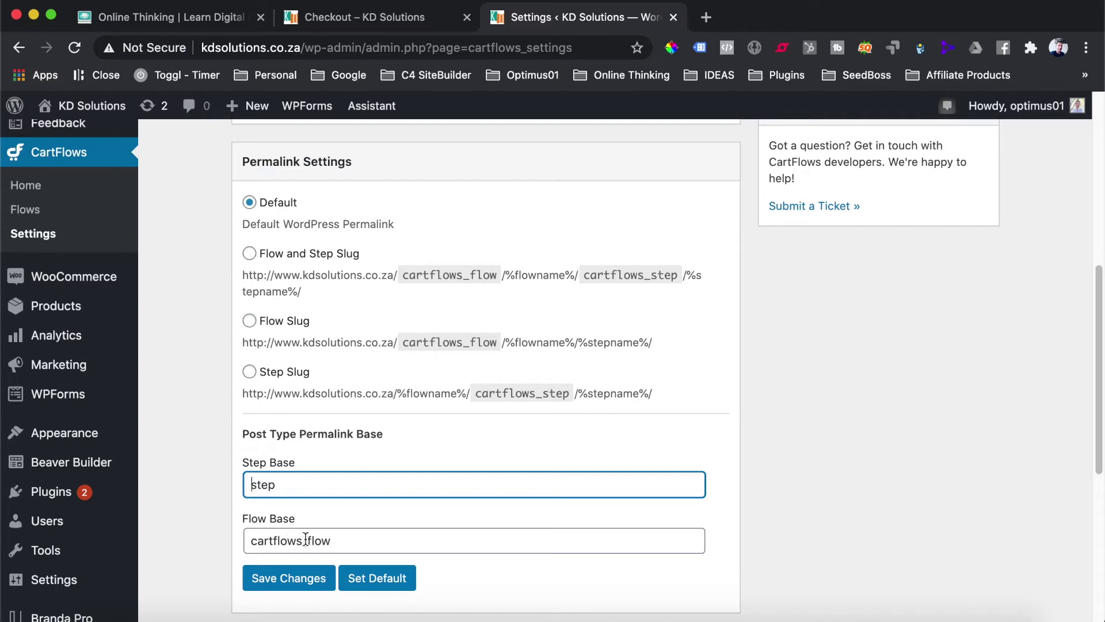
{"action": "left_click_drag", "start_coordinate": [337, 541], "coordinate": [252, 534]}
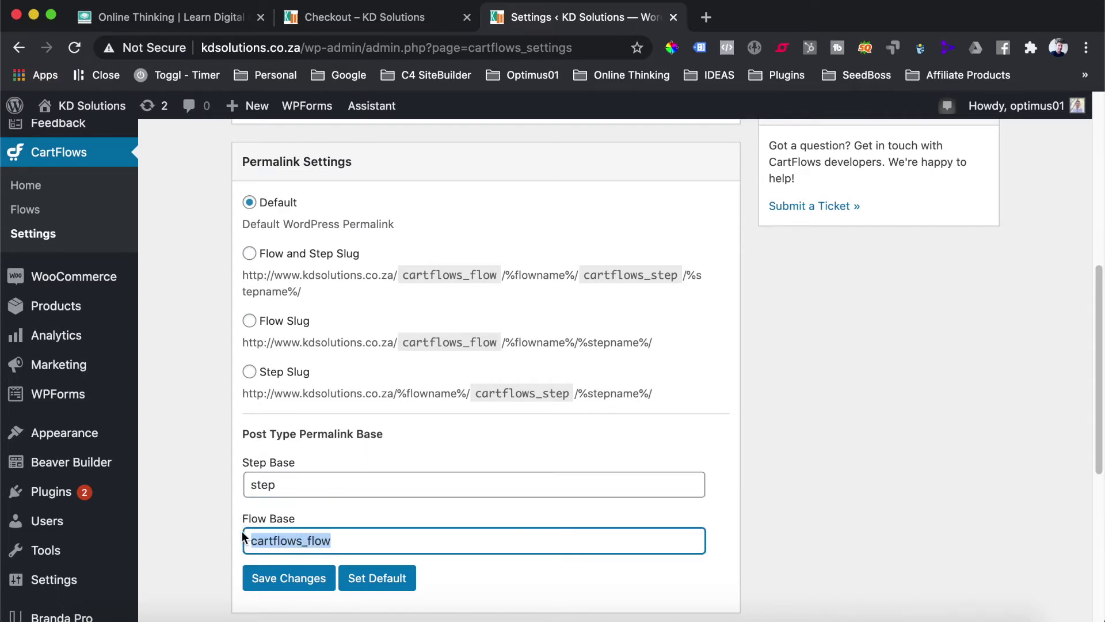
{"action": "type", "text": "funnel"}
{"action": "left_click", "coordinate": [266, 576]}
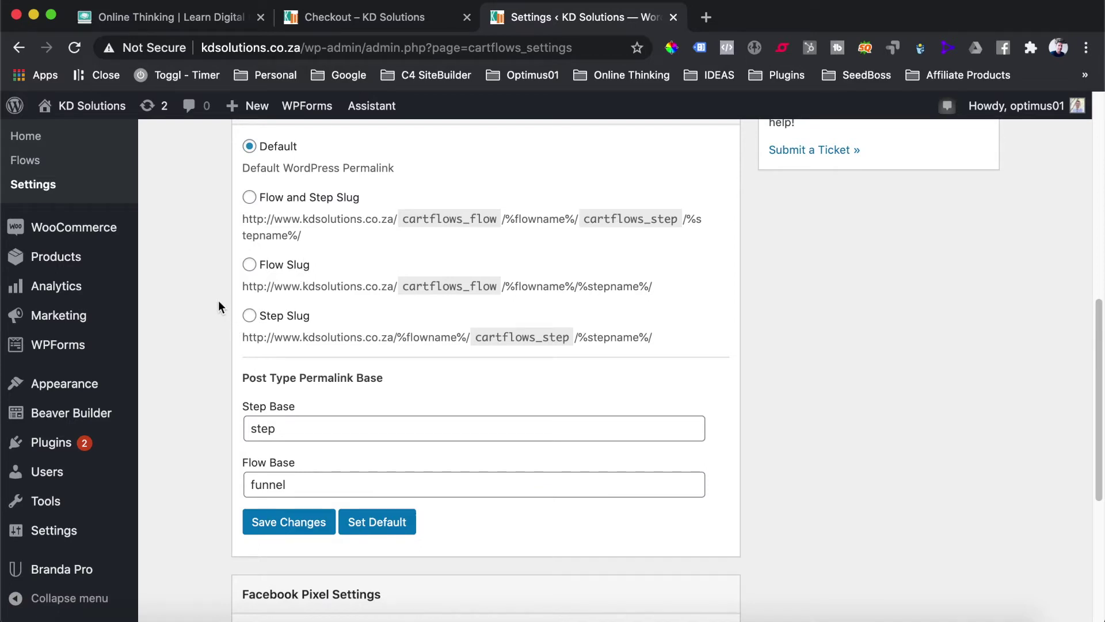
Set the site-wide WordPress permalink structure to Post name
{"action": "scroll", "coordinate": [219, 301], "scroll_direction": "down", "scroll_amount": 2}
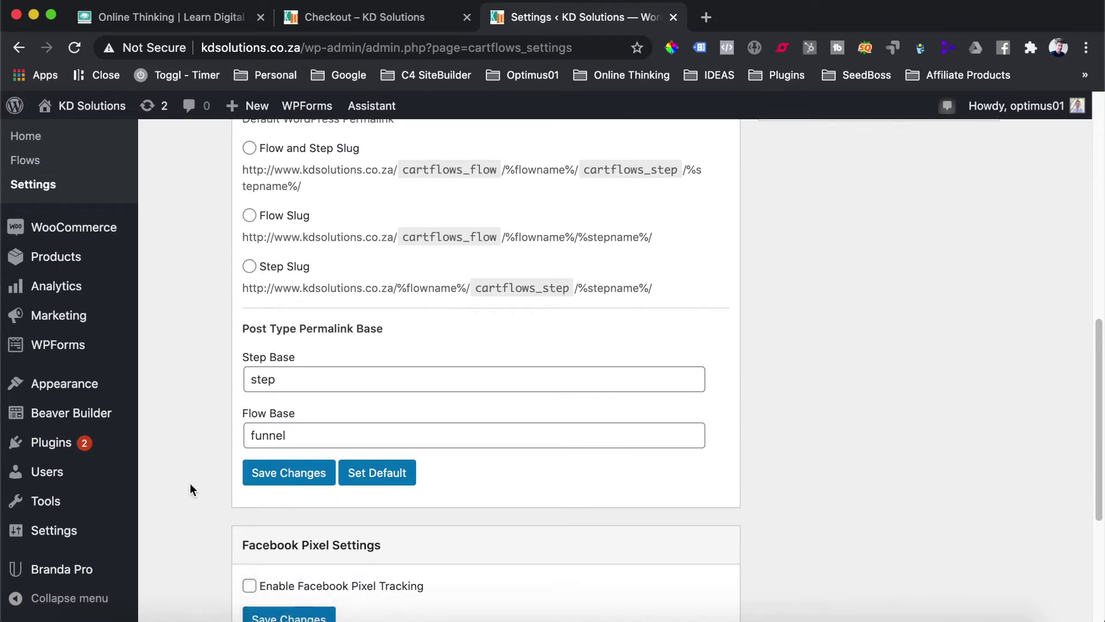
{"action": "mouse_move", "coordinate": [56, 534]}
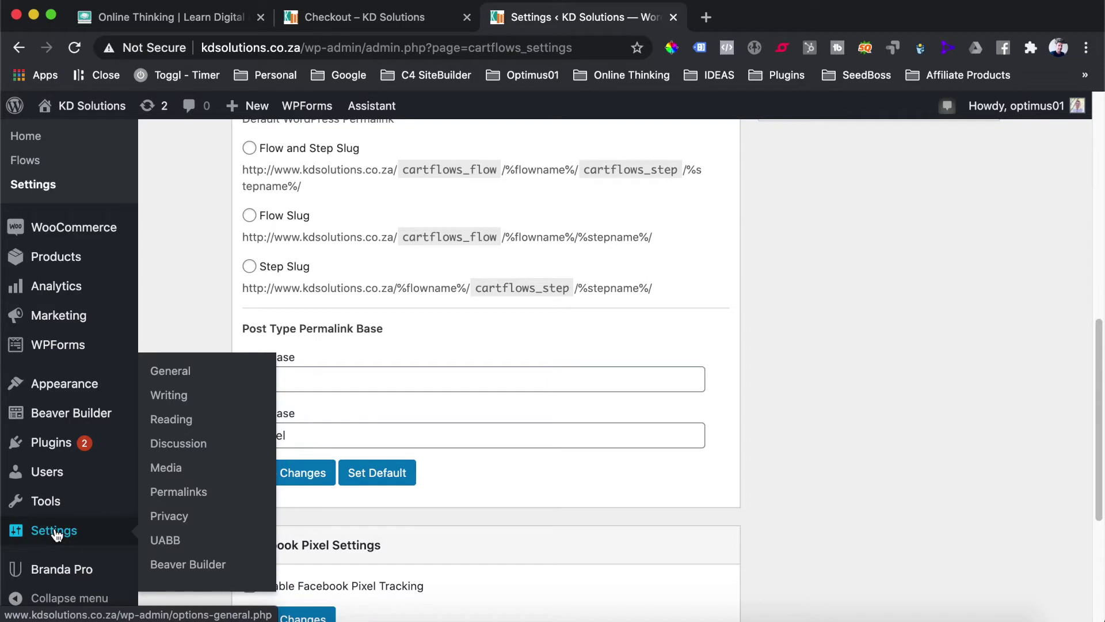
{"action": "left_click", "coordinate": [198, 493]}
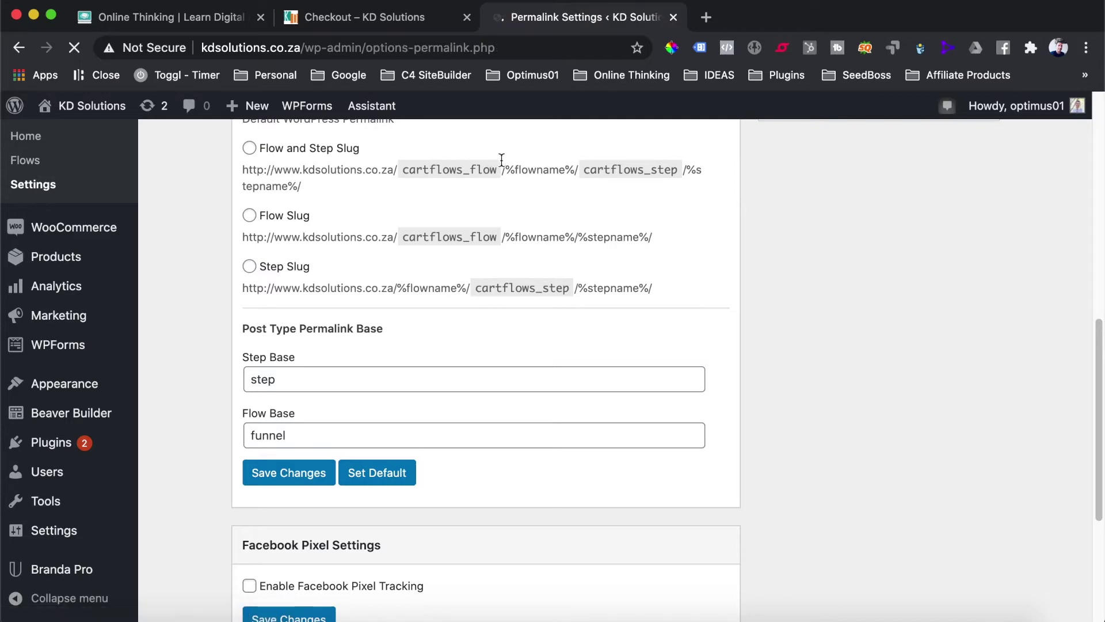
{"action": "scroll", "coordinate": [284, 349], "scroll_direction": "down", "scroll_amount": 2}
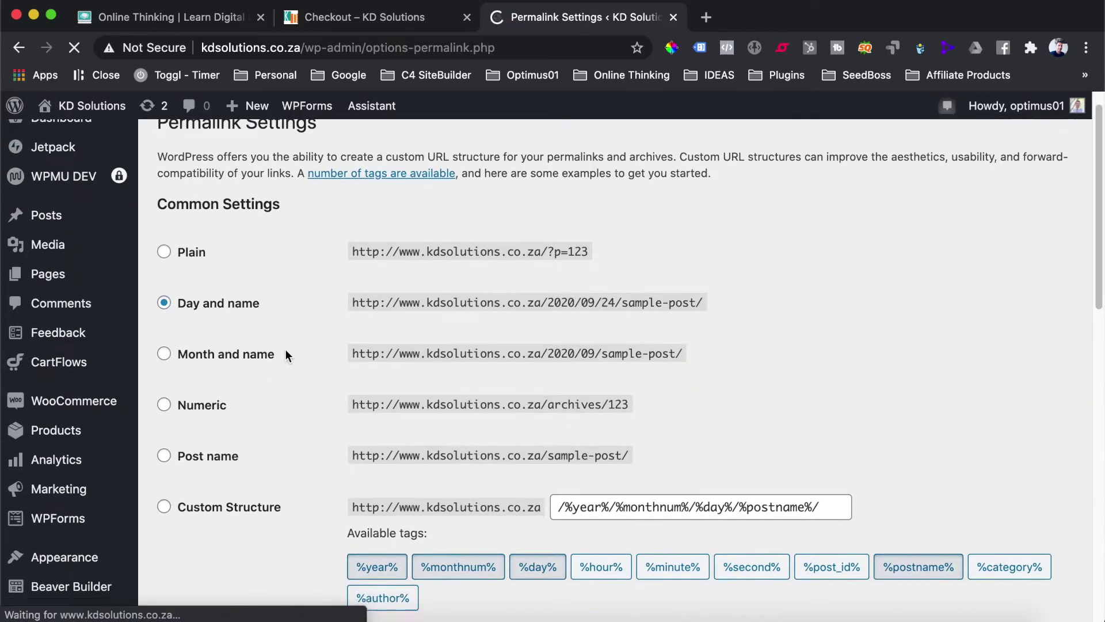
{"action": "scroll", "coordinate": [289, 174], "scroll_direction": "up", "scroll_amount": 2}
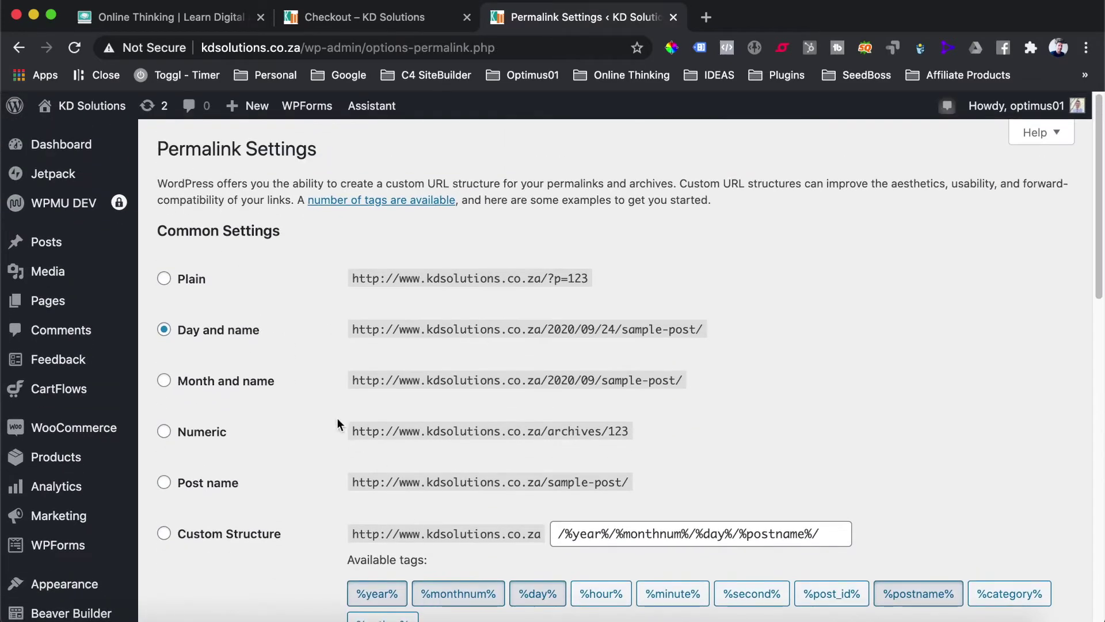
{"action": "scroll", "coordinate": [354, 434], "scroll_direction": "down", "scroll_amount": 4}
{"action": "left_click", "coordinate": [164, 357]}
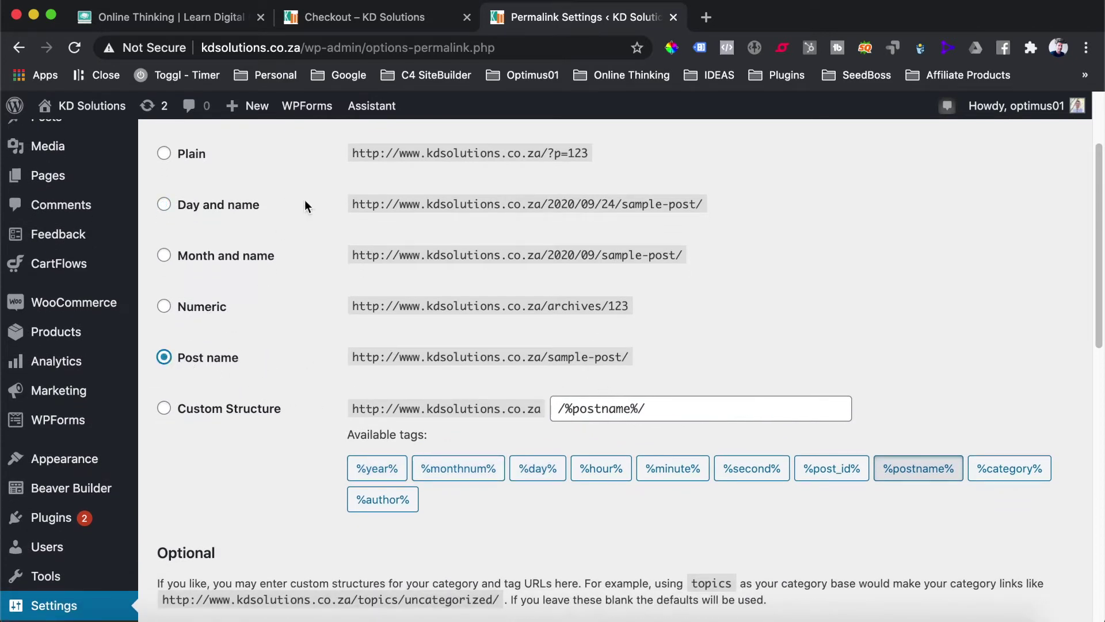
{"action": "left_click_drag", "start_coordinate": [548, 205], "coordinate": [615, 205]}
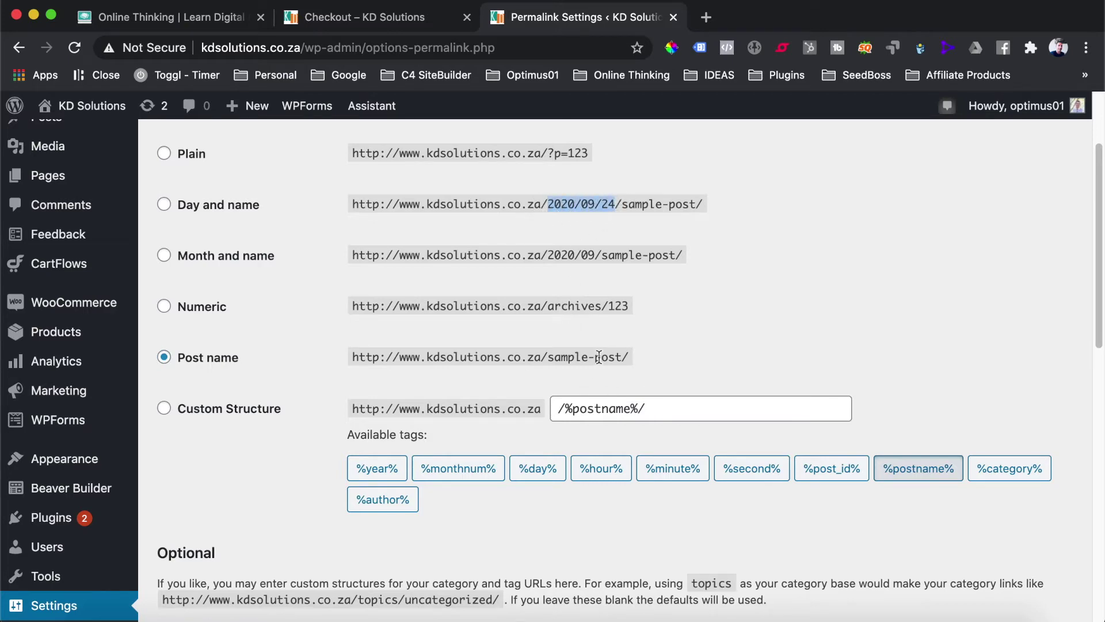
{"action": "left_click", "coordinate": [187, 358]}
Set the product permalinks to Default and save the permalink settings
{"action": "scroll", "coordinate": [188, 361], "scroll_direction": "down", "scroll_amount": 1}
{"action": "scroll", "coordinate": [187, 359], "scroll_direction": "down", "scroll_amount": 10}
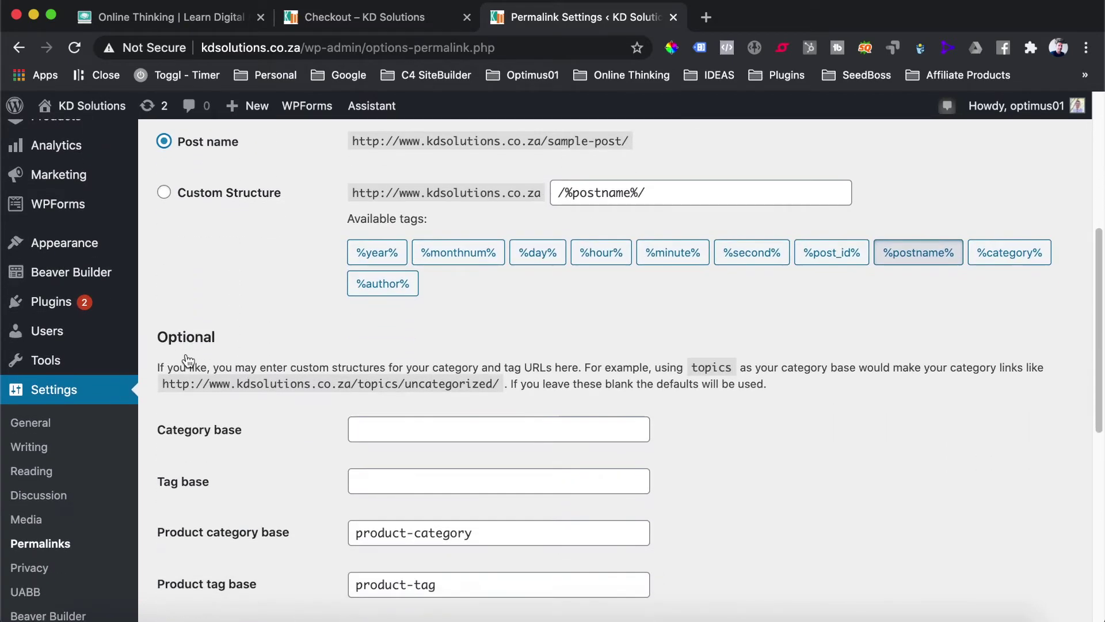
{"action": "scroll", "coordinate": [162, 413], "scroll_direction": "down", "scroll_amount": 3}
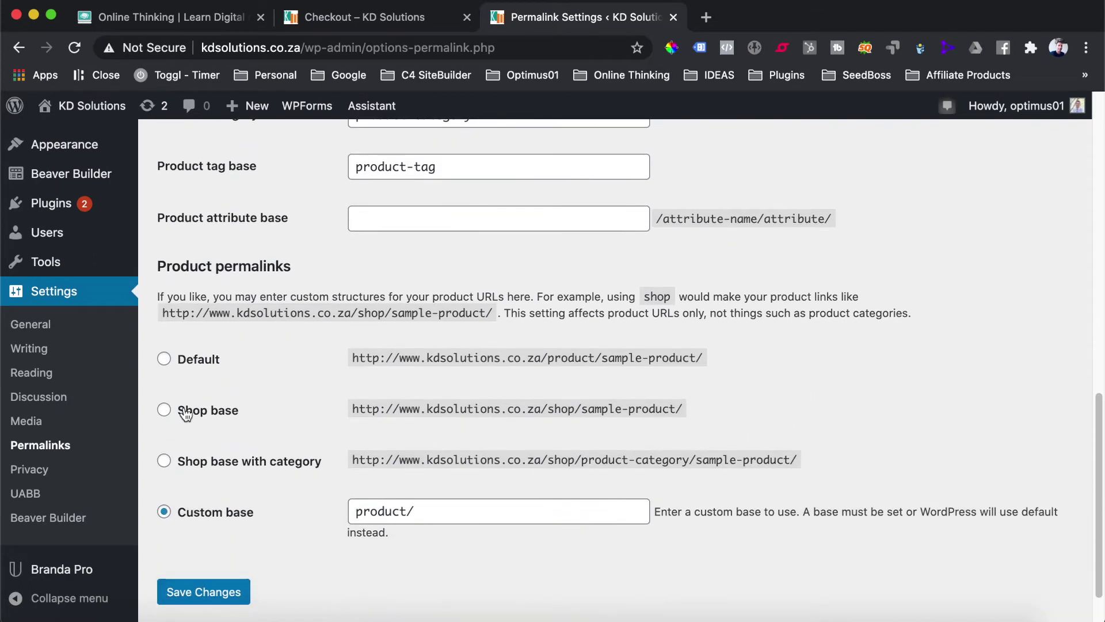
{"action": "scroll", "coordinate": [239, 379], "scroll_direction": "down", "scroll_amount": 3}
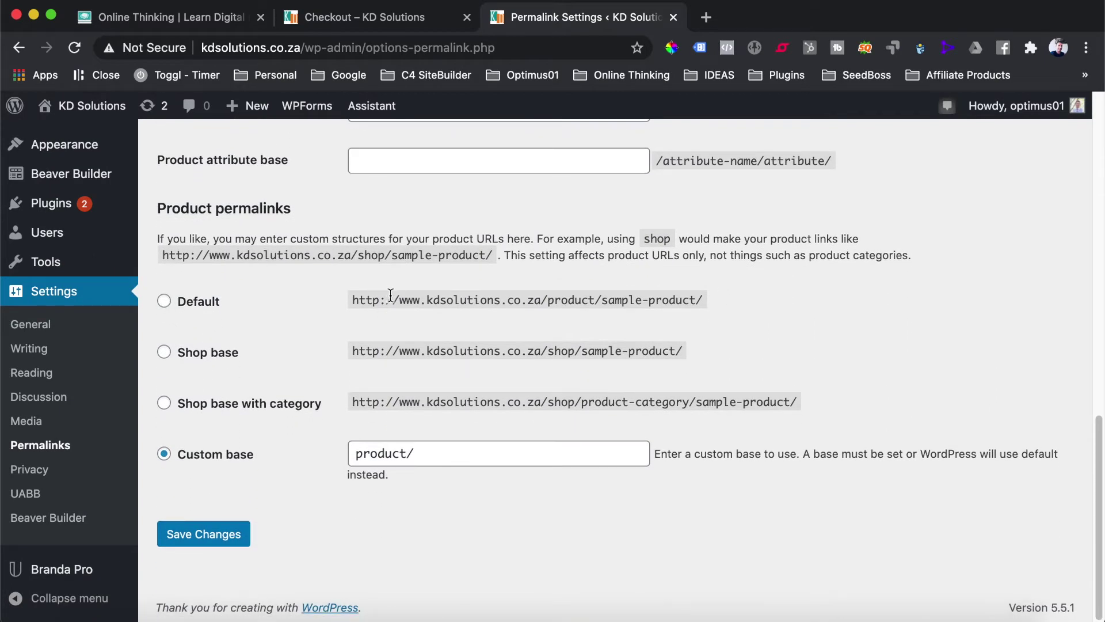
{"action": "left_click", "coordinate": [164, 301]}
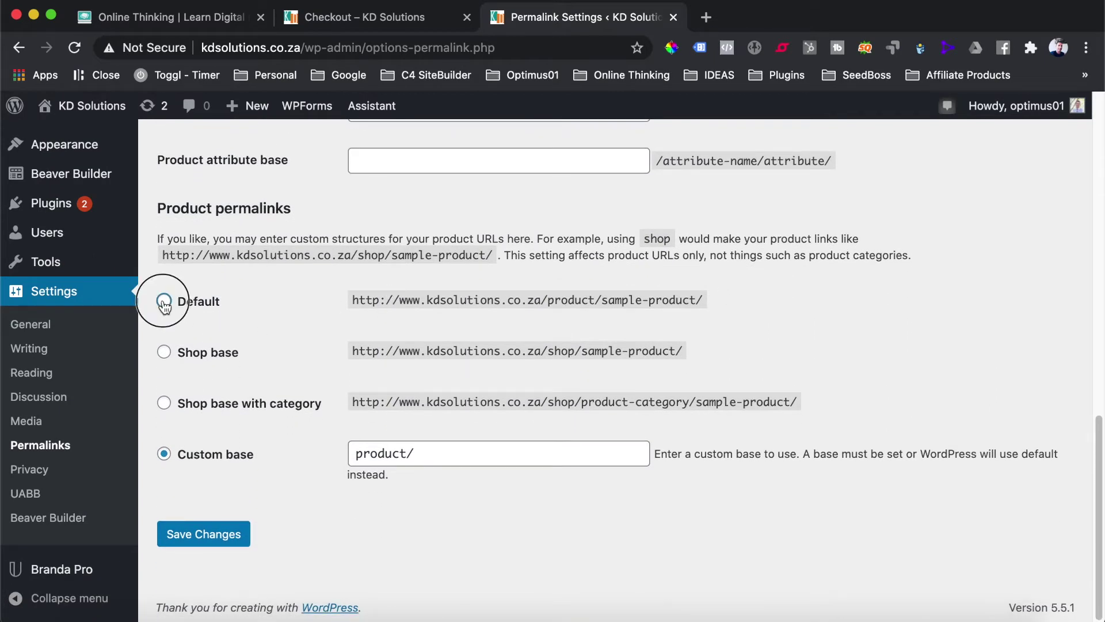
{"action": "left_click", "coordinate": [206, 541]}
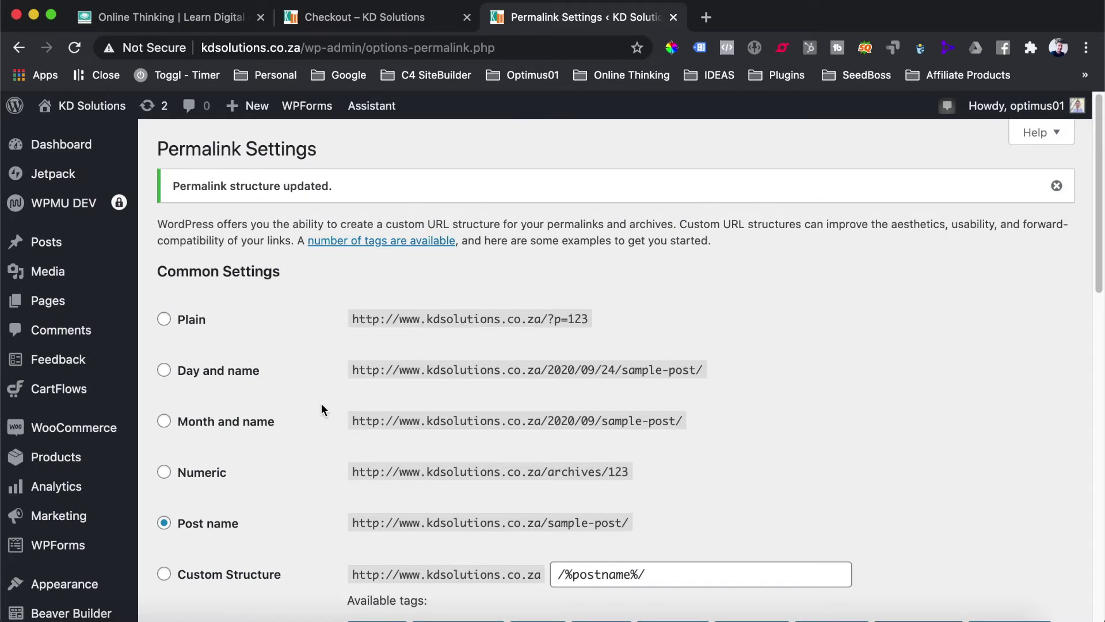
Start adding a new flow from the CartFlows flows list
{"action": "mouse_move", "coordinate": [72, 390]}
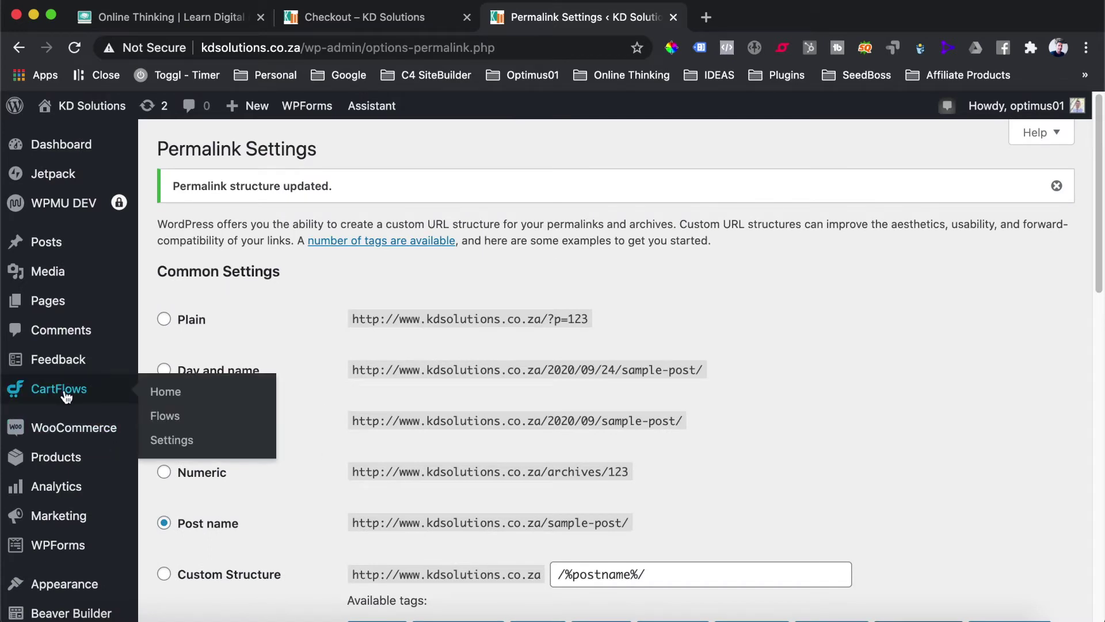
{"action": "left_click", "coordinate": [170, 419]}
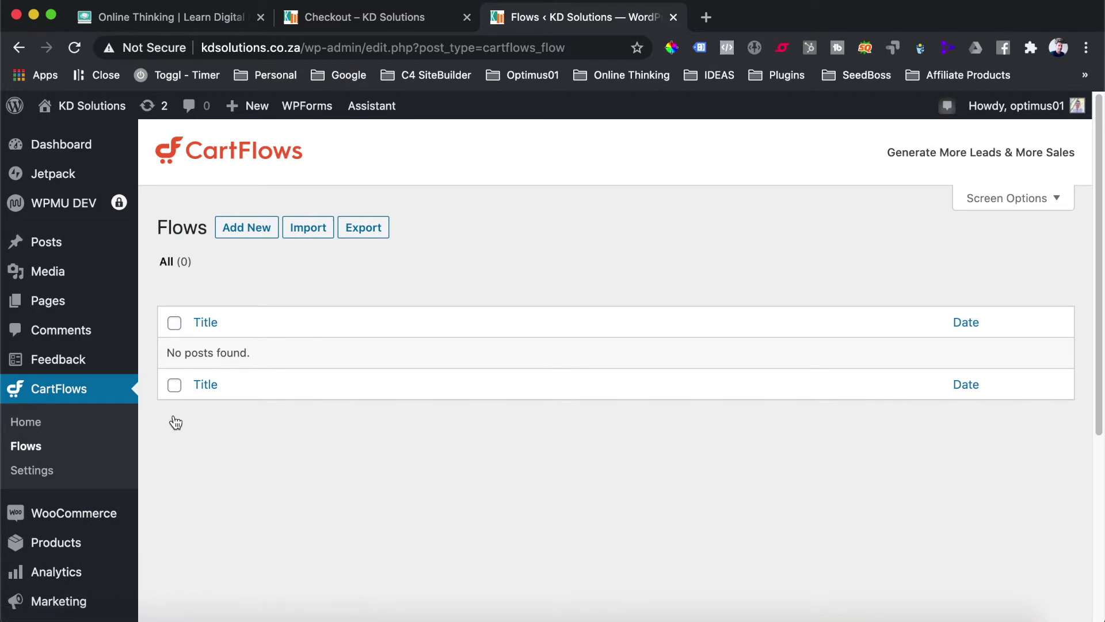
{"action": "left_click", "coordinate": [242, 229]}
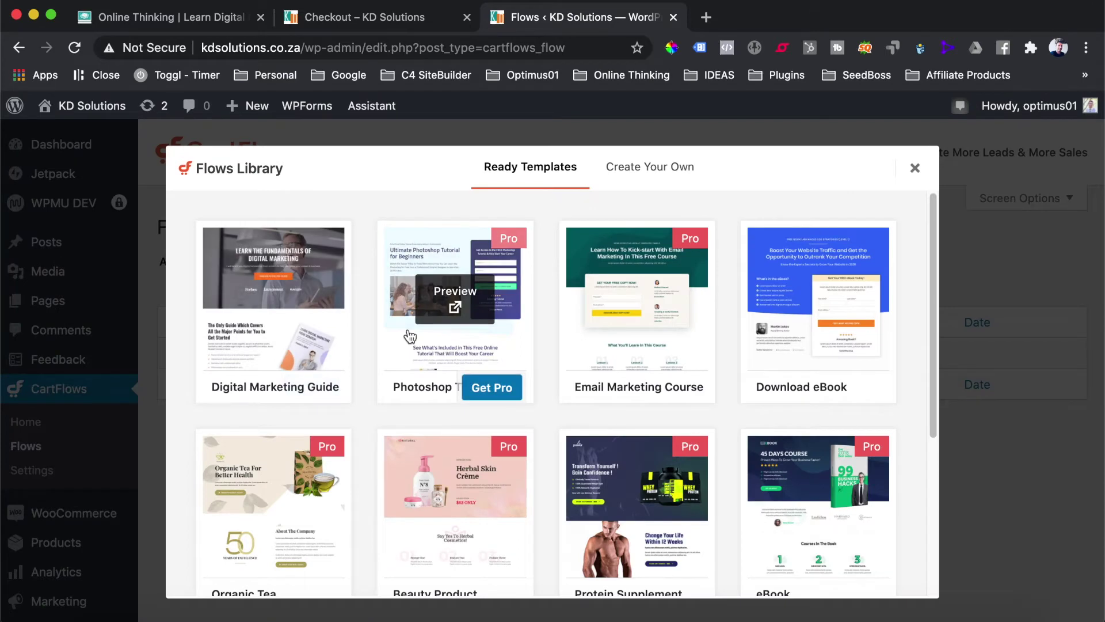
Browse the ready templates in the Flows Library, checking which are free to import and which require Pro
{"action": "scroll", "coordinate": [636, 334], "scroll_direction": "down", "scroll_amount": 5}
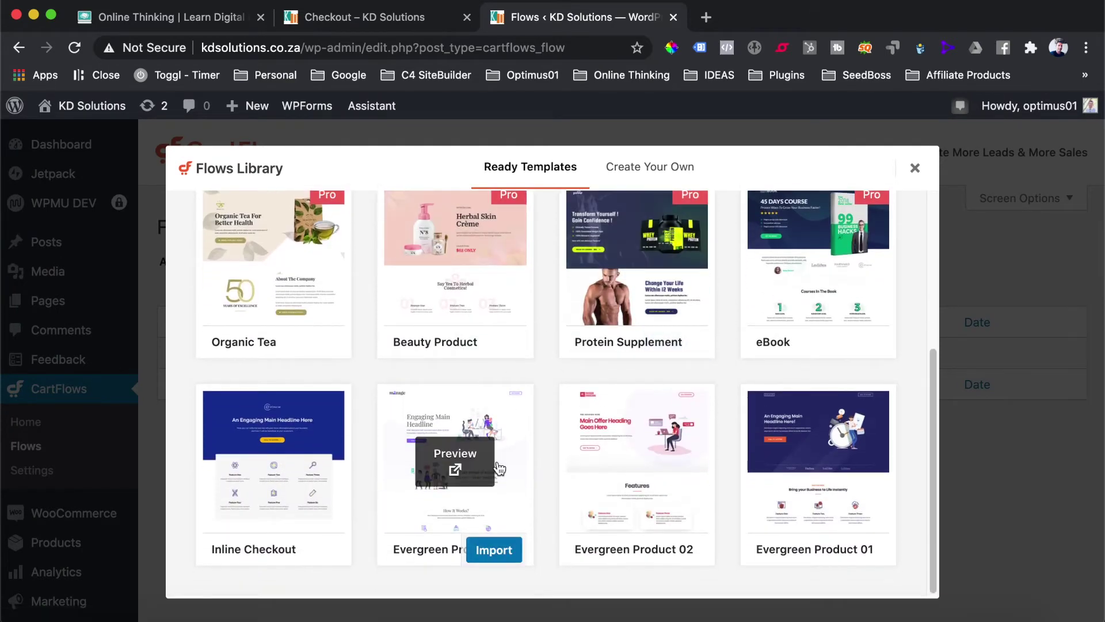
{"action": "mouse_move", "coordinate": [666, 482]}
{"action": "scroll", "coordinate": [666, 483], "scroll_direction": "up", "scroll_amount": 6}
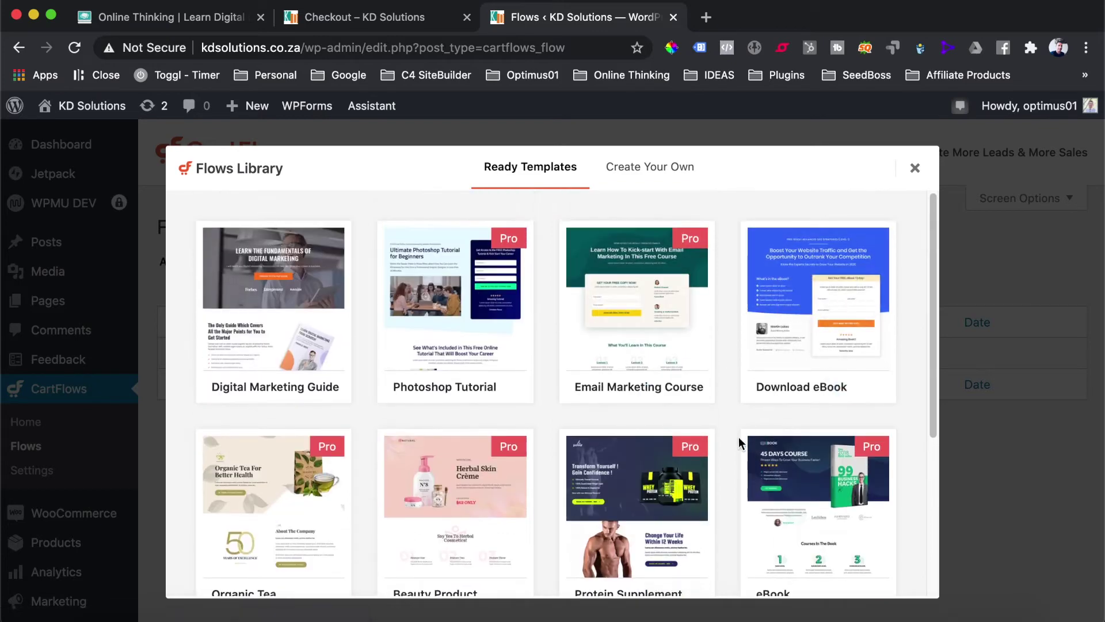
{"action": "mouse_move", "coordinate": [522, 249]}
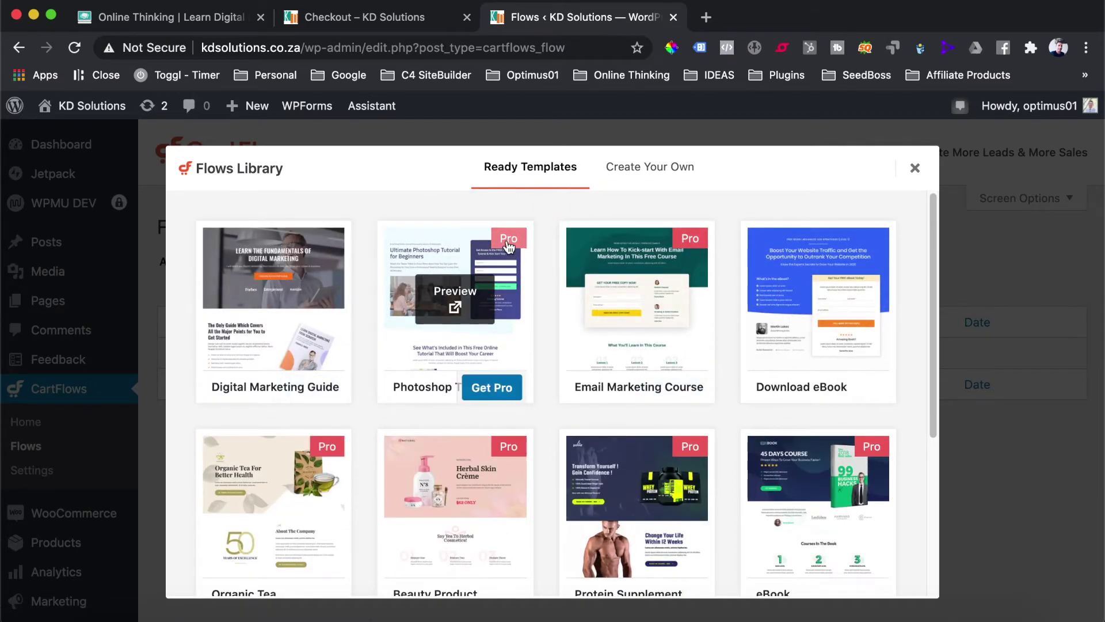
{"action": "mouse_move", "coordinate": [633, 299]}
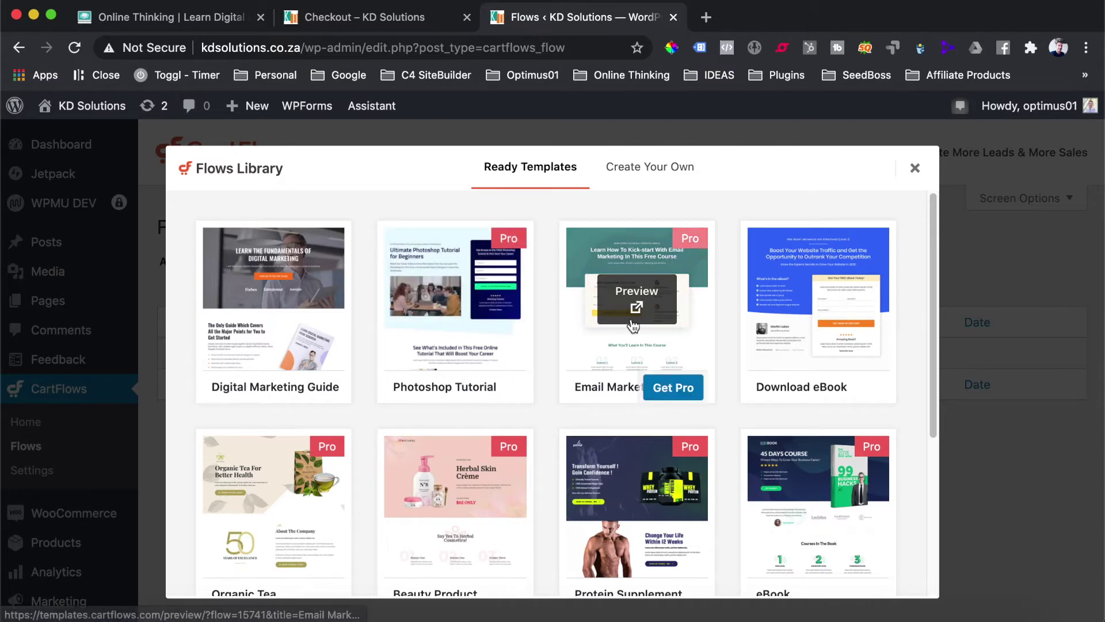
{"action": "scroll", "coordinate": [633, 326], "scroll_direction": "down", "scroll_amount": 3}
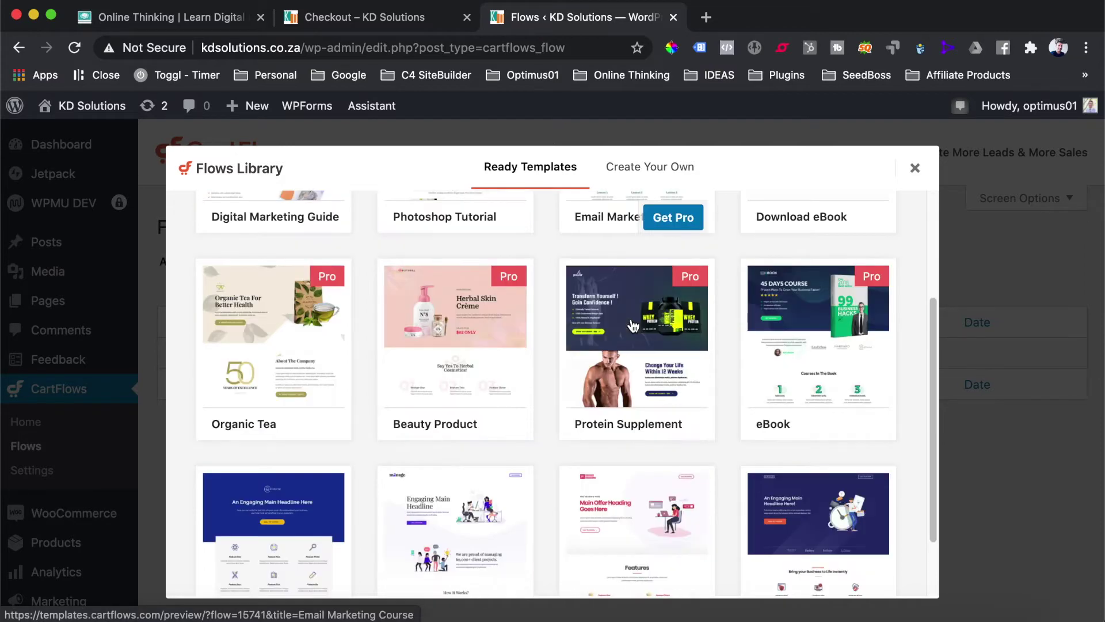
{"action": "scroll", "coordinate": [633, 326], "scroll_direction": "down", "scroll_amount": 2}
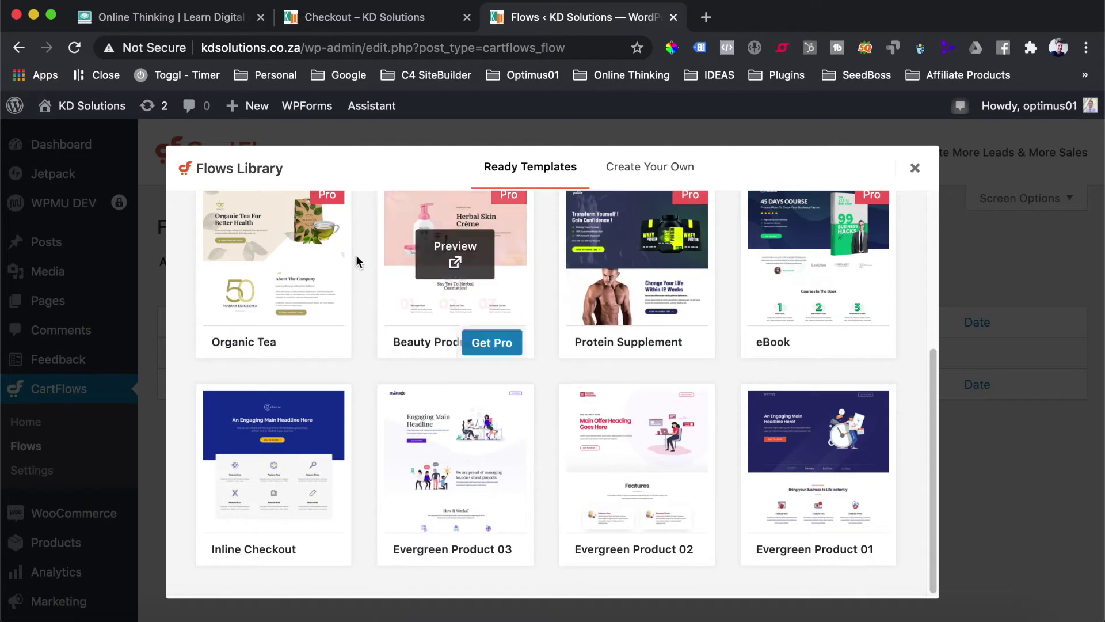
Preview the Evergreen Product 01 template and examine its landing page from start to end
{"action": "mouse_move", "coordinate": [835, 455]}
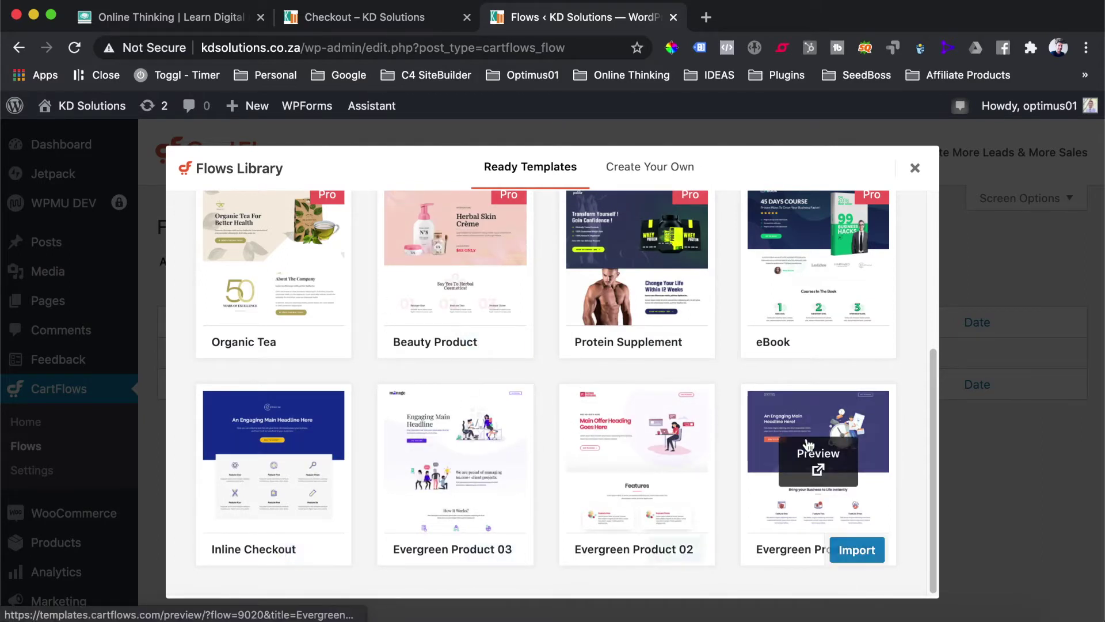
{"action": "left_click", "coordinate": [814, 455]}
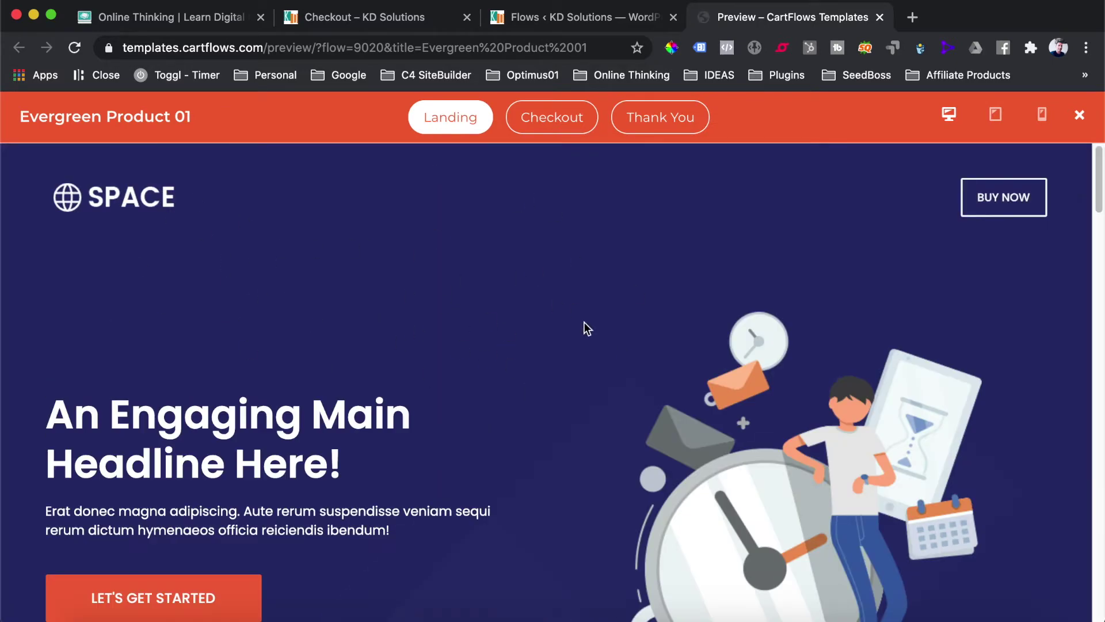
{"action": "scroll", "coordinate": [570, 207], "scroll_direction": "down", "scroll_amount": 5}
{"action": "scroll", "coordinate": [597, 330], "scroll_direction": "down", "scroll_amount": 10}
{"action": "scroll", "coordinate": [602, 391], "scroll_direction": "down", "scroll_amount": 15}
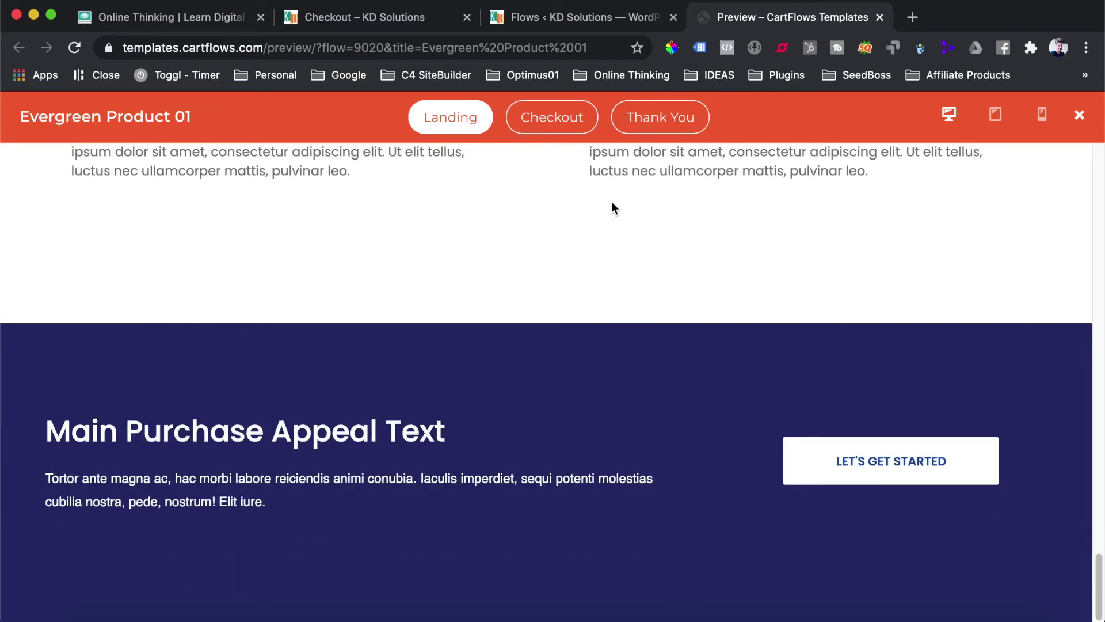
{"action": "scroll", "coordinate": [611, 201], "scroll_direction": "up", "scroll_amount": 8}
{"action": "scroll", "coordinate": [615, 225], "scroll_direction": "up", "scroll_amount": 15}
Examine the Checkout page of the Evergreen Product 01 template, including its billing form and order summary
{"action": "left_click", "coordinate": [542, 121]}
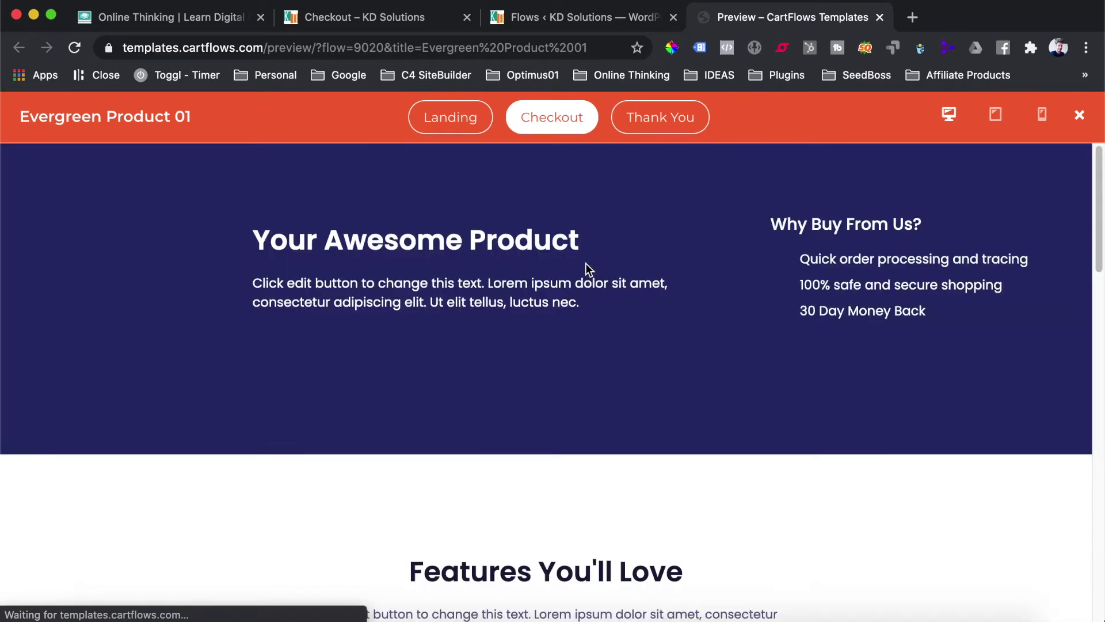
{"action": "scroll", "coordinate": [586, 264], "scroll_direction": "down", "scroll_amount": 3}
{"action": "scroll", "coordinate": [586, 267], "scroll_direction": "down", "scroll_amount": 2}
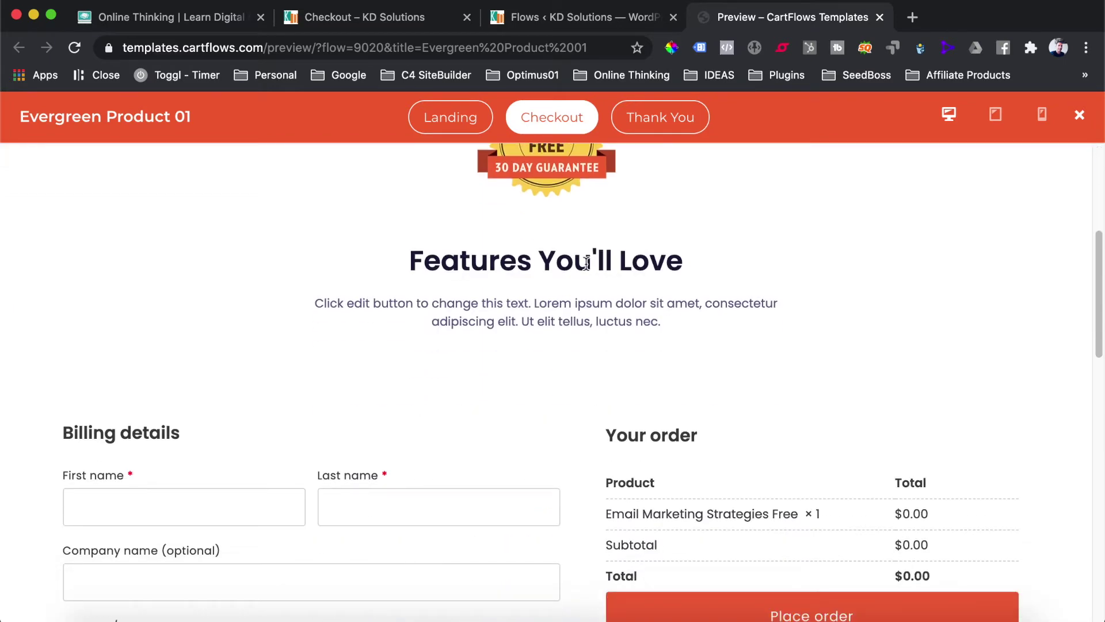
{"action": "scroll", "coordinate": [586, 265], "scroll_direction": "down", "scroll_amount": 10}
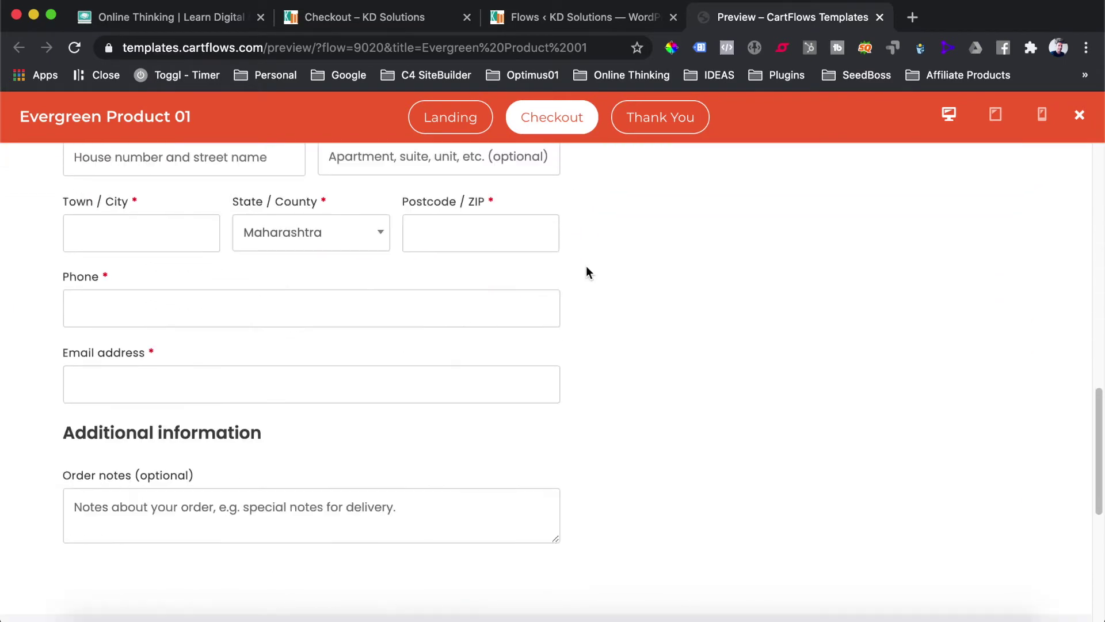
{"action": "scroll", "coordinate": [585, 272], "scroll_direction": "up", "scroll_amount": 15}
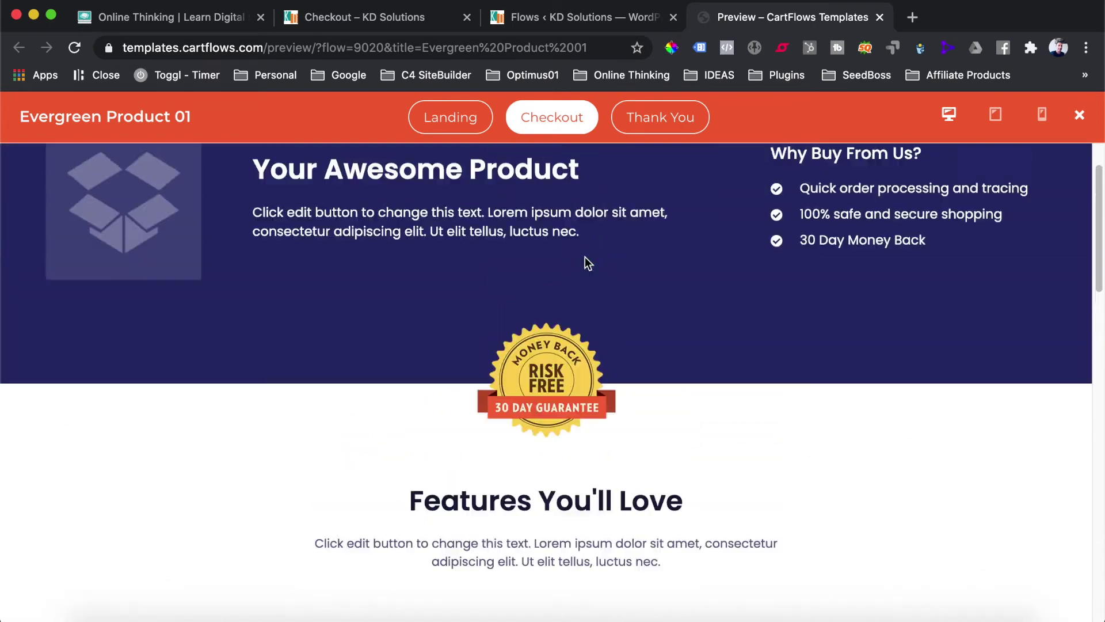
{"action": "scroll", "coordinate": [566, 346], "scroll_direction": "down", "scroll_amount": 12}
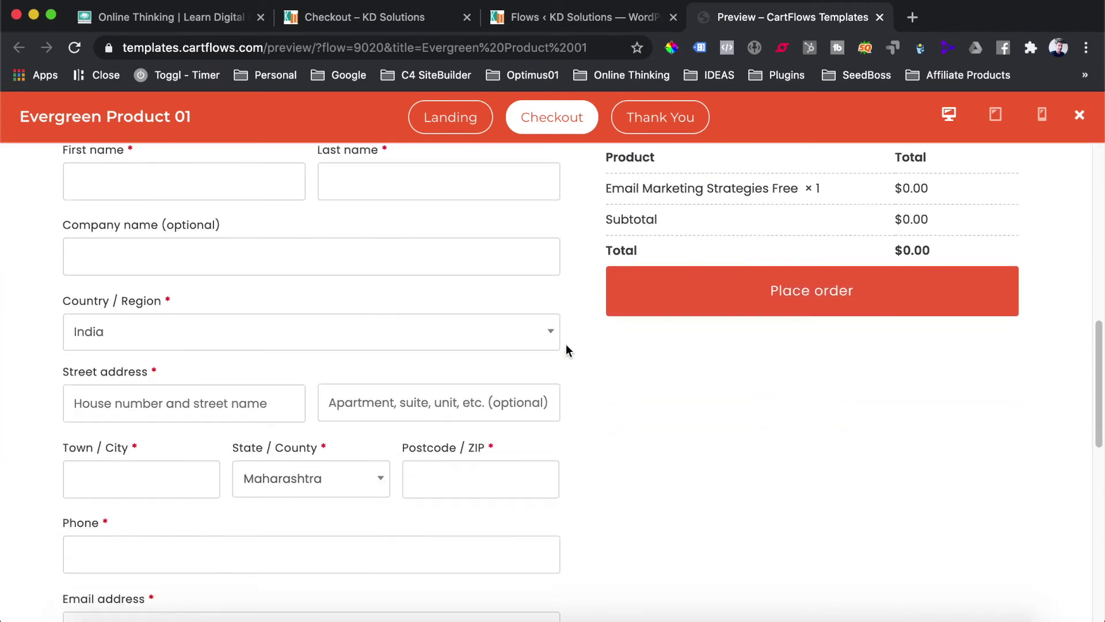
{"action": "scroll", "coordinate": [566, 348], "scroll_direction": "down", "scroll_amount": 4}
{"action": "scroll", "coordinate": [566, 348], "scroll_direction": "up", "scroll_amount": 13}
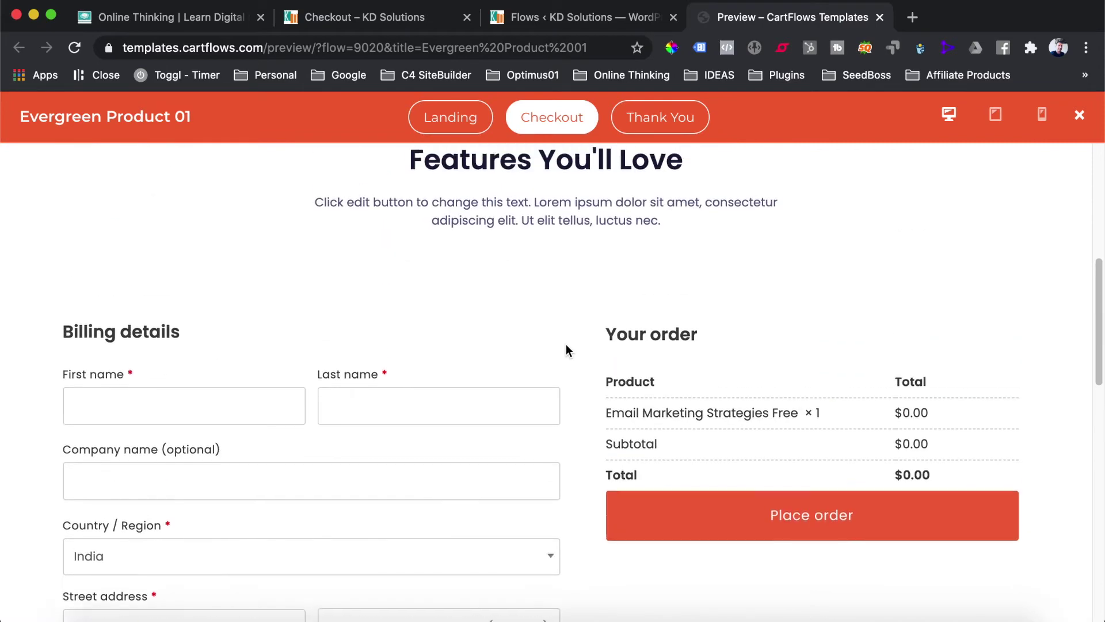
{"action": "scroll", "coordinate": [567, 349], "scroll_direction": "up", "scroll_amount": 5}
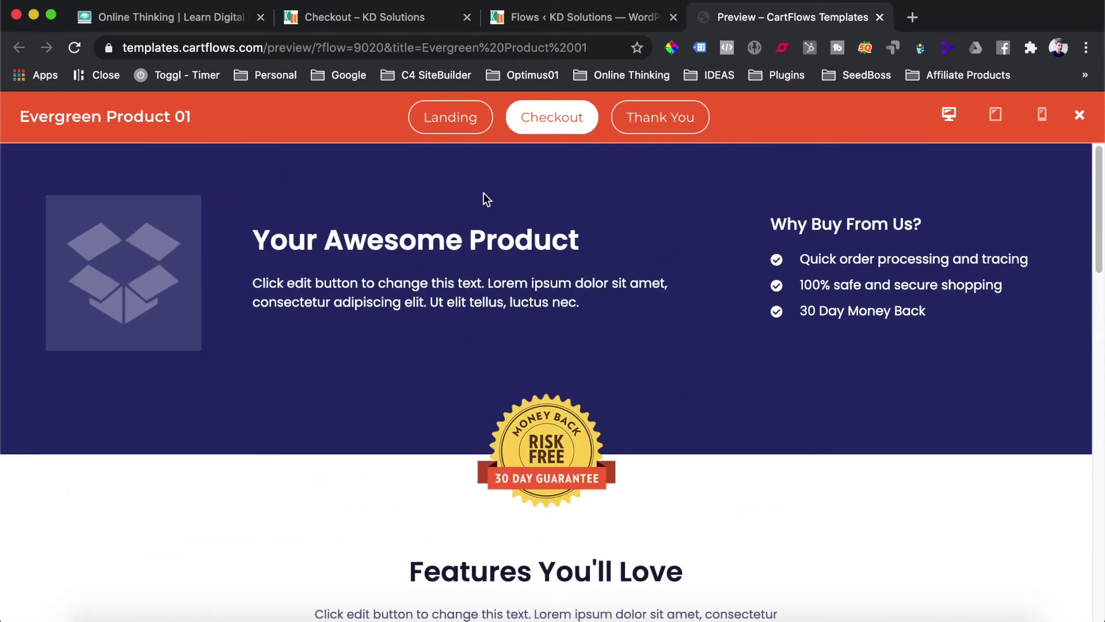
Examine the Thank You page of the Evergreen Product 01 template, including its downloads and order details
{"action": "left_click", "coordinate": [658, 122]}
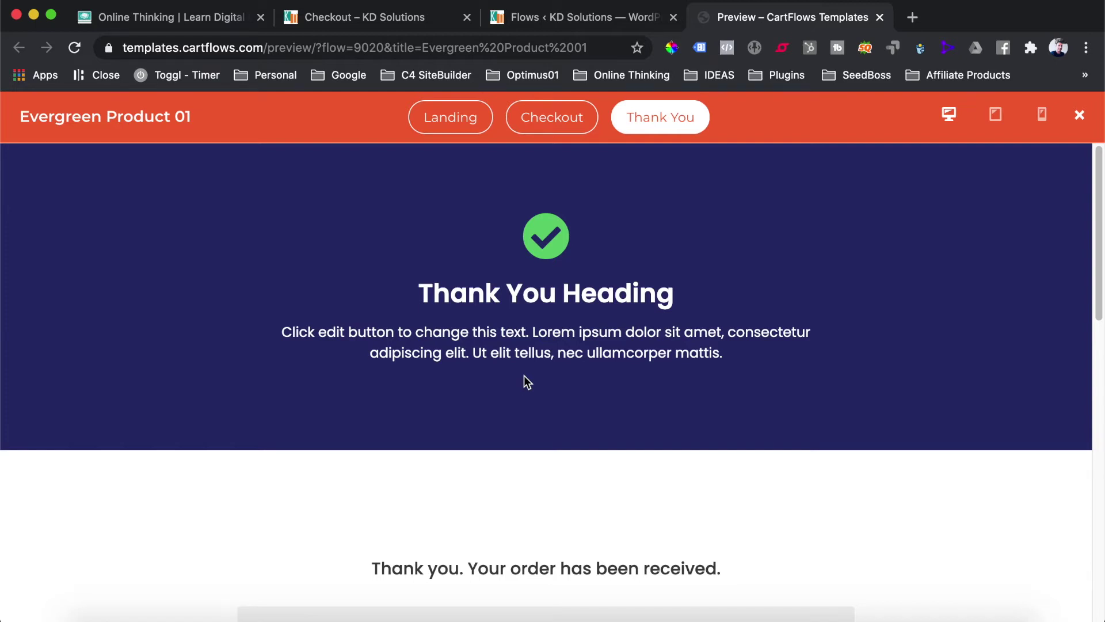
{"action": "scroll", "coordinate": [524, 375], "scroll_direction": "down", "scroll_amount": 6}
{"action": "scroll", "coordinate": [524, 383], "scroll_direction": "down", "scroll_amount": 1}
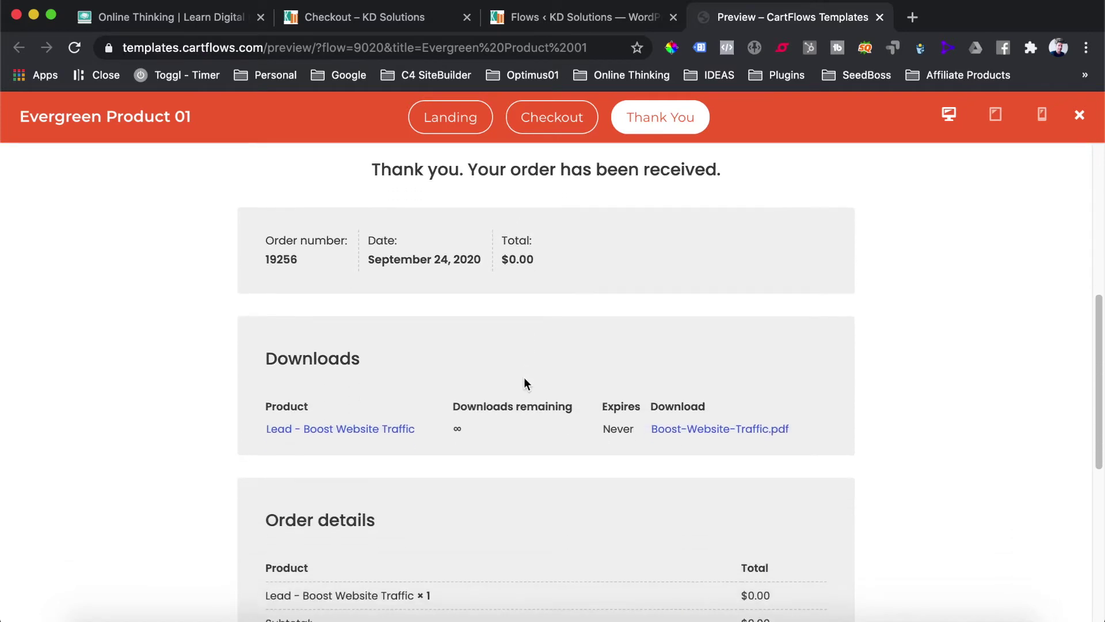
{"action": "scroll", "coordinate": [525, 383], "scroll_direction": "down", "scroll_amount": 5}
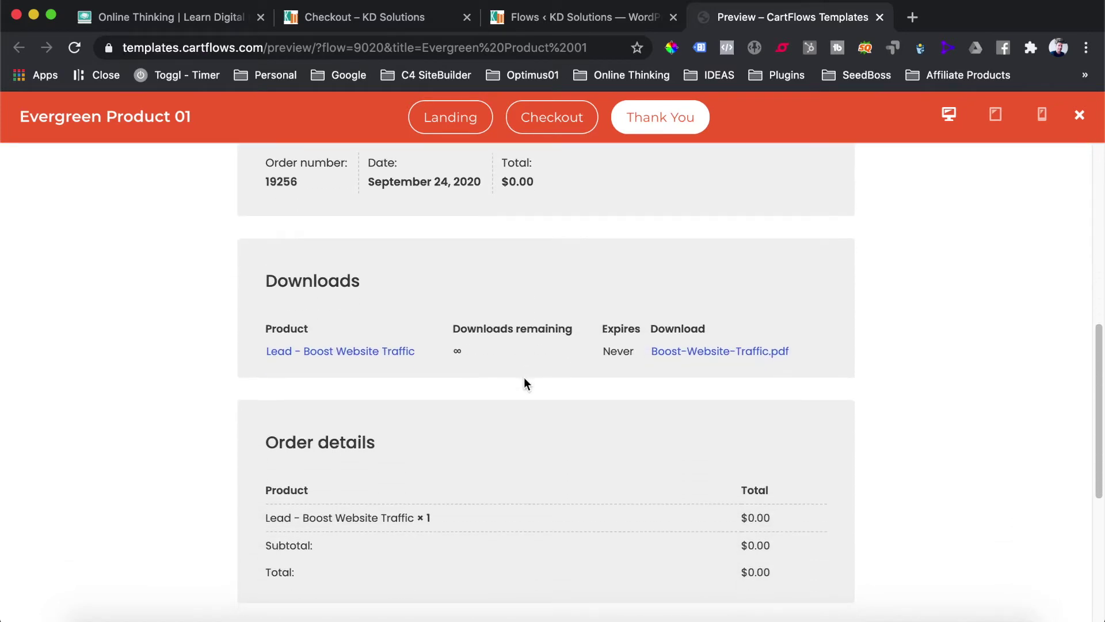
{"action": "scroll", "coordinate": [525, 383], "scroll_direction": "down", "scroll_amount": 2}
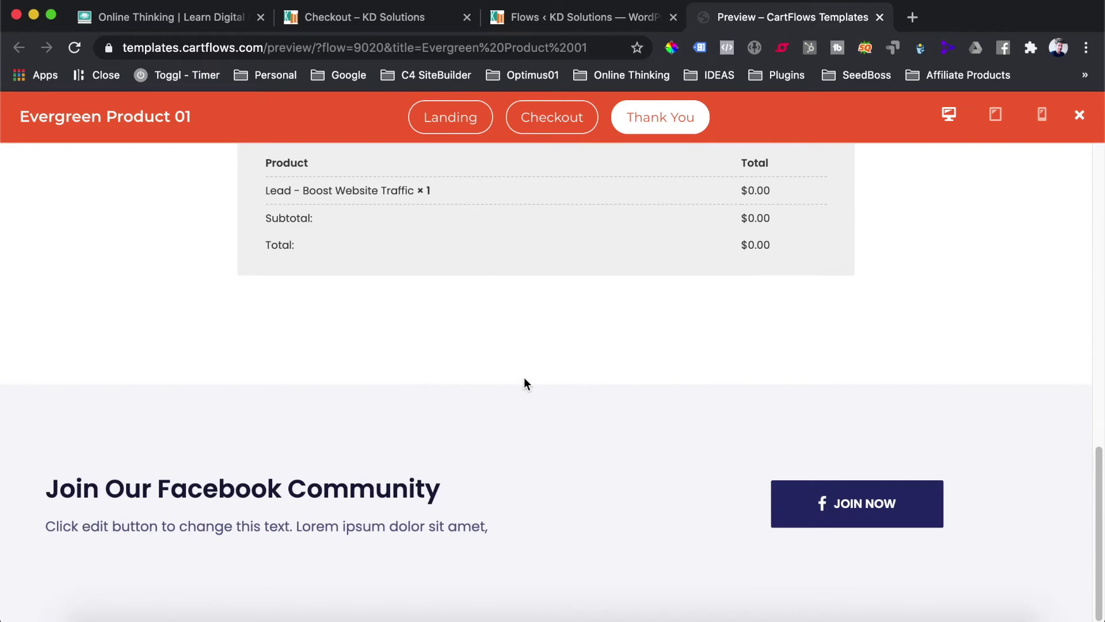
Return to the Flows Library and import the Evergreen Product 01 template as a new flow
{"action": "scroll", "coordinate": [525, 383], "scroll_direction": "up", "scroll_amount": 14}
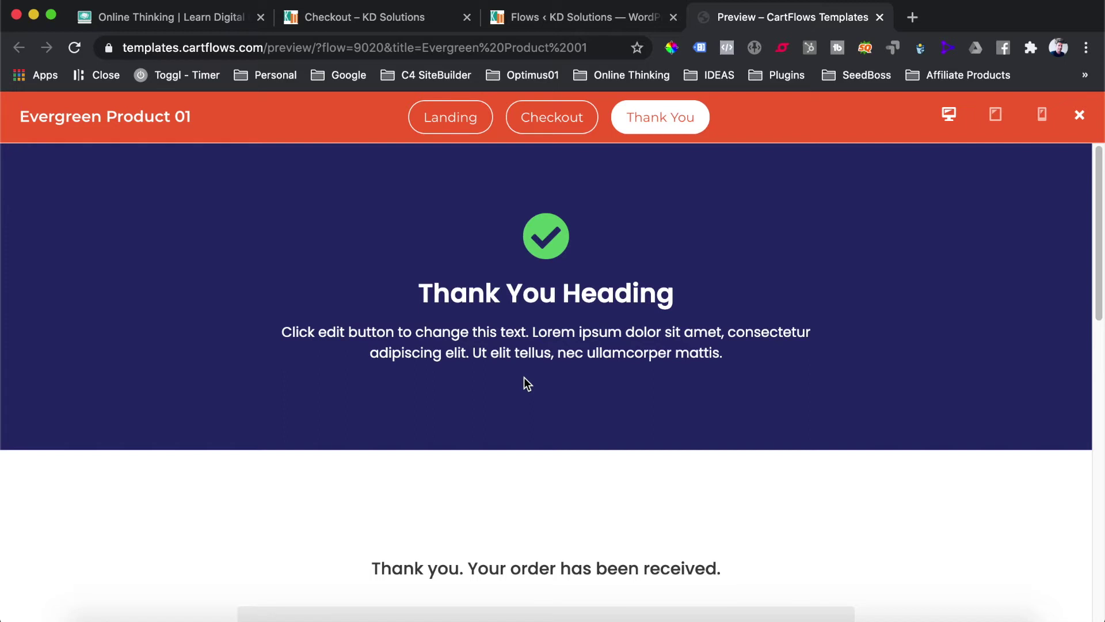
{"action": "scroll", "coordinate": [525, 379], "scroll_direction": "down", "scroll_amount": 7}
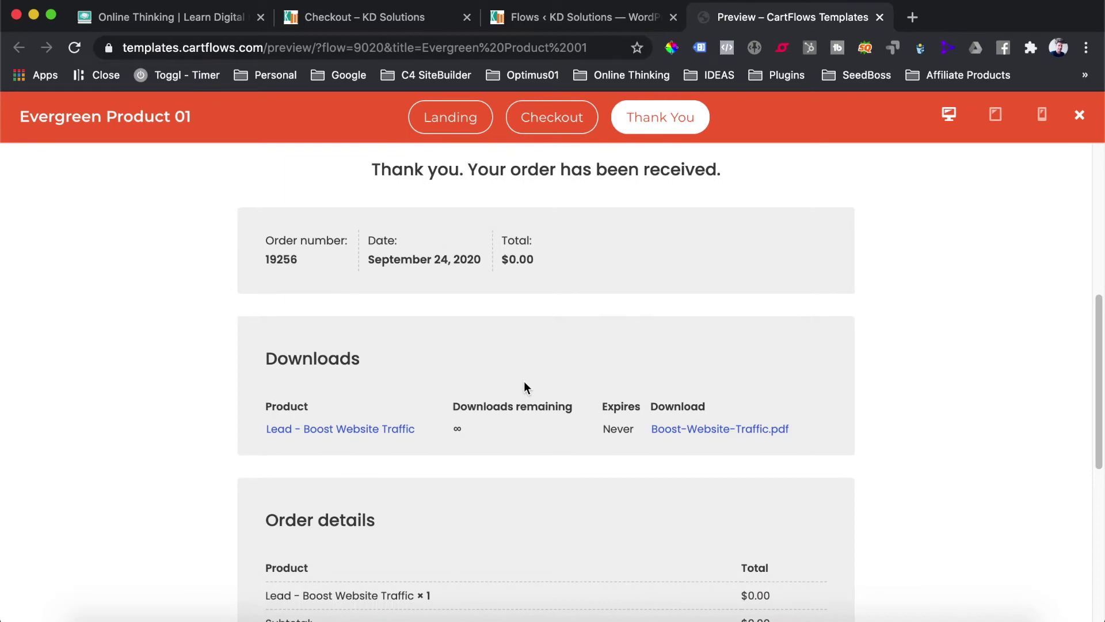
{"action": "scroll", "coordinate": [524, 381], "scroll_direction": "up", "scroll_amount": 7}
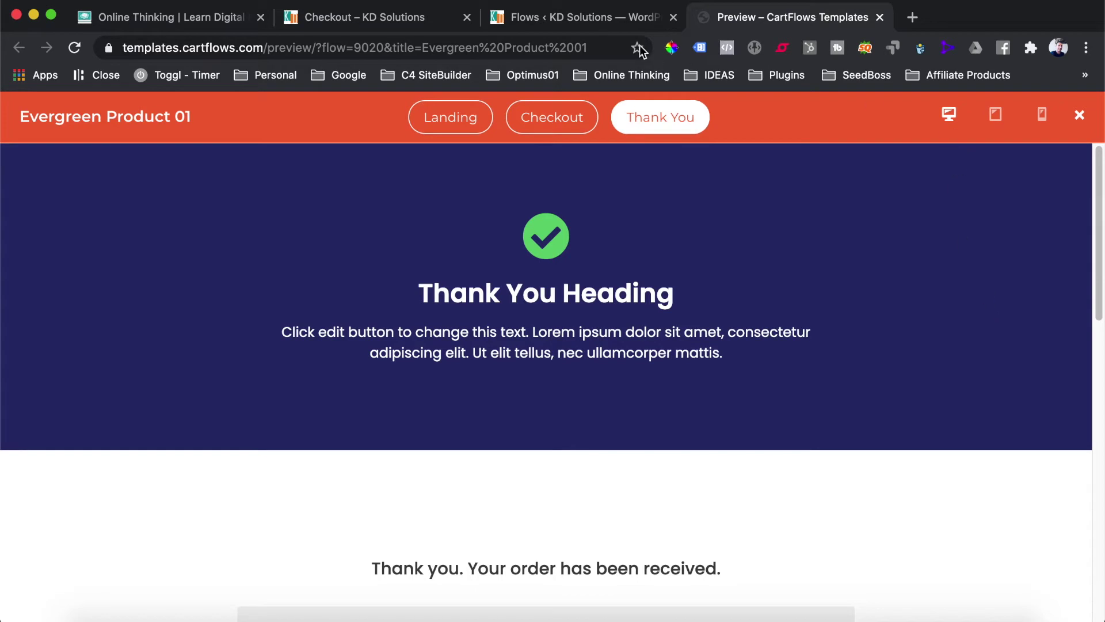
{"action": "left_click", "coordinate": [624, 24]}
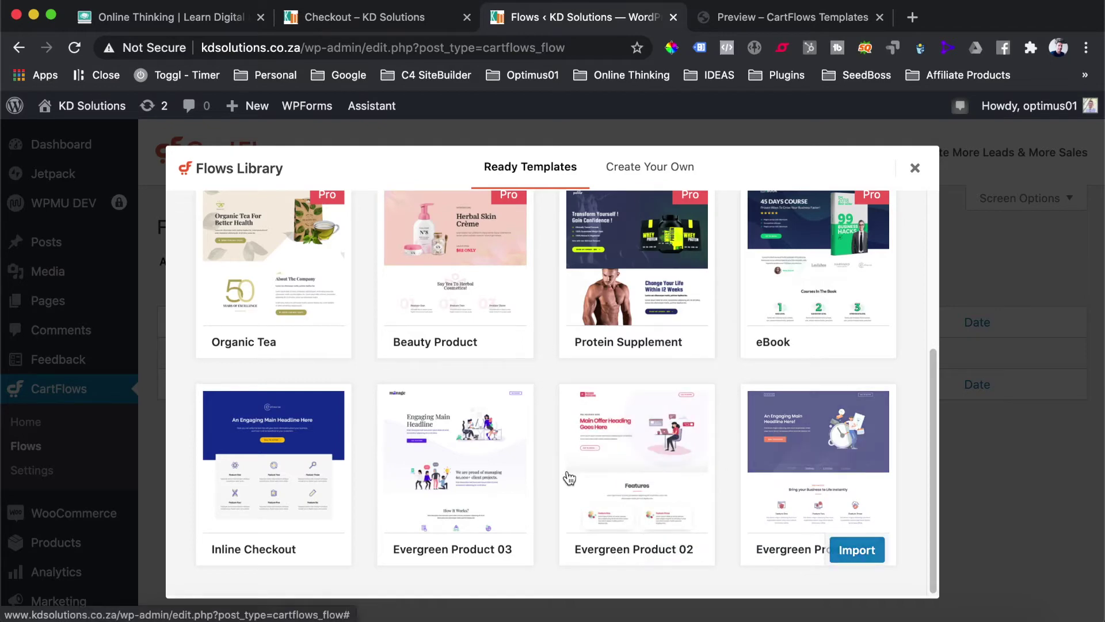
{"action": "left_click", "coordinate": [852, 551]}
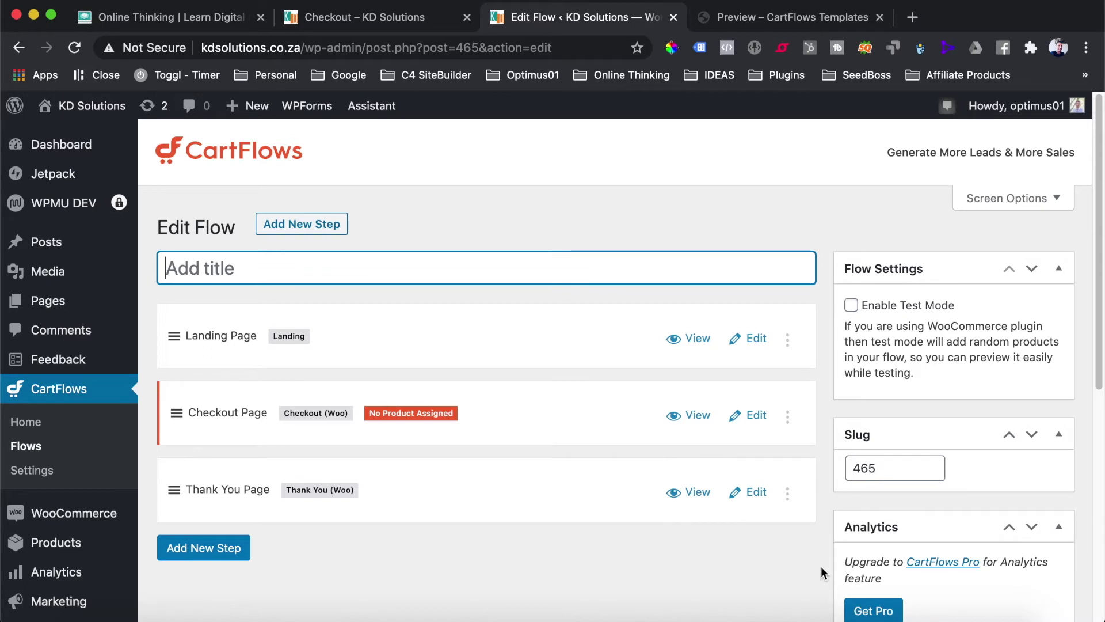
Title the imported flow Global Checkout
{"action": "scroll", "coordinate": [481, 246], "scroll_direction": "down", "scroll_amount": 2}
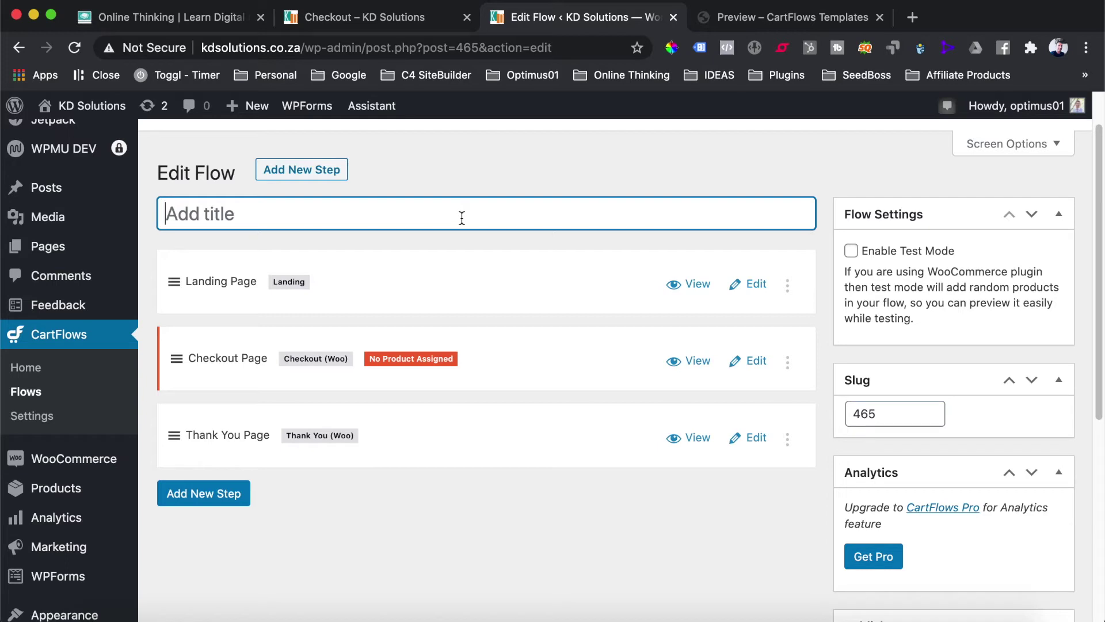
{"action": "type", "text": "Global "}
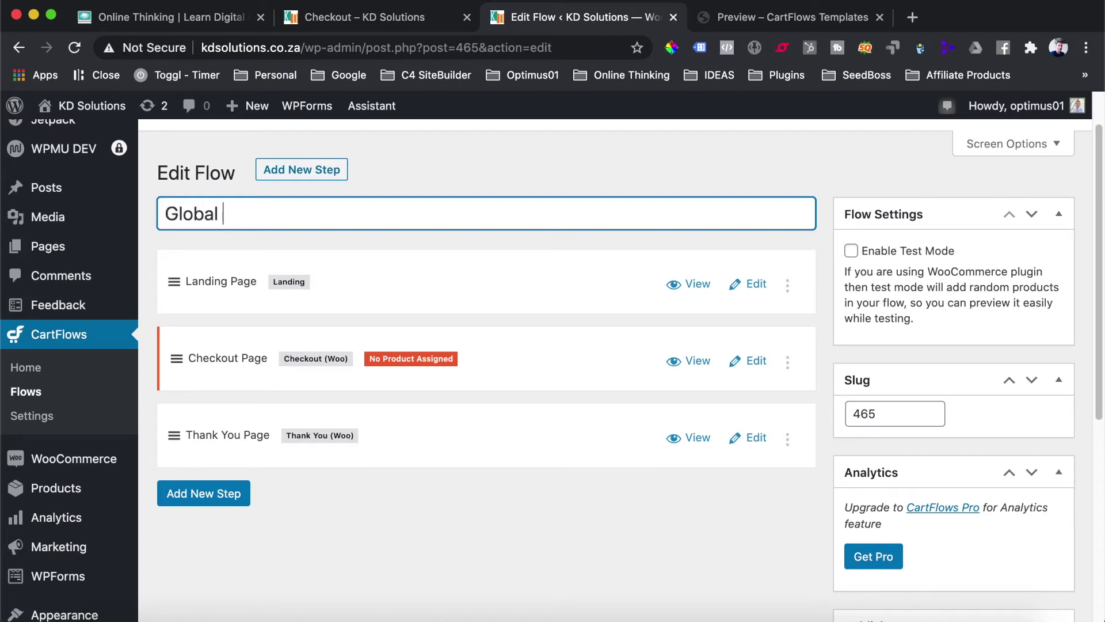
{"action": "type", "text": "Checkout"}
{"action": "key", "text": "Tab"}
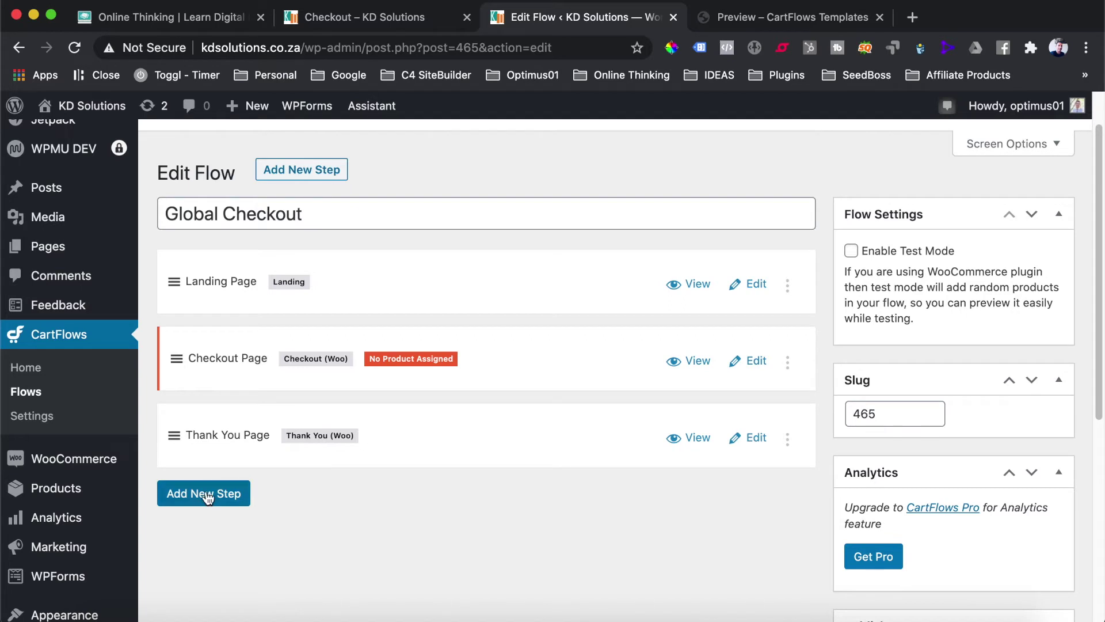
Delete the Landing Page step from the Global Checkout flow and update the flow
{"action": "left_click", "coordinate": [787, 284]}
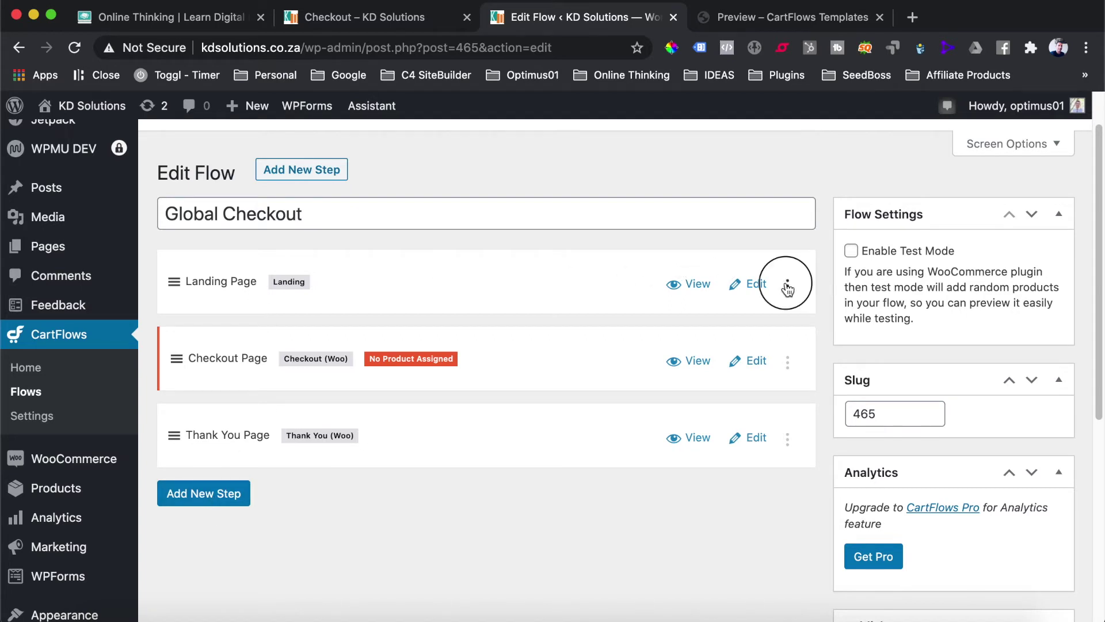
{"action": "left_click", "coordinate": [705, 205]}
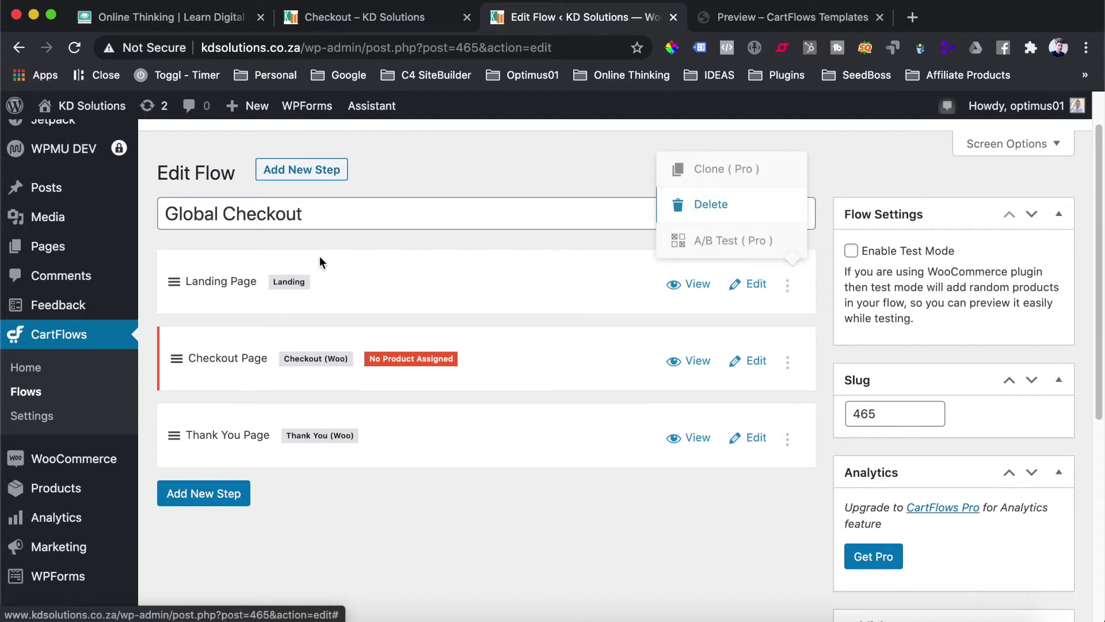
{"action": "left_click", "coordinate": [726, 150]}
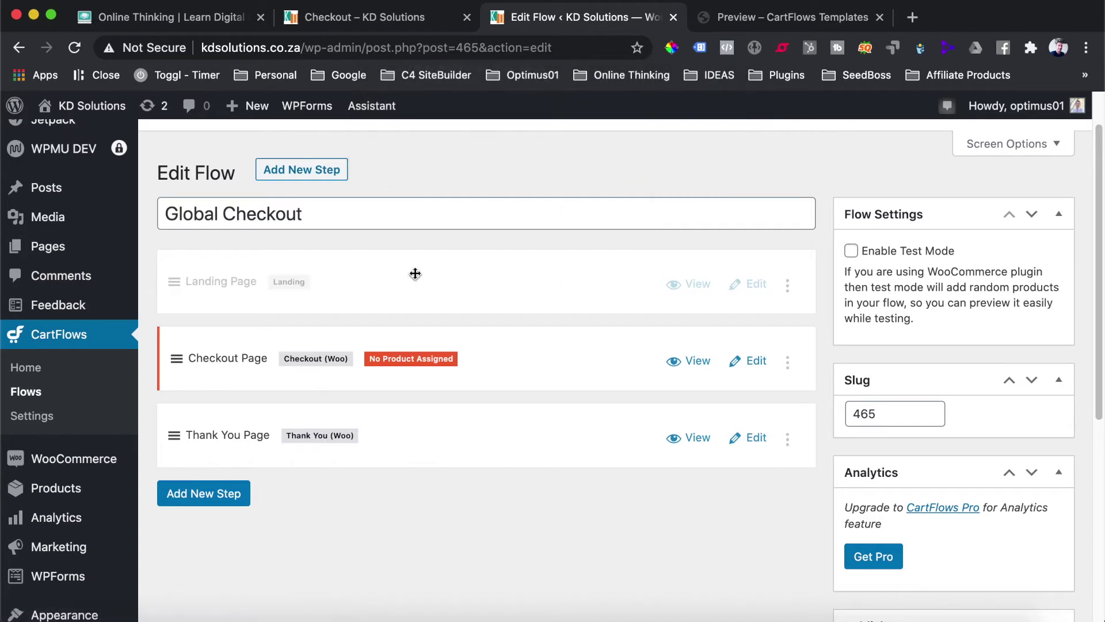
{"action": "scroll", "coordinate": [639, 335], "scroll_direction": "down", "scroll_amount": 5}
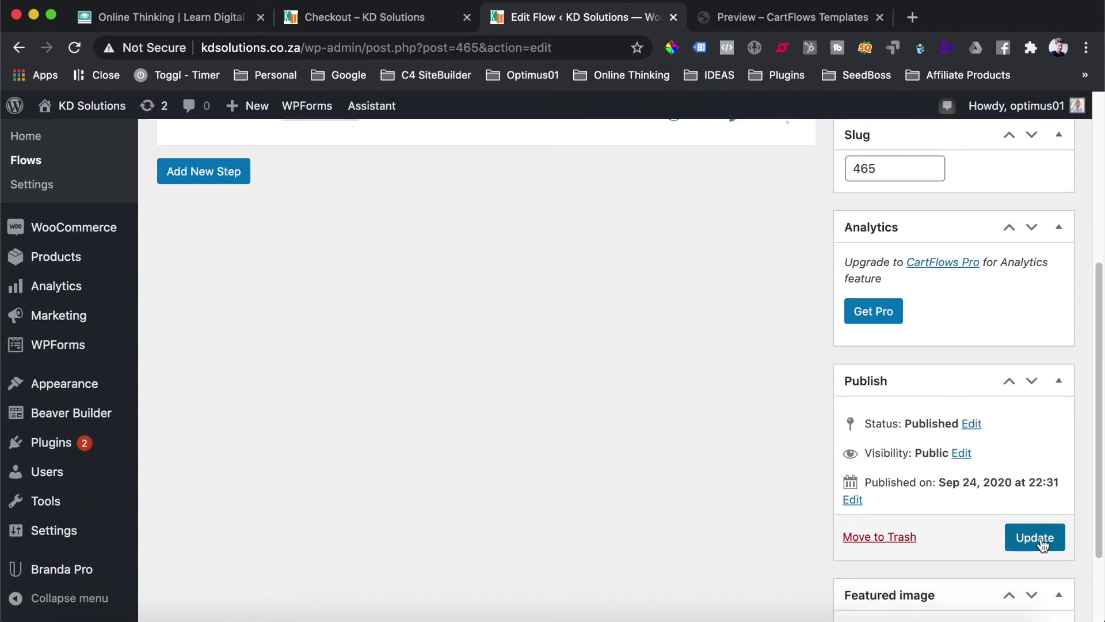
{"action": "left_click", "coordinate": [1036, 538]}
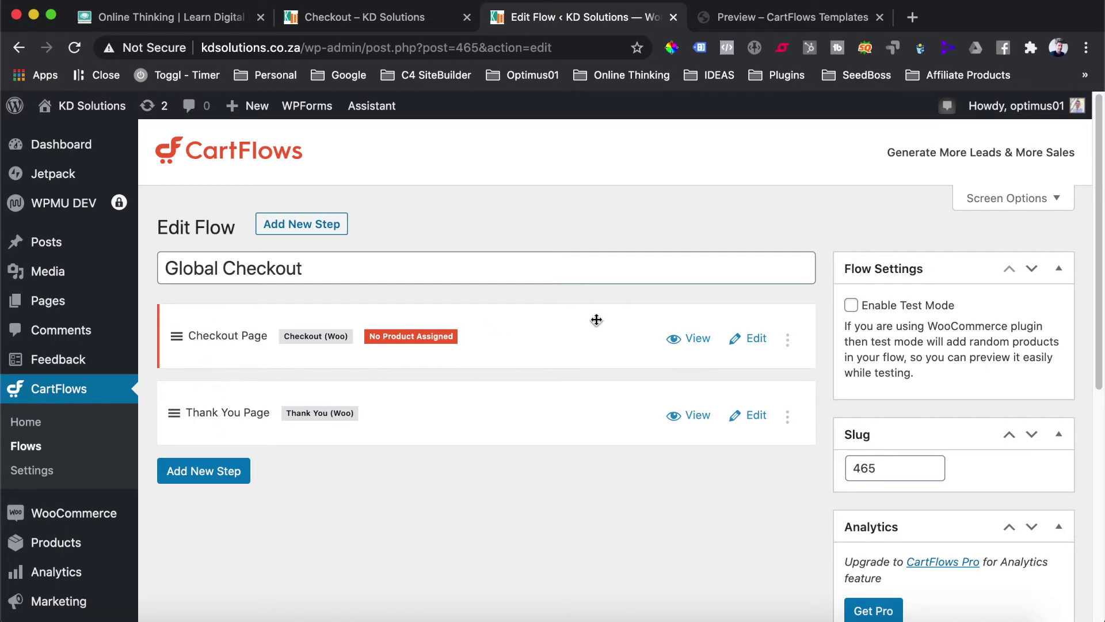
Open the Checkout Page step for editing, dismiss the block editor welcome guide, and find the product selection in its Checkout Layout settings
{"action": "left_click", "coordinate": [259, 337]}
{"action": "left_click", "coordinate": [755, 340]}
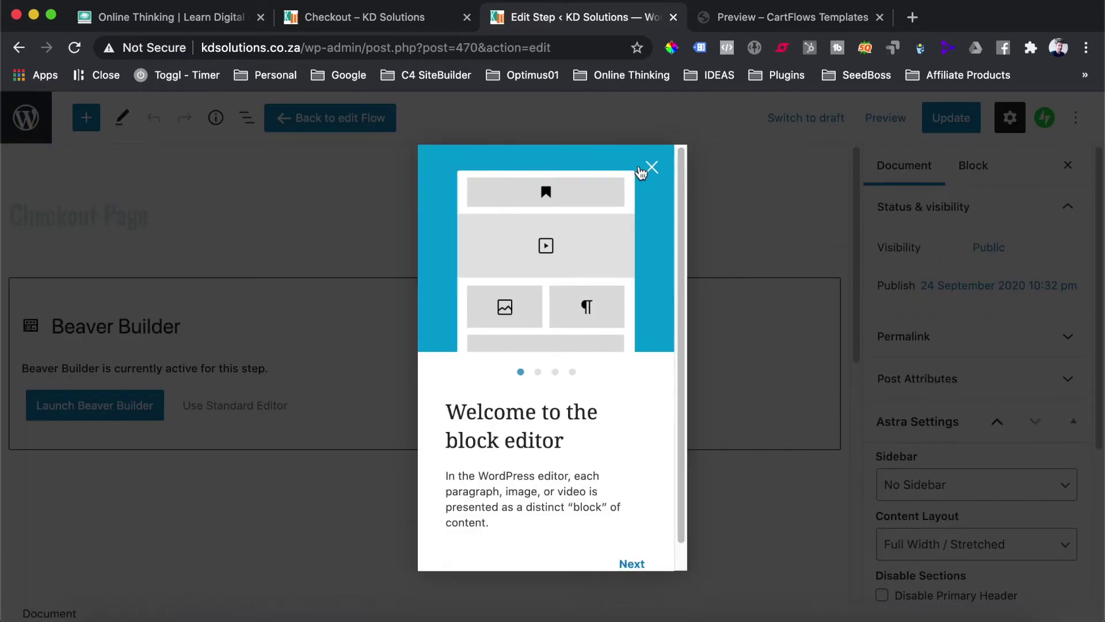
{"action": "left_click", "coordinate": [641, 170]}
{"action": "scroll", "coordinate": [599, 444], "scroll_direction": "down", "scroll_amount": 4}
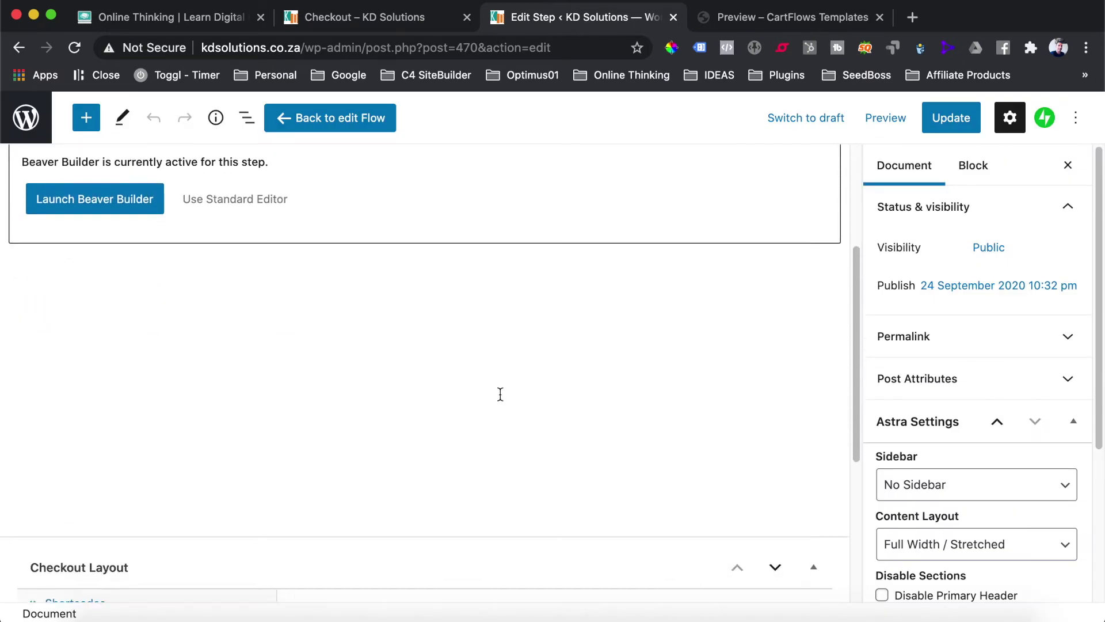
{"action": "scroll", "coordinate": [410, 333], "scroll_direction": "down", "scroll_amount": 5}
{"action": "scroll", "coordinate": [392, 302], "scroll_direction": "up", "scroll_amount": 4}
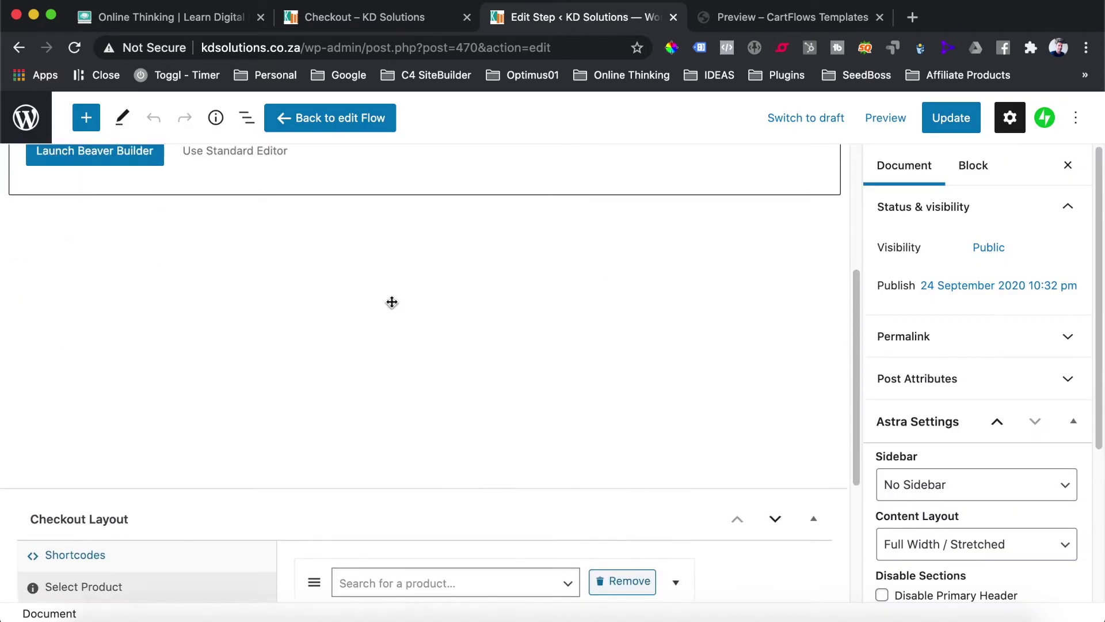
{"action": "scroll", "coordinate": [391, 302], "scroll_direction": "up", "scroll_amount": 5}
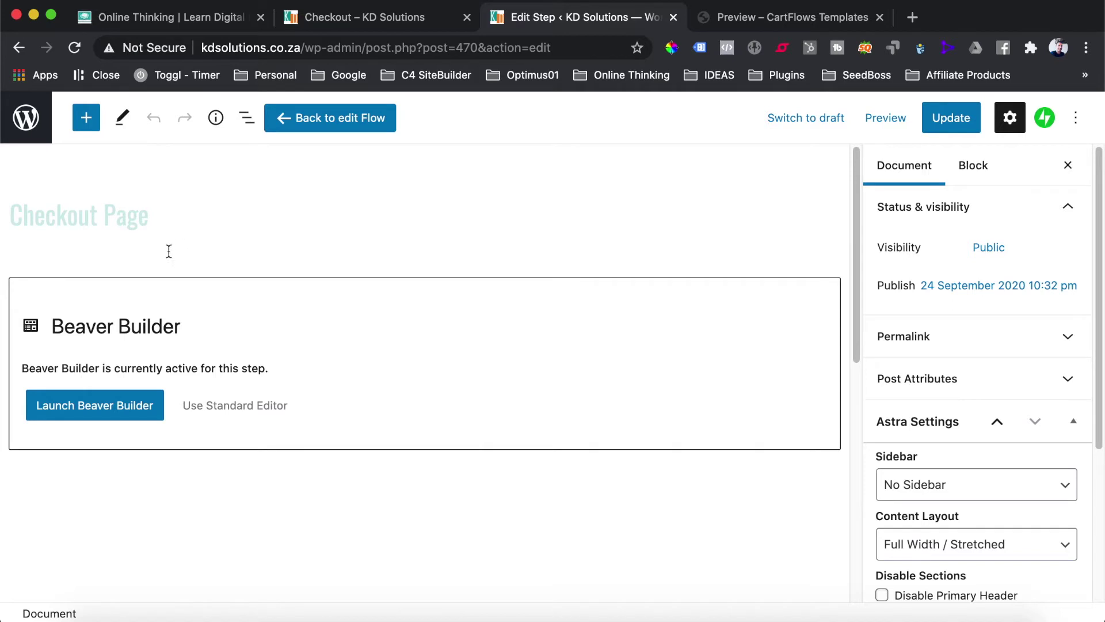
{"action": "scroll", "coordinate": [167, 285], "scroll_direction": "down", "scroll_amount": 3}
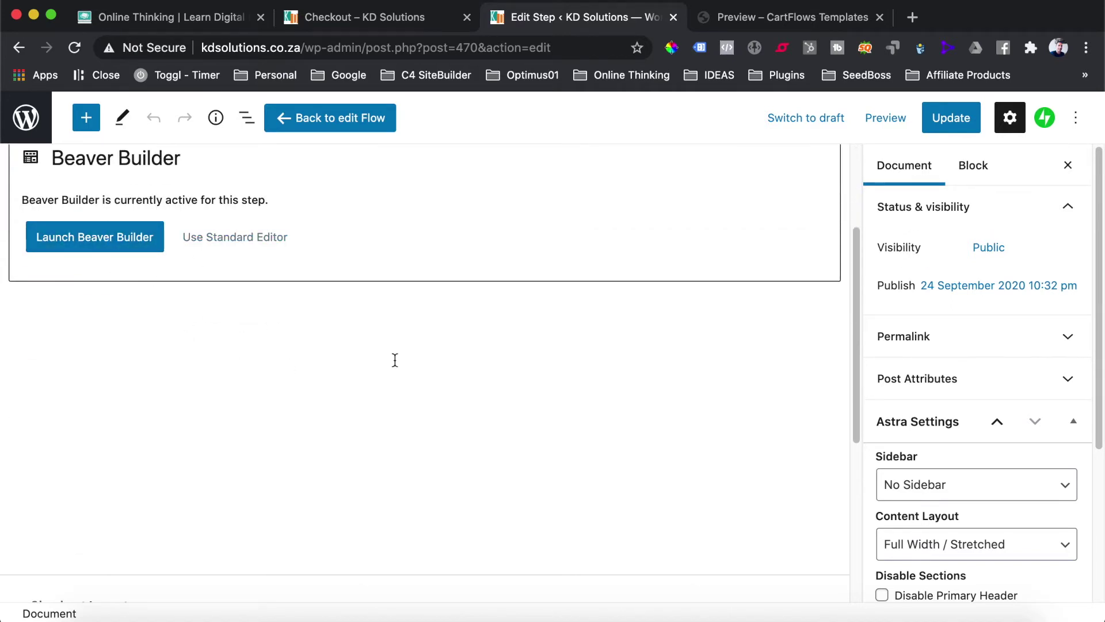
{"action": "scroll", "coordinate": [310, 397], "scroll_direction": "down", "scroll_amount": 5}
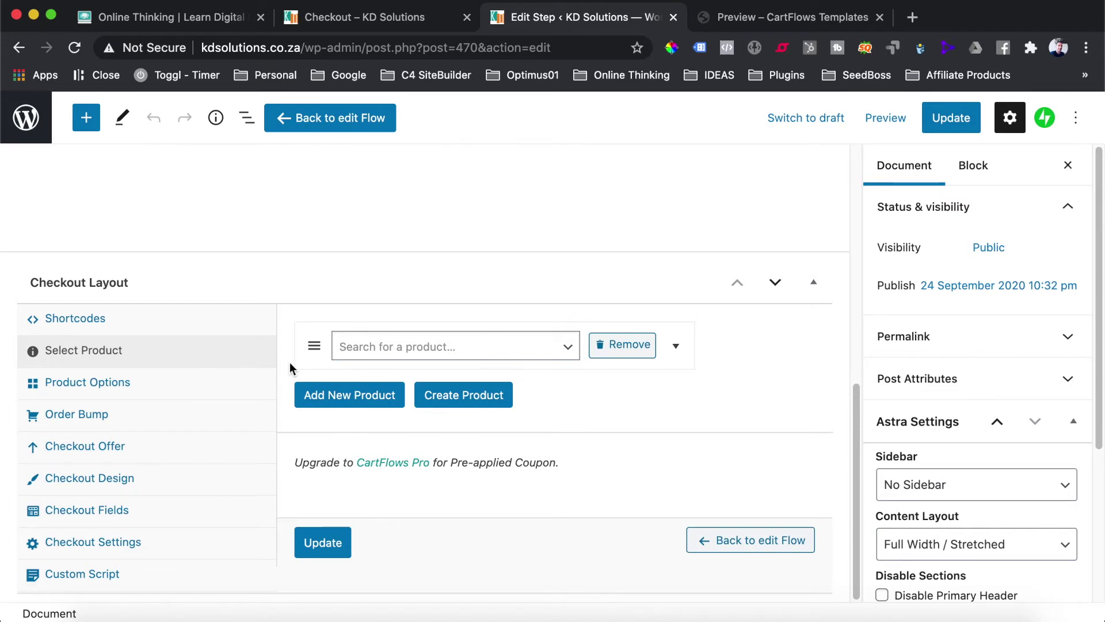
Assign the Anti-Theft Tech Backpack as the checkout product by searching for Anti Theft, and clear the selection again
{"action": "left_click", "coordinate": [565, 350]}
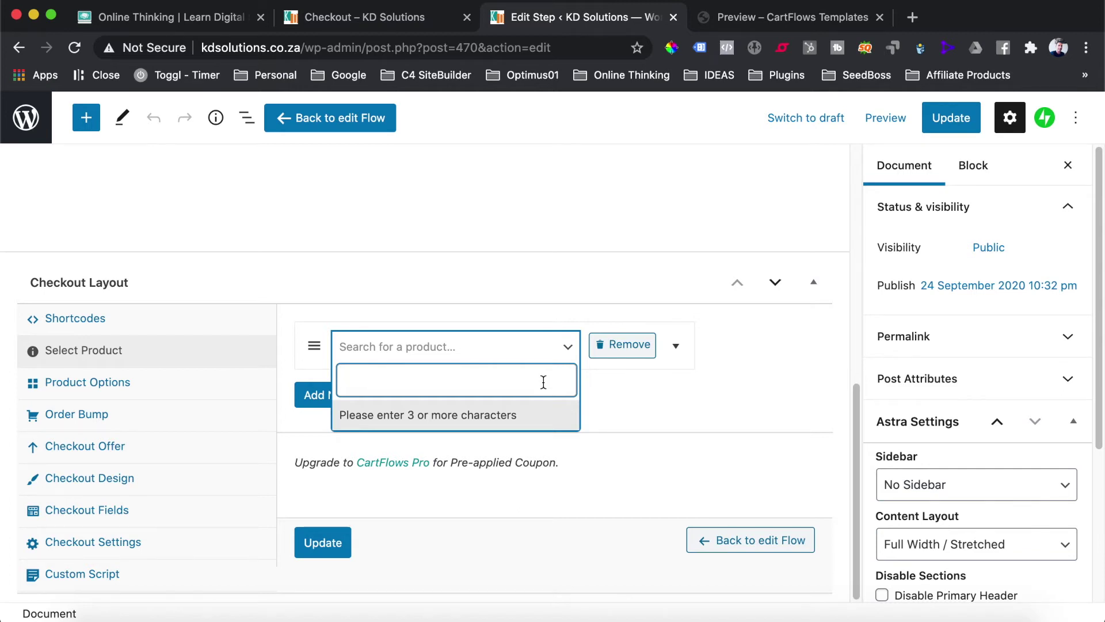
{"action": "type", "text": "An"}
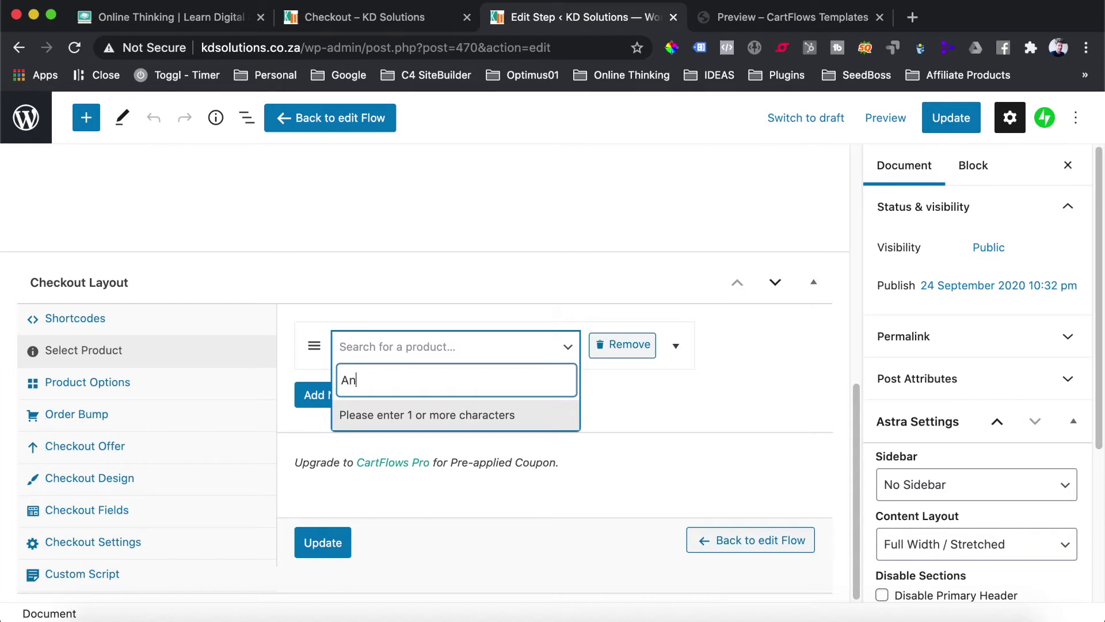
{"action": "type", "text": "ti Theft"}
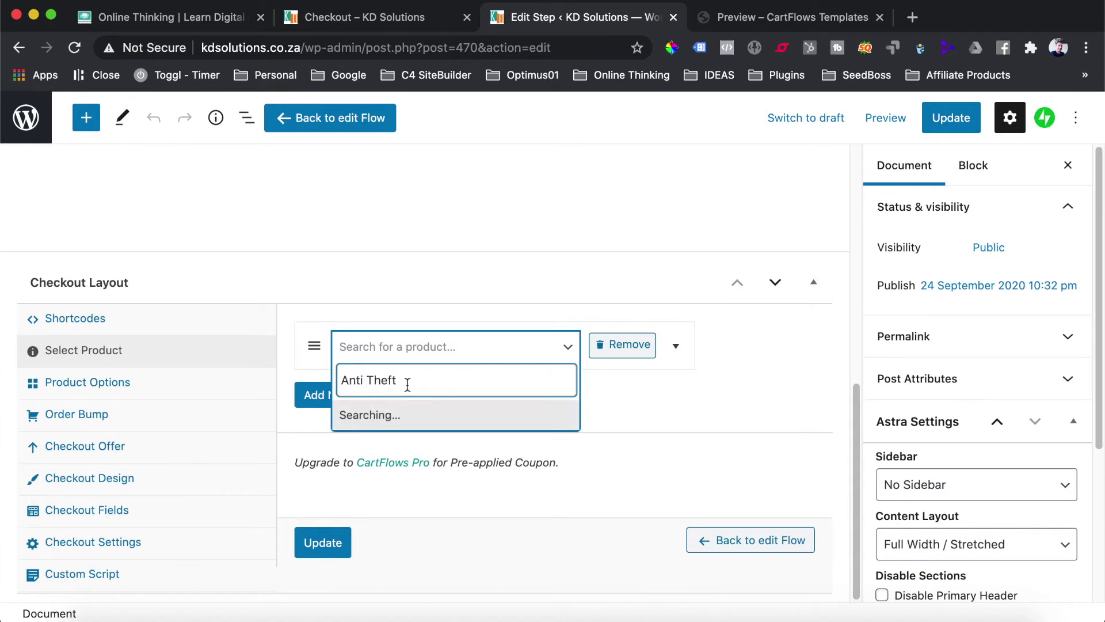
{"action": "left_click", "coordinate": [413, 417]}
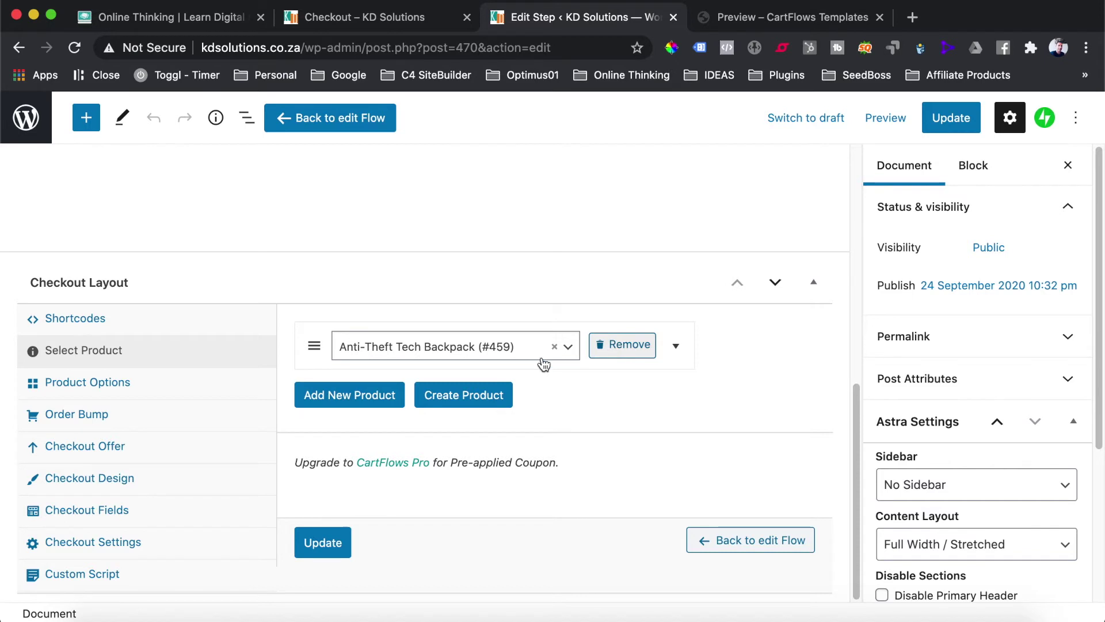
{"action": "left_click", "coordinate": [554, 346]}
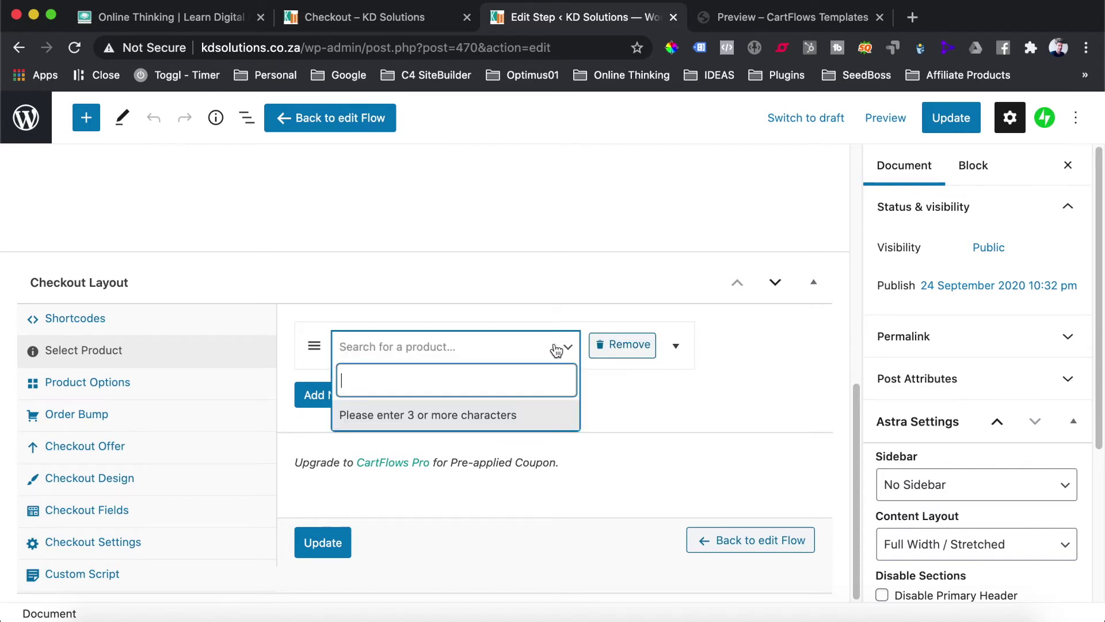
{"action": "left_click", "coordinate": [679, 406]}
Check whether the Product Options, Order Bump and Checkout Offer settings are available for the checkout step
{"action": "left_click", "coordinate": [105, 390]}
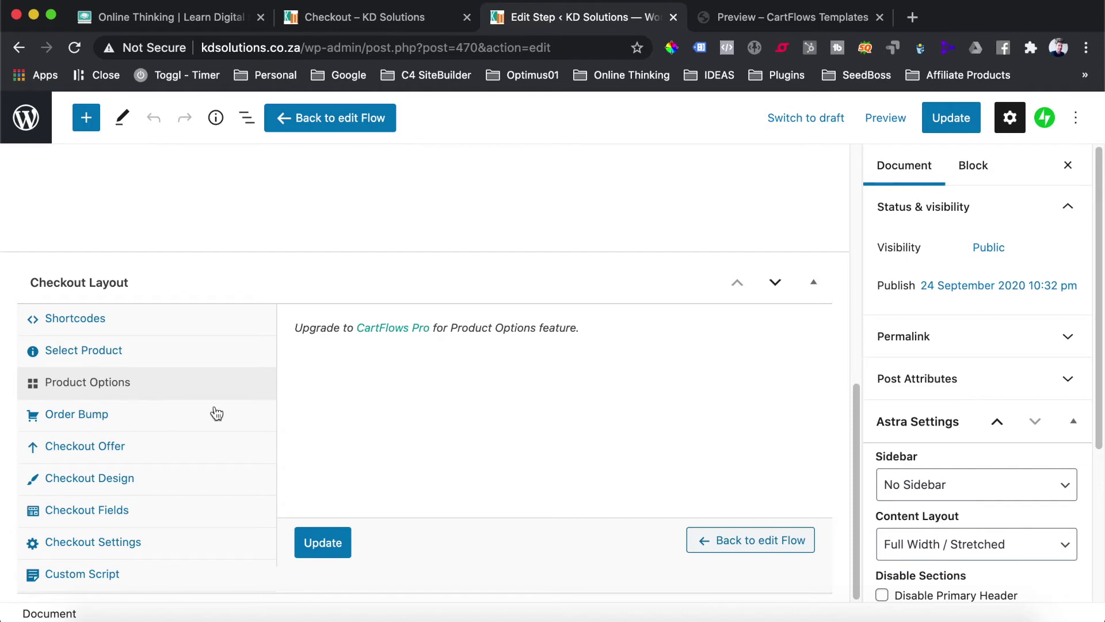
{"action": "left_click", "coordinate": [152, 425]}
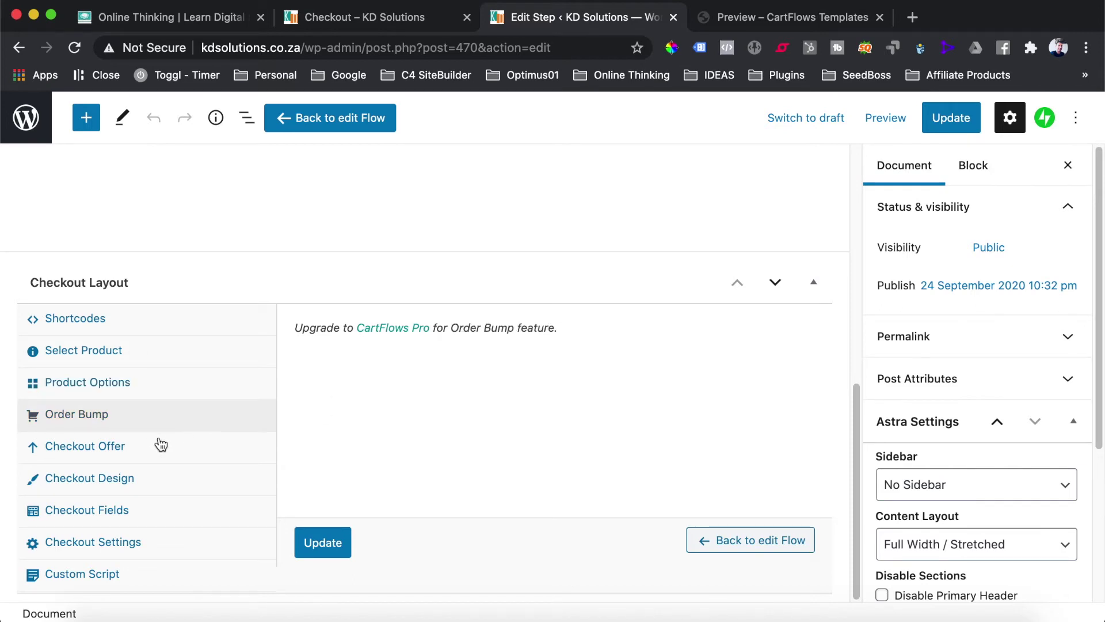
{"action": "left_click", "coordinate": [130, 455]}
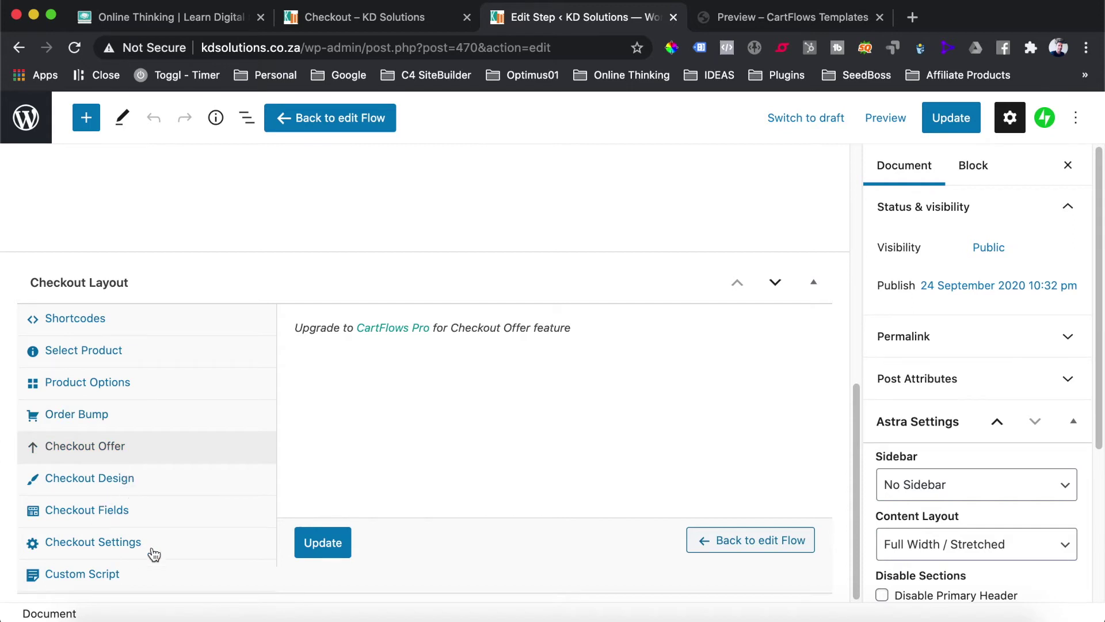
Examine the Checkout Design settings, including the checkout skin choices and the primary color picker
{"action": "left_click", "coordinate": [116, 481]}
{"action": "left_click", "coordinate": [550, 338]}
{"action": "left_click", "coordinate": [549, 338]}
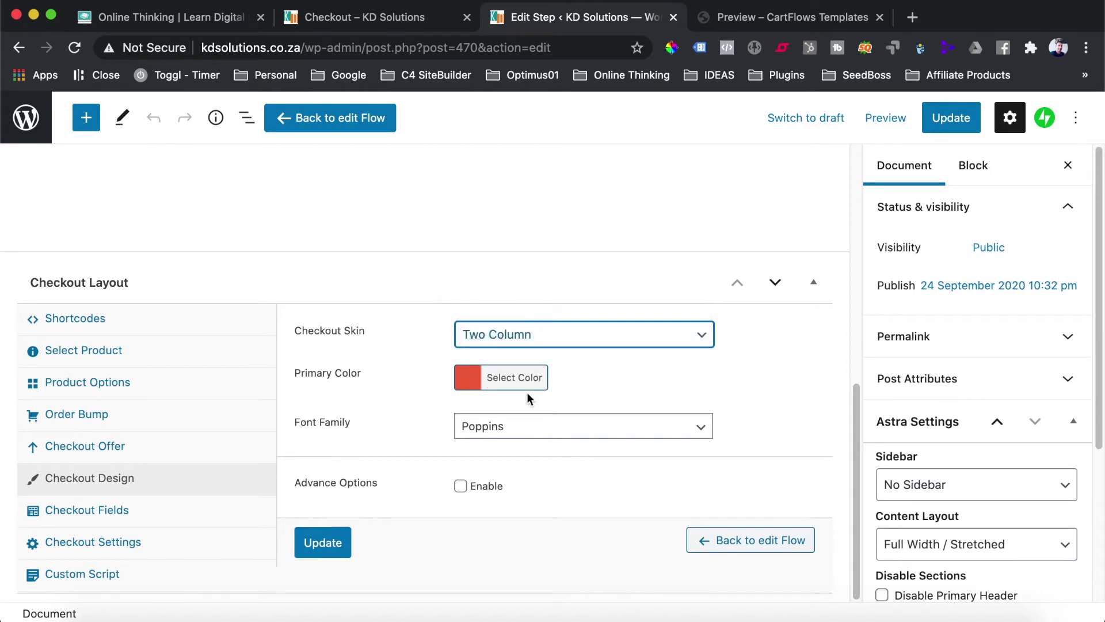
{"action": "left_click", "coordinate": [509, 379]}
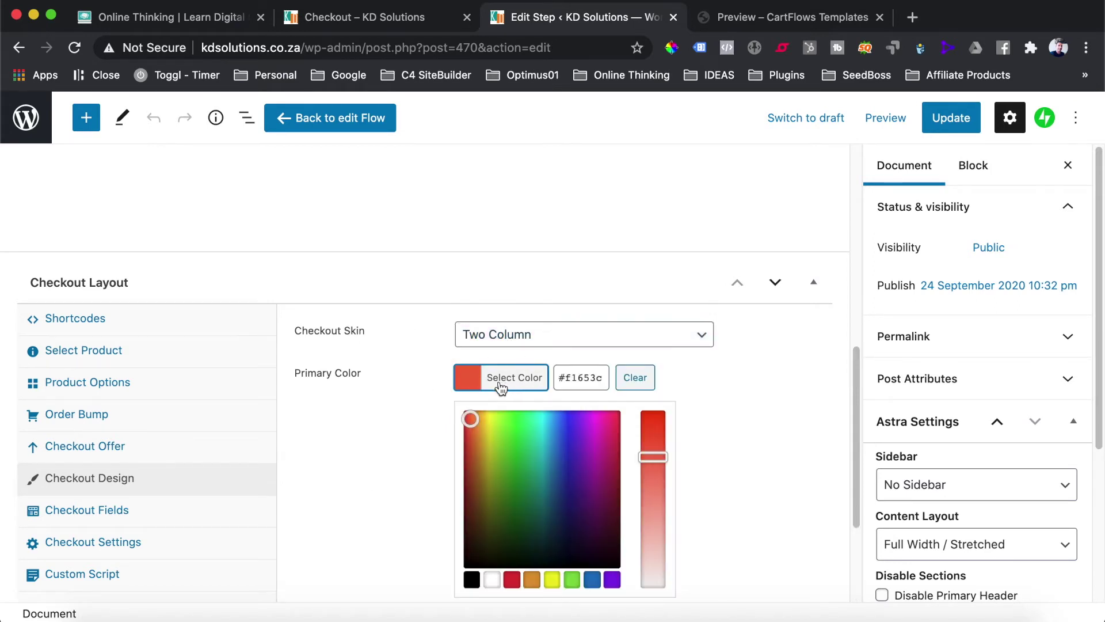
{"action": "scroll", "coordinate": [396, 402], "scroll_direction": "down", "scroll_amount": 3}
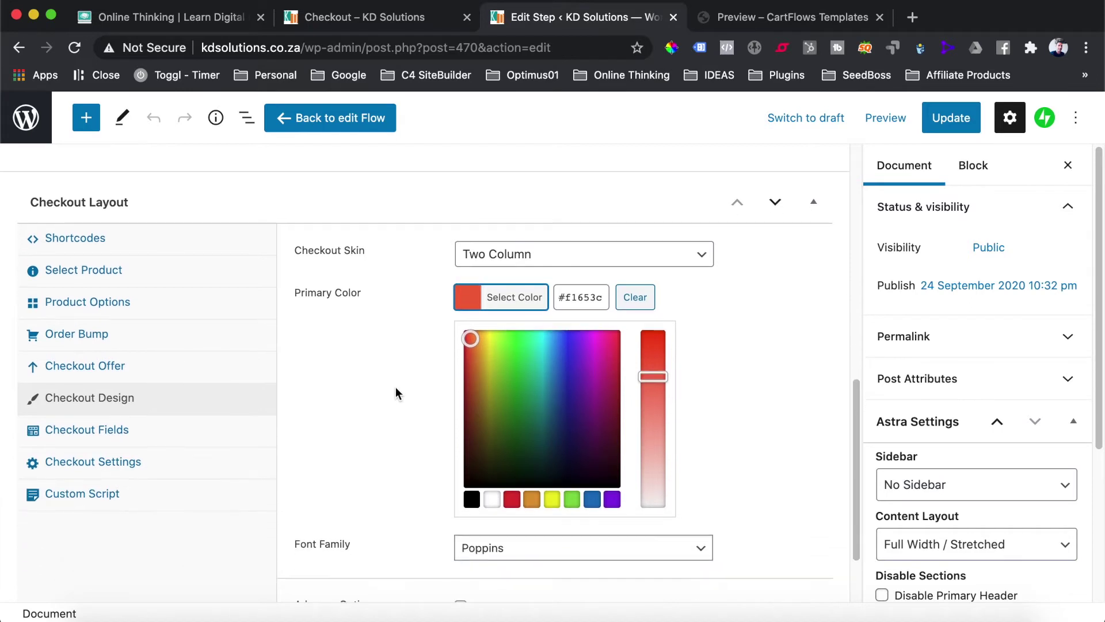
{"action": "left_click", "coordinate": [493, 293]}
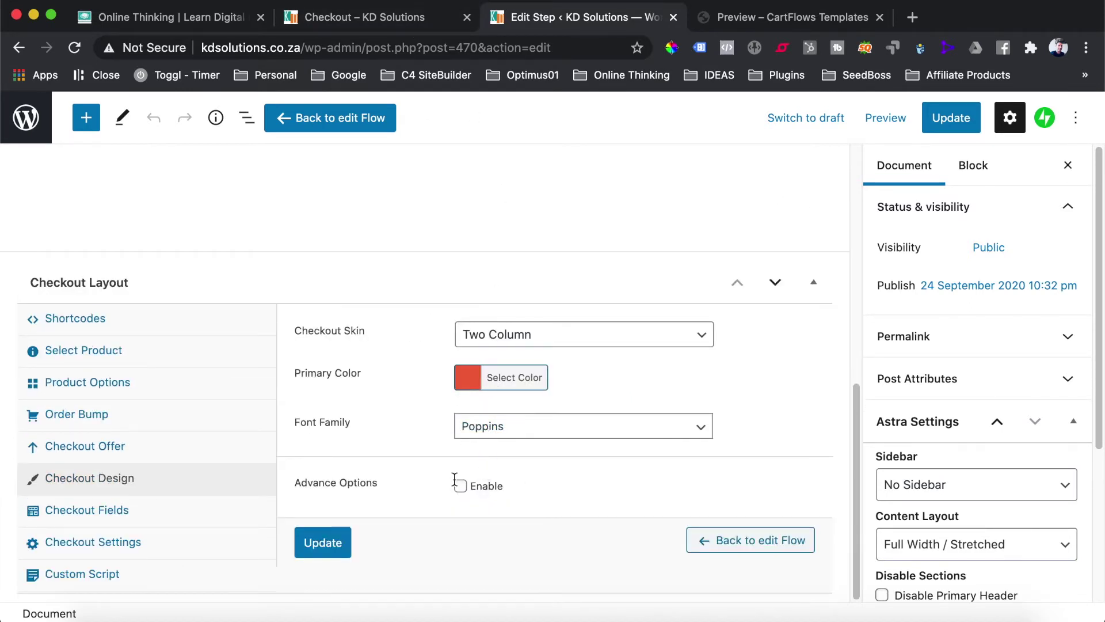
Enable the advance options of the checkout design and review the heading, input field, button and section styling settings
{"action": "left_click", "coordinate": [461, 486]}
{"action": "scroll", "coordinate": [423, 428], "scroll_direction": "down", "scroll_amount": 10}
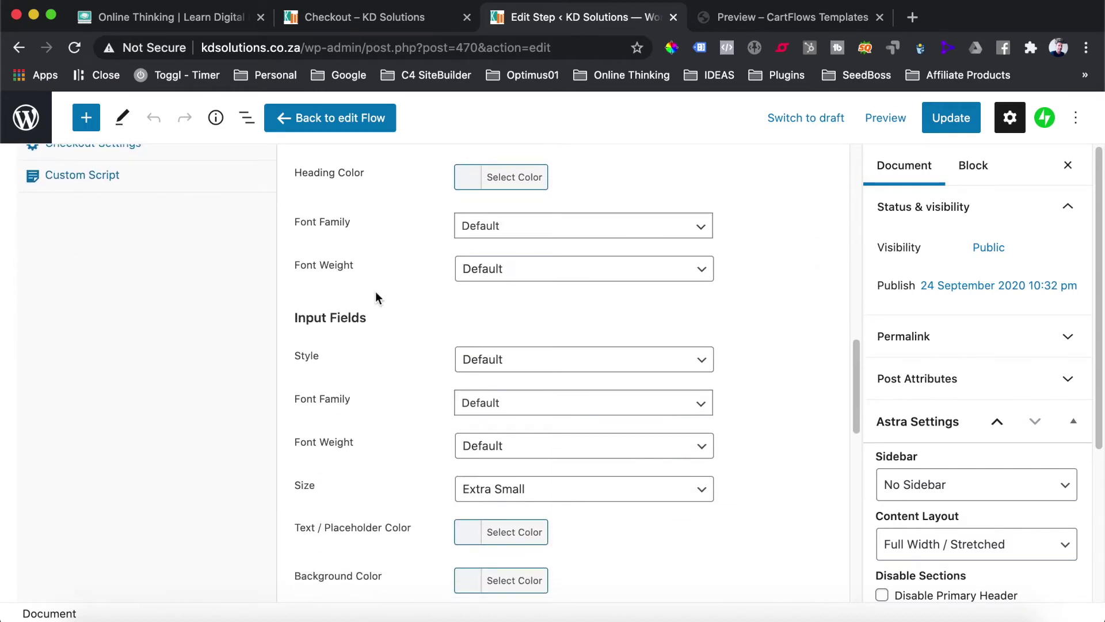
{"action": "scroll", "coordinate": [372, 233], "scroll_direction": "down", "scroll_amount": 5}
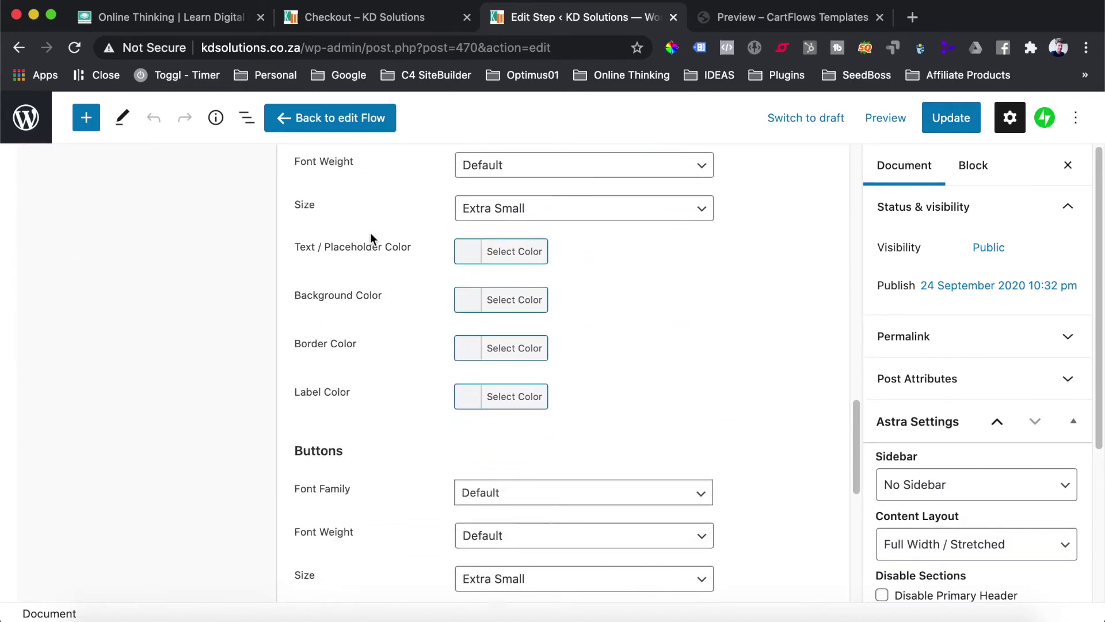
{"action": "scroll", "coordinate": [371, 238], "scroll_direction": "down", "scroll_amount": 9}
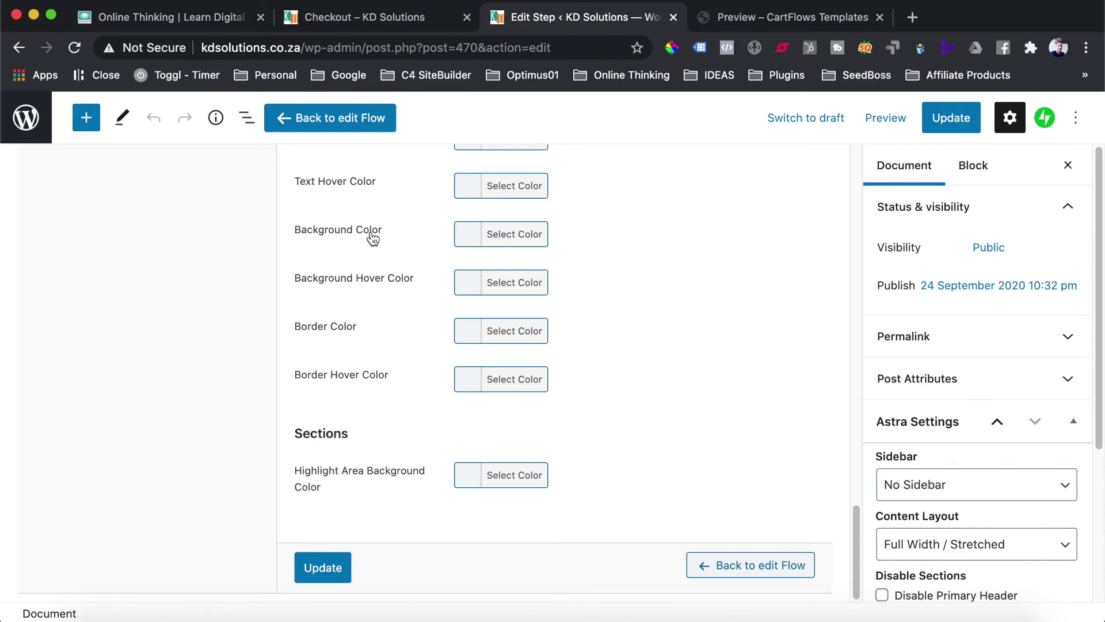
{"action": "scroll", "coordinate": [400, 406], "scroll_direction": "up", "scroll_amount": 20}
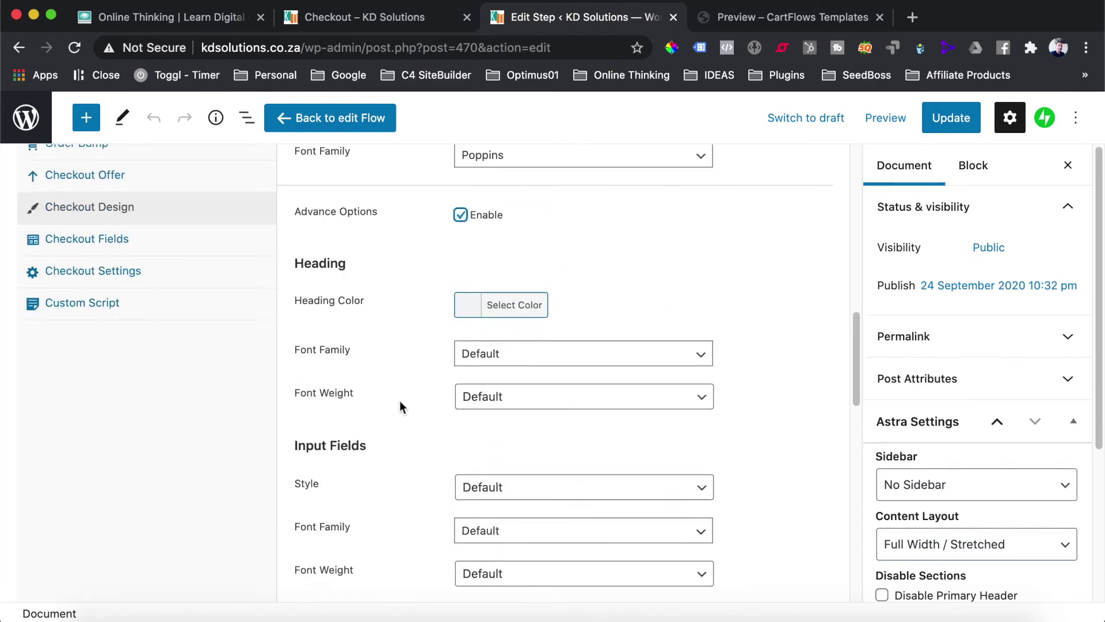
Set the primary color of the checkout design to a golden mustard shade
{"action": "scroll", "coordinate": [400, 407], "scroll_direction": "up", "scroll_amount": 3}
{"action": "left_click", "coordinate": [520, 443]}
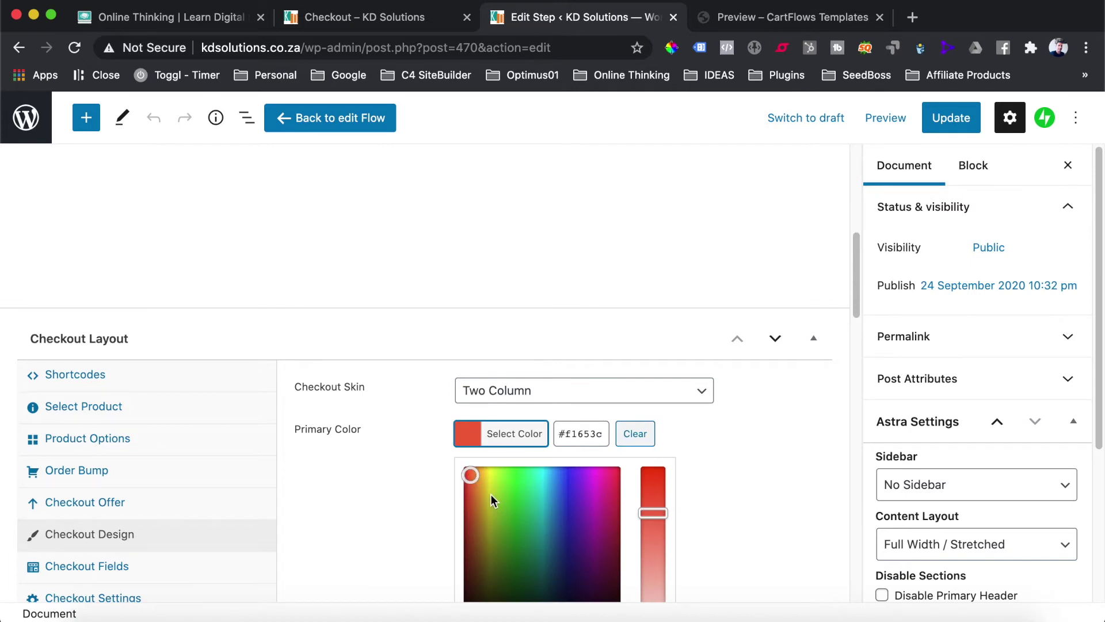
{"action": "left_click_drag", "start_coordinate": [492, 494], "coordinate": [484, 490]}
{"action": "left_click", "coordinate": [373, 480]}
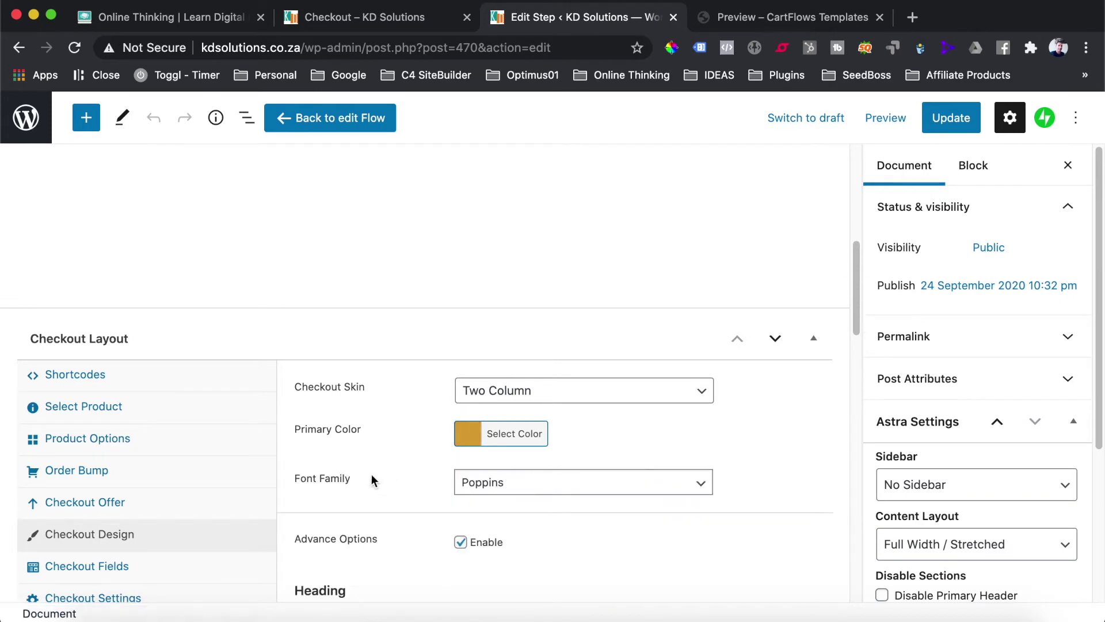
Check the Checkout Fields settings, then set the Place Order Button Text to Checkout Now and update the step
{"action": "scroll", "coordinate": [374, 469], "scroll_direction": "down", "scroll_amount": 5}
{"action": "left_click", "coordinate": [118, 375]}
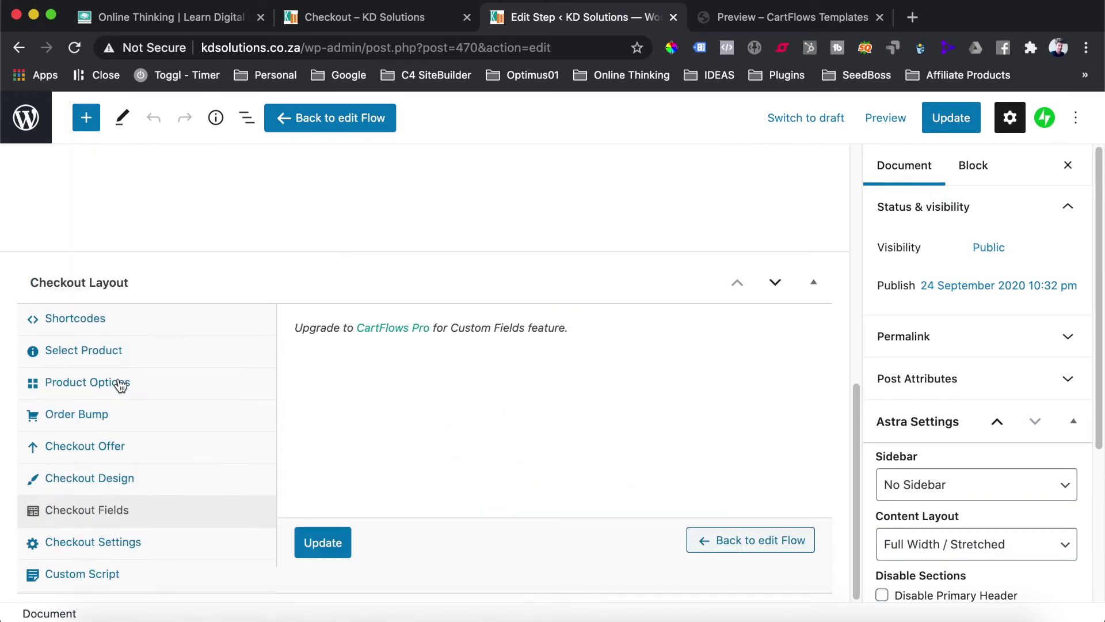
{"action": "left_click", "coordinate": [105, 544]}
{"action": "left_click", "coordinate": [566, 346]}
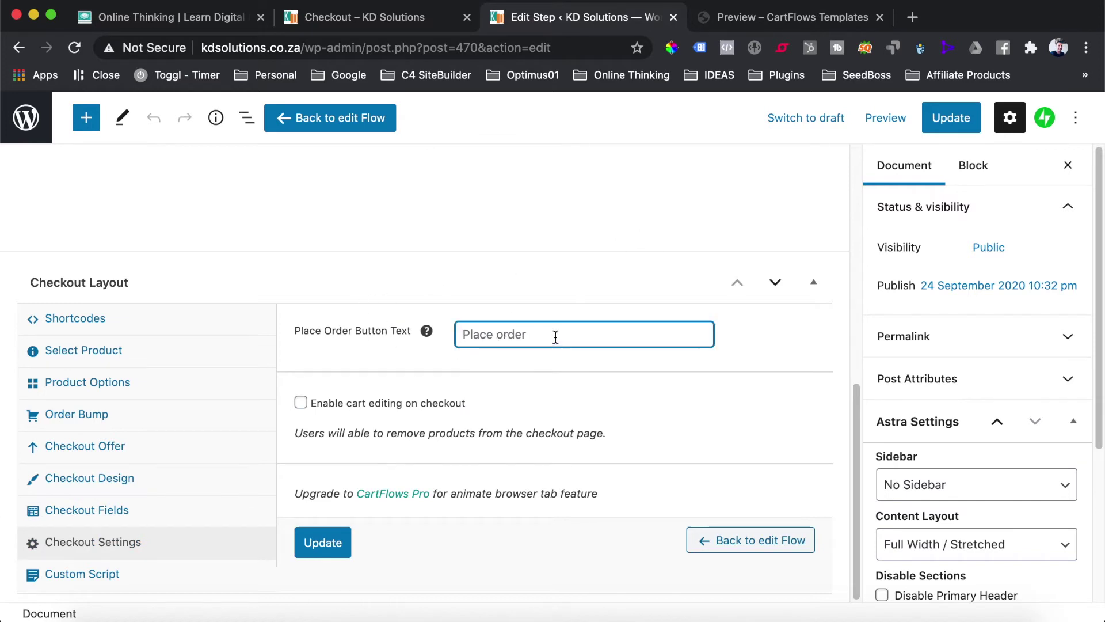
{"action": "type", "text": "Buy"}
{"action": "key", "text": "BackSpace"}
{"action": "key", "text": "BackSpace"}
{"action": "type", "text": "Checkout Now"}
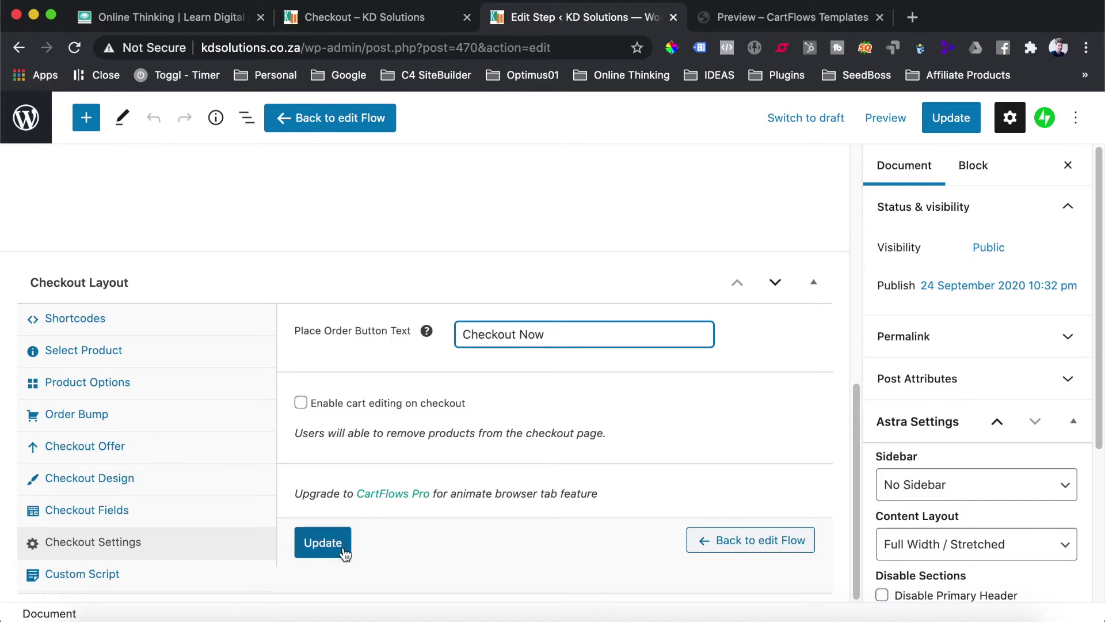
Open the checkout page in Beaver Builder to inspect its checkout form section, then return to the step editor
{"action": "scroll", "coordinate": [568, 447], "scroll_direction": "up", "scroll_amount": 15}
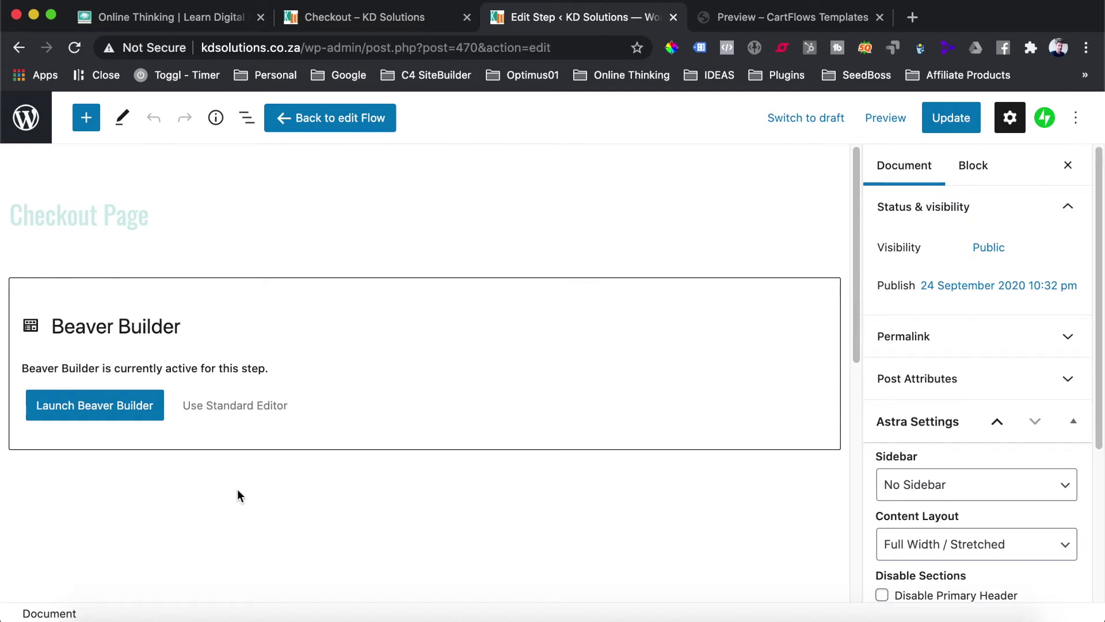
{"action": "left_click", "coordinate": [131, 419]}
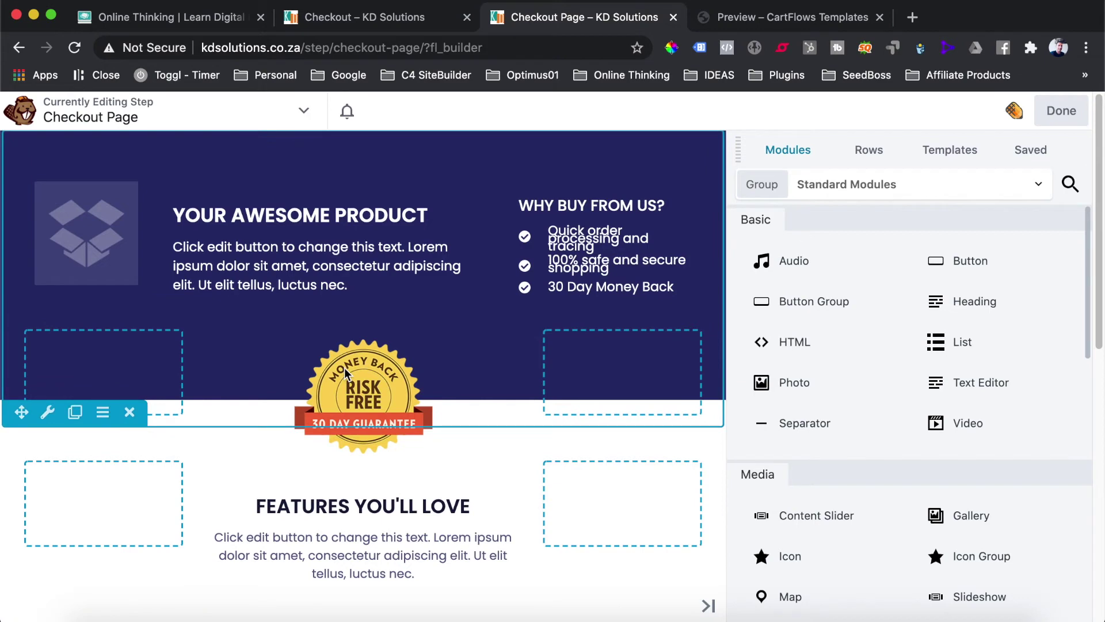
{"action": "scroll", "coordinate": [346, 373], "scroll_direction": "down", "scroll_amount": 5}
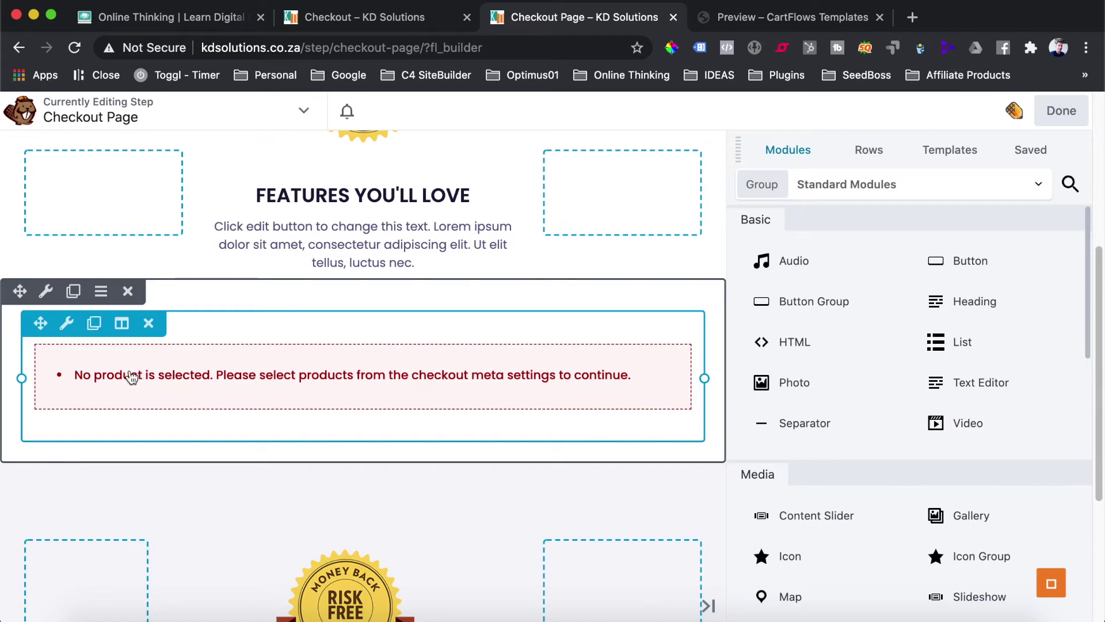
{"action": "left_click", "coordinate": [1061, 111]}
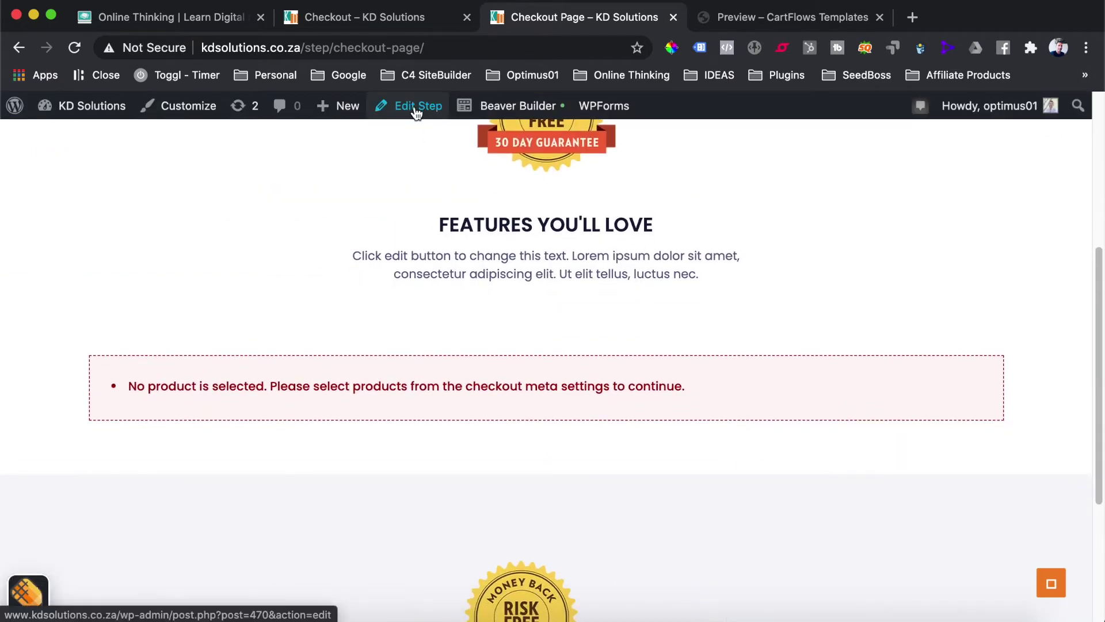
{"action": "left_click", "coordinate": [411, 111]}
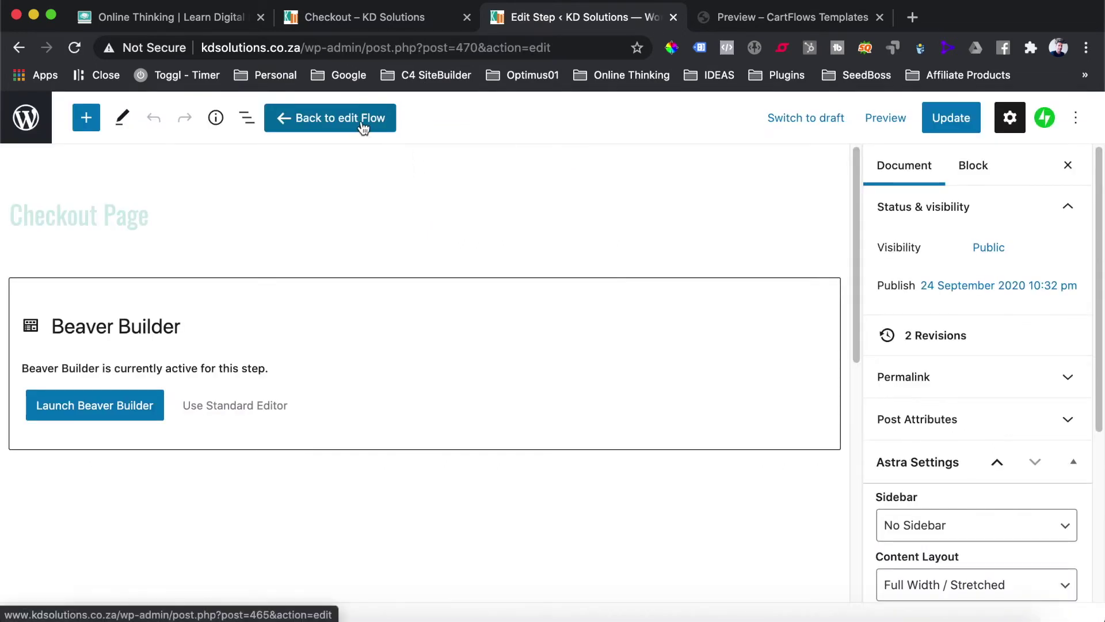
Go back to the Global Checkout flow, enable Test Mode and update the flow
{"action": "left_click", "coordinate": [344, 119]}
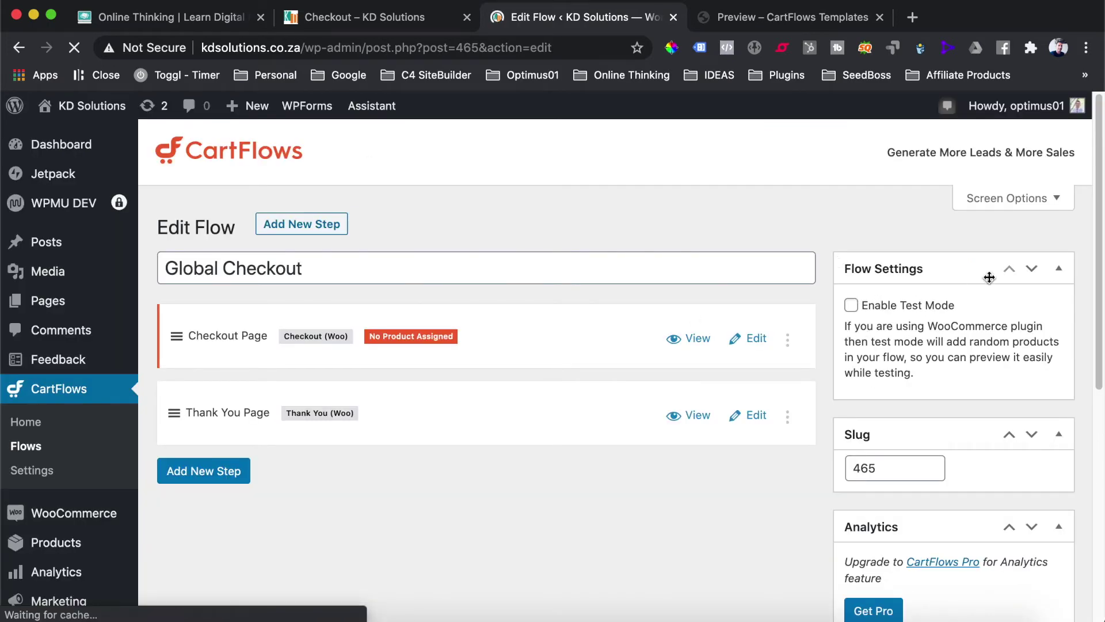
{"action": "left_click", "coordinate": [851, 307]}
{"action": "scroll", "coordinate": [913, 300], "scroll_direction": "down", "scroll_amount": 10}
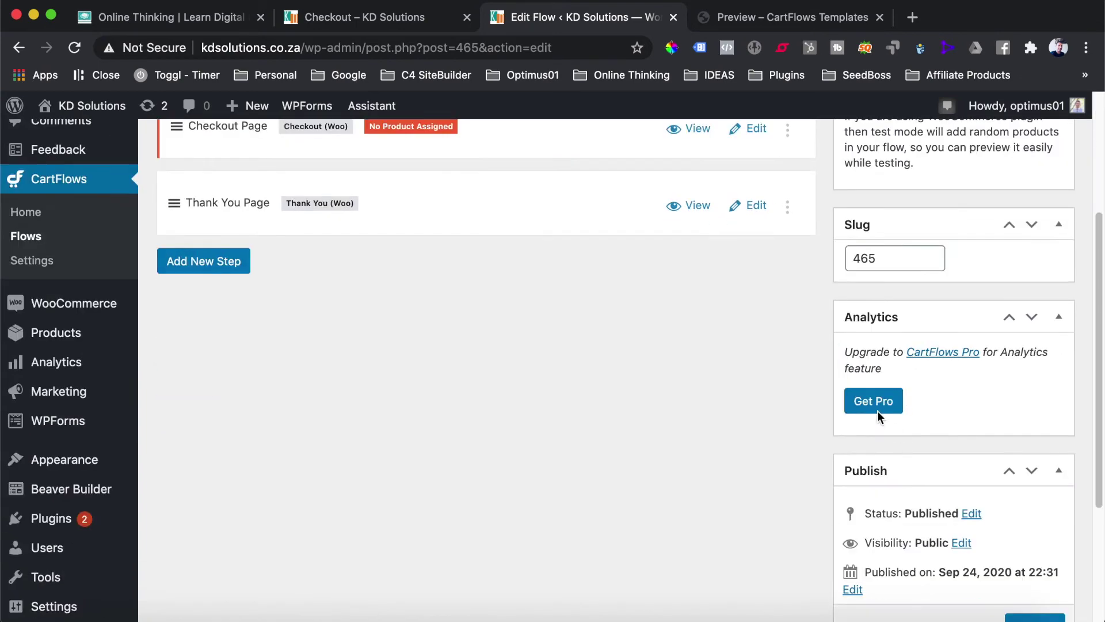
{"action": "left_click", "coordinate": [1033, 432]}
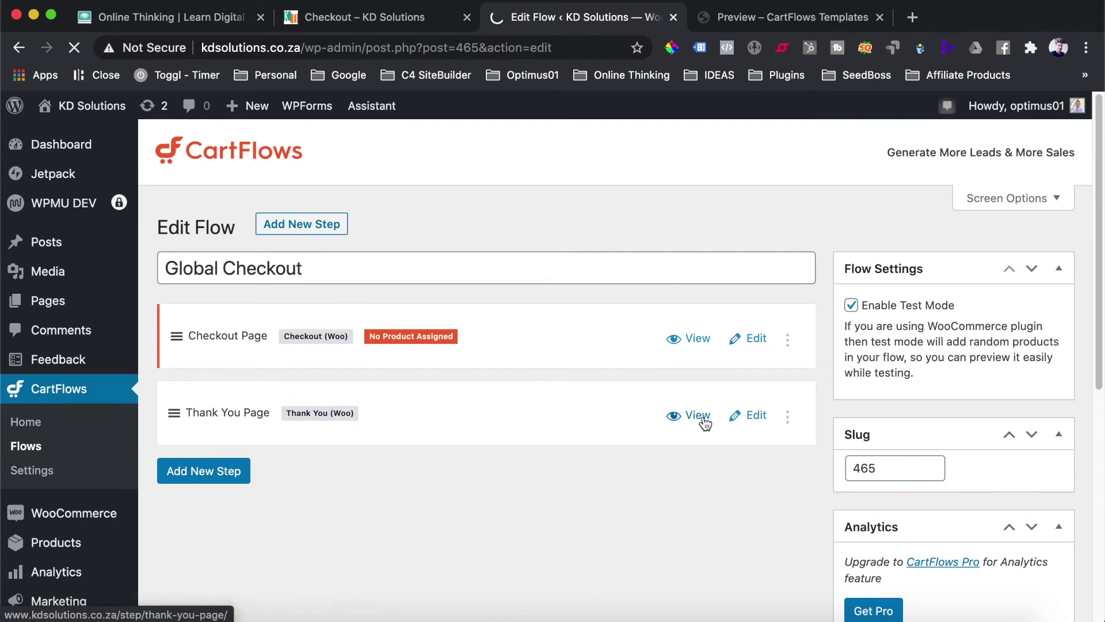
{"action": "left_click", "coordinate": [698, 415]}
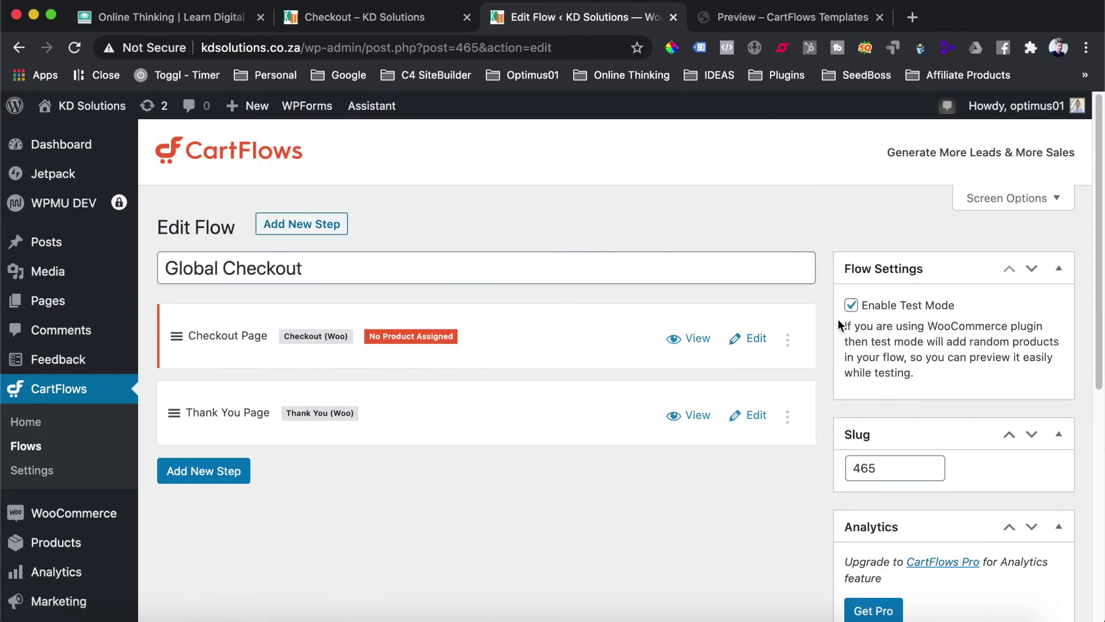
Open the checkout page in Beaver Builder and examine the billing details, order summary, coupon, checkout button and guarantee sections
{"action": "left_click", "coordinate": [757, 343]}
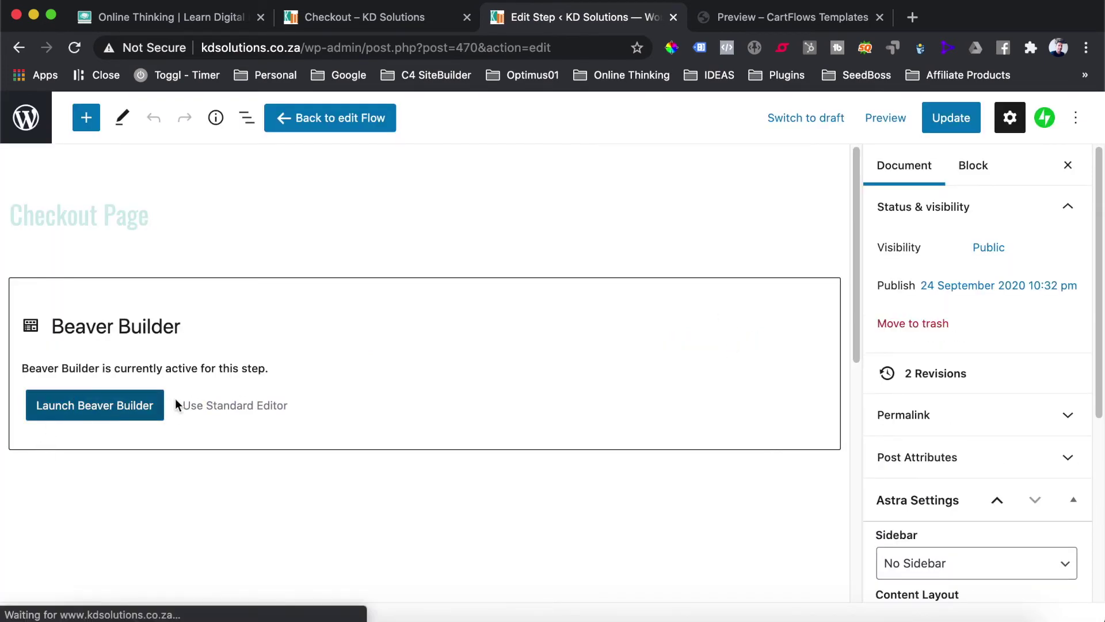
{"action": "left_click", "coordinate": [162, 404]}
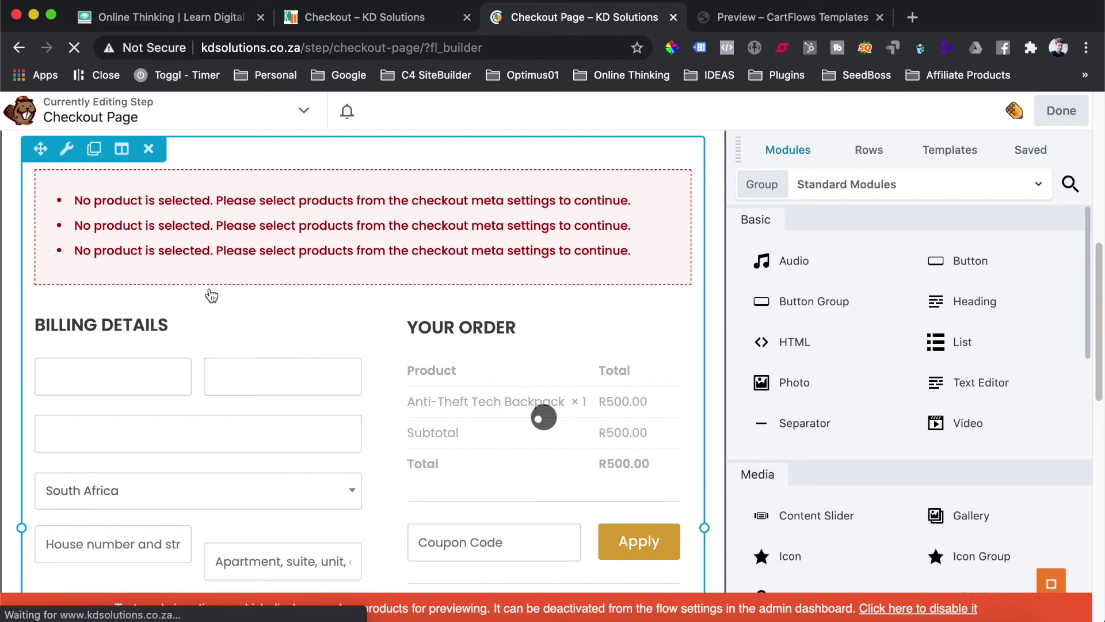
{"action": "scroll", "coordinate": [575, 456], "scroll_direction": "down", "scroll_amount": 3}
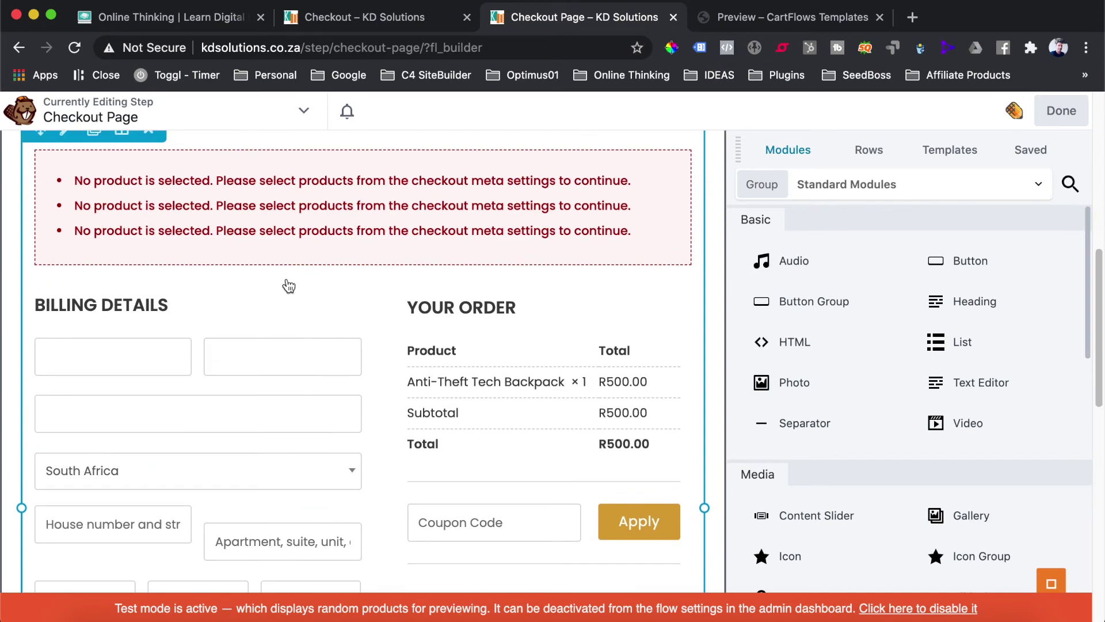
{"action": "scroll", "coordinate": [459, 424], "scroll_direction": "down", "scroll_amount": 3}
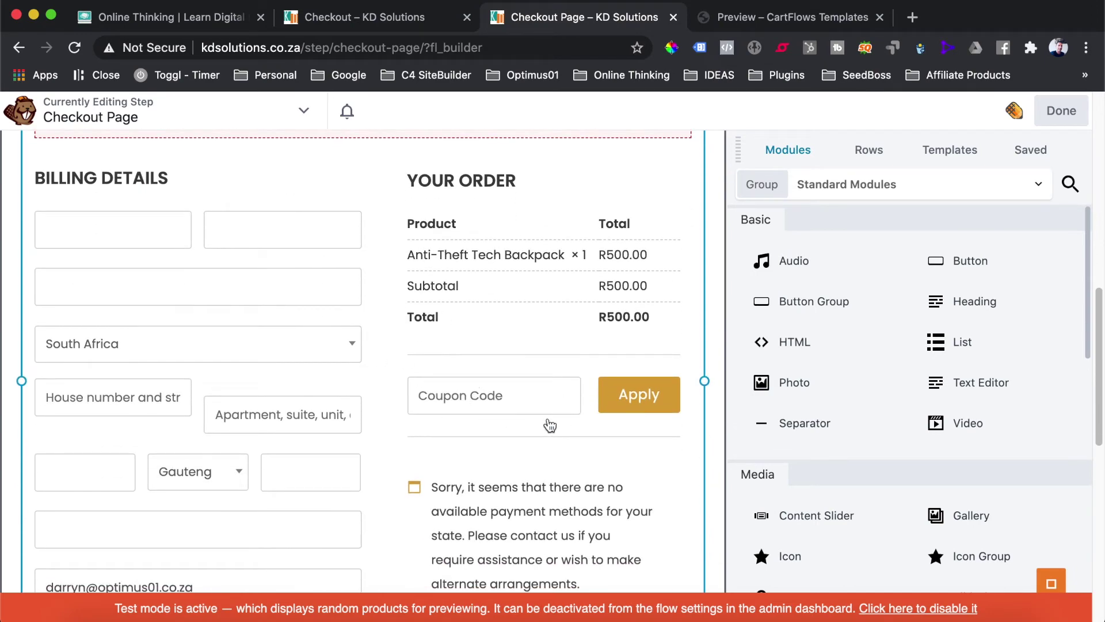
{"action": "scroll", "coordinate": [529, 385], "scroll_direction": "down", "scroll_amount": 4}
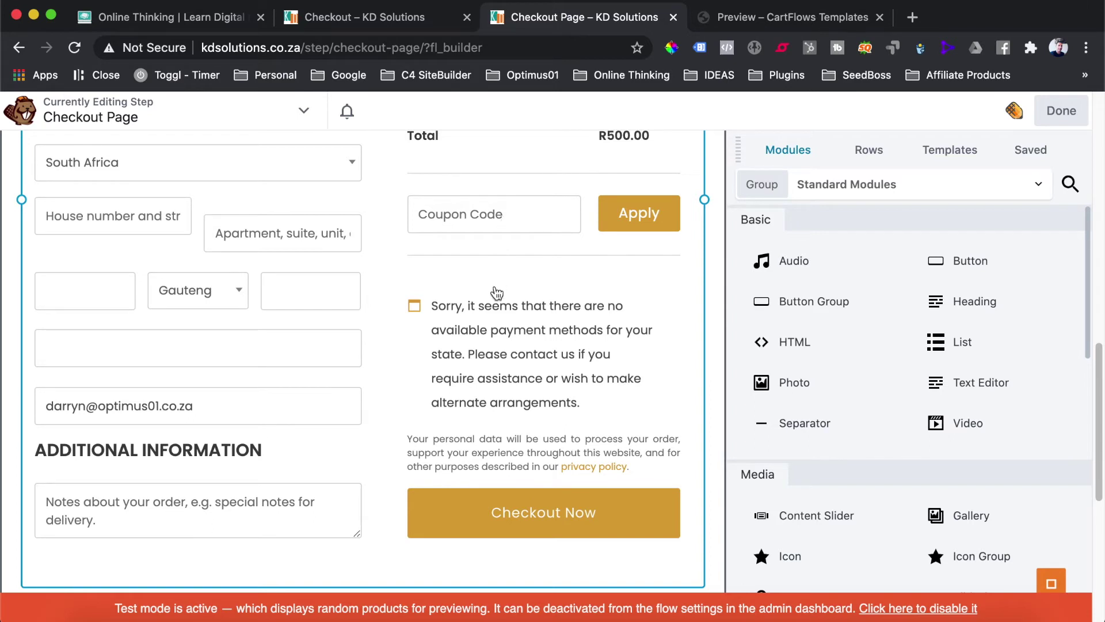
{"action": "scroll", "coordinate": [497, 294], "scroll_direction": "down", "scroll_amount": 2}
{"action": "scroll", "coordinate": [494, 292], "scroll_direction": "up", "scroll_amount": 5}
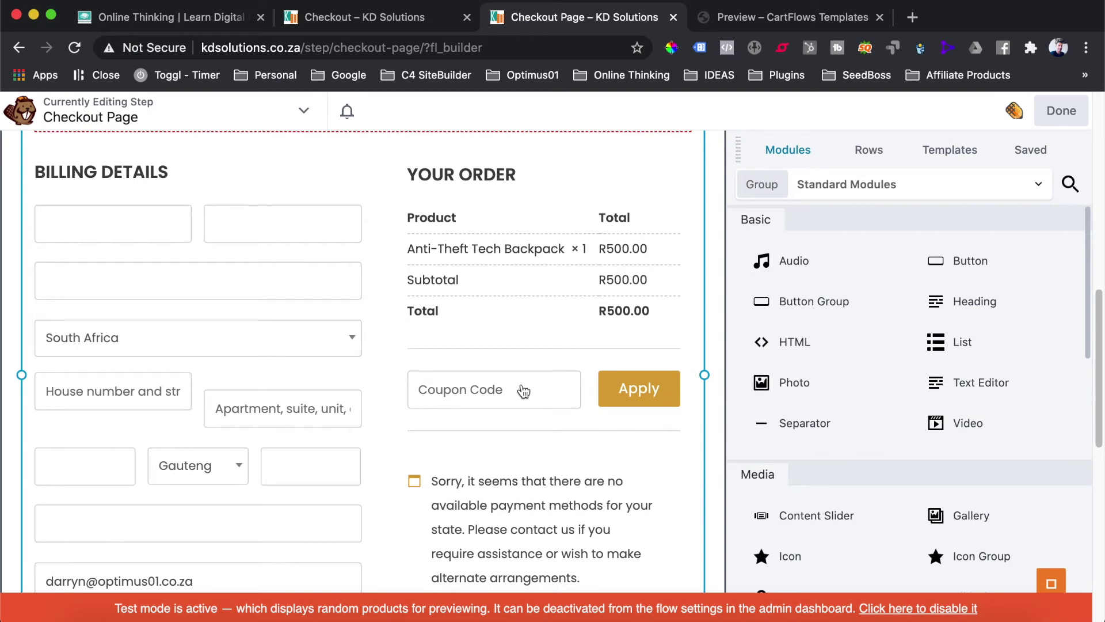
{"action": "scroll", "coordinate": [524, 391], "scroll_direction": "down", "scroll_amount": 4}
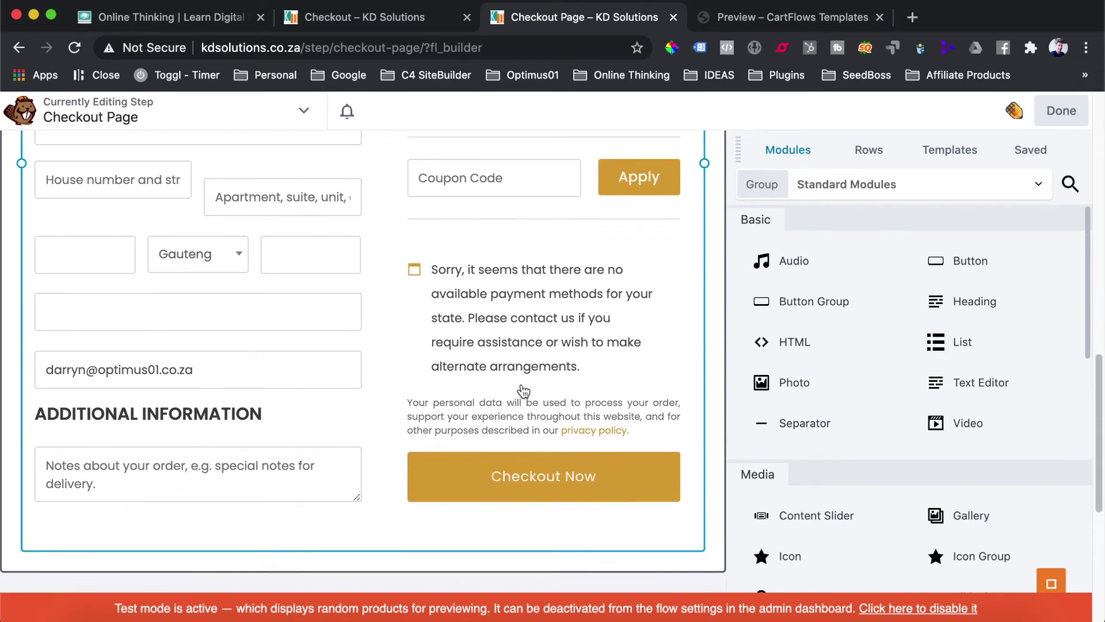
{"action": "scroll", "coordinate": [524, 391], "scroll_direction": "down", "scroll_amount": 6}
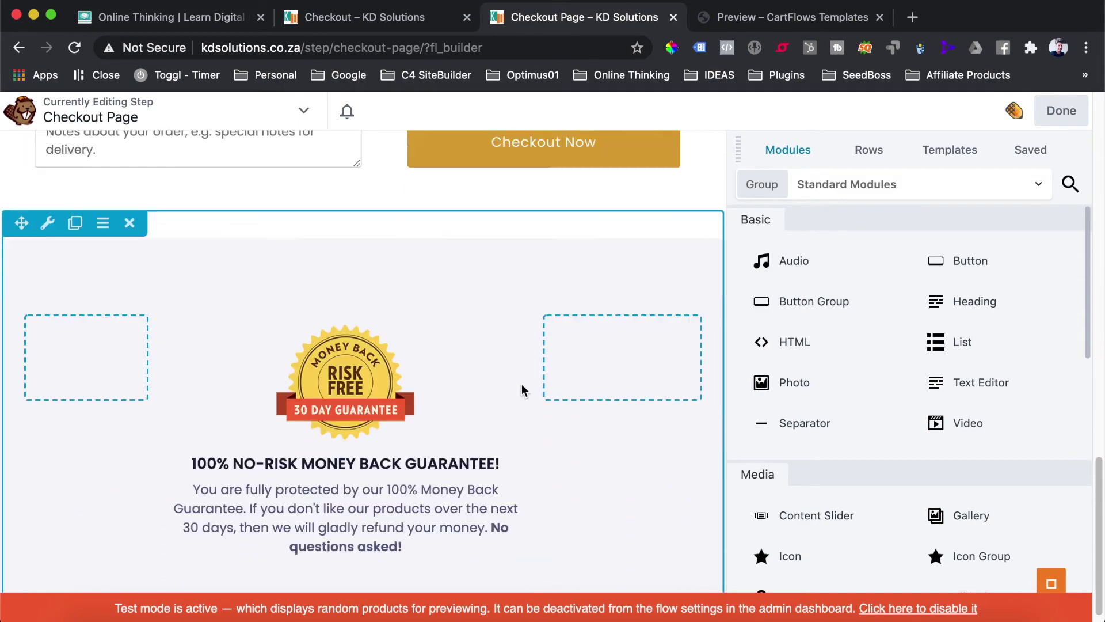
{"action": "scroll", "coordinate": [524, 391], "scroll_direction": "up", "scroll_amount": 15}
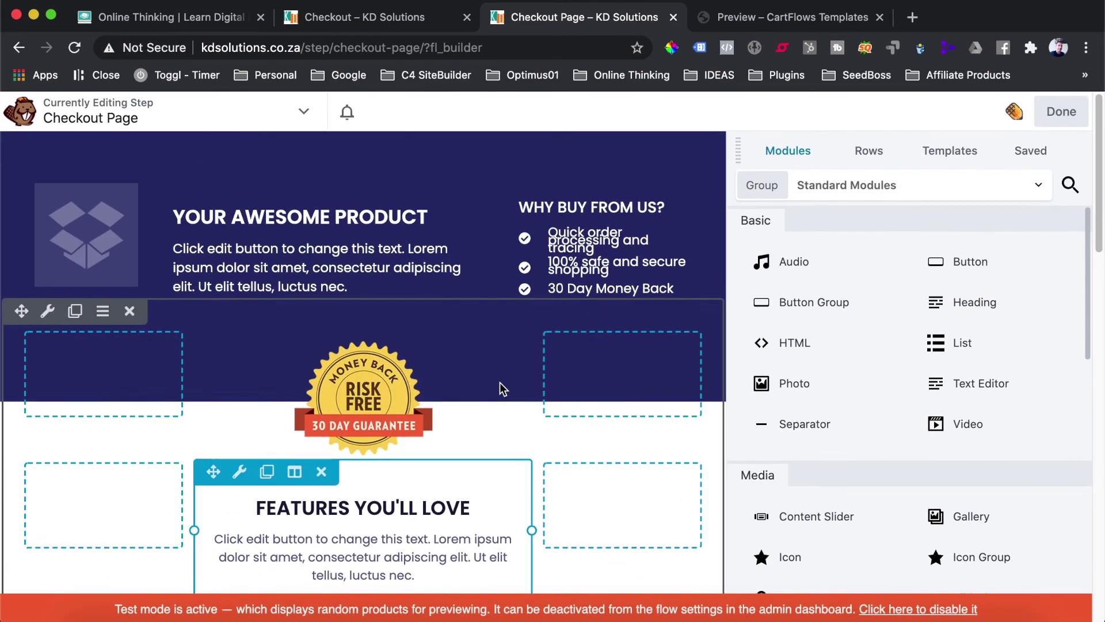
{"action": "scroll", "coordinate": [264, 420], "scroll_direction": "down", "scroll_amount": 7}
Set the background color of the checkout page's header row to orange #ff9a5b
{"action": "scroll", "coordinate": [296, 403], "scroll_direction": "up", "scroll_amount": 7}
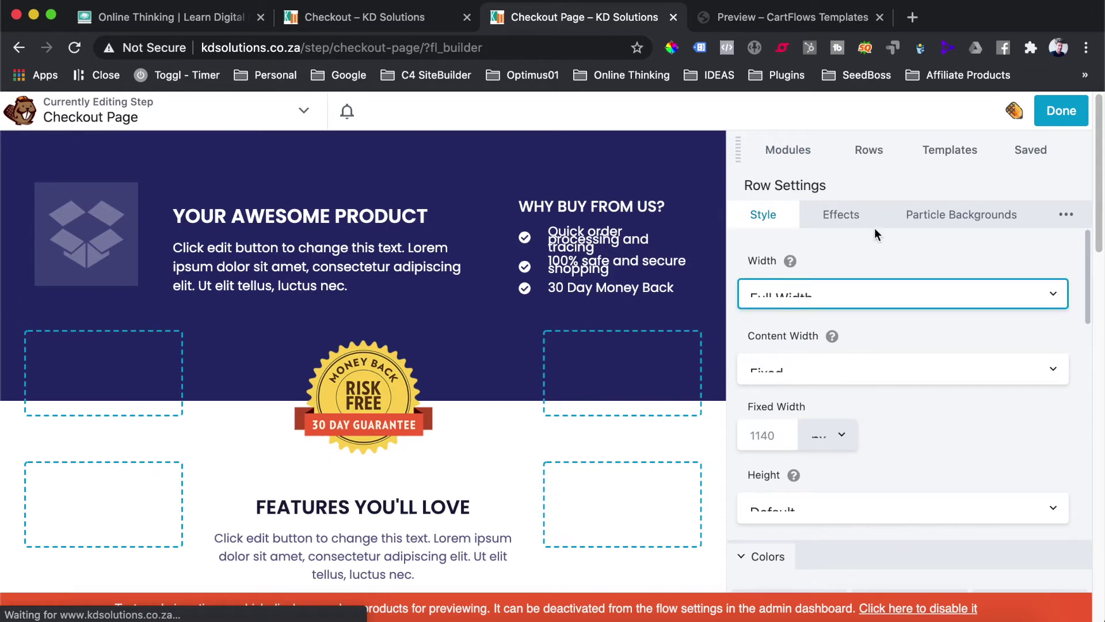
{"action": "scroll", "coordinate": [920, 394], "scroll_direction": "down", "scroll_amount": 7}
{"action": "scroll", "coordinate": [900, 362], "scroll_direction": "down", "scroll_amount": 4}
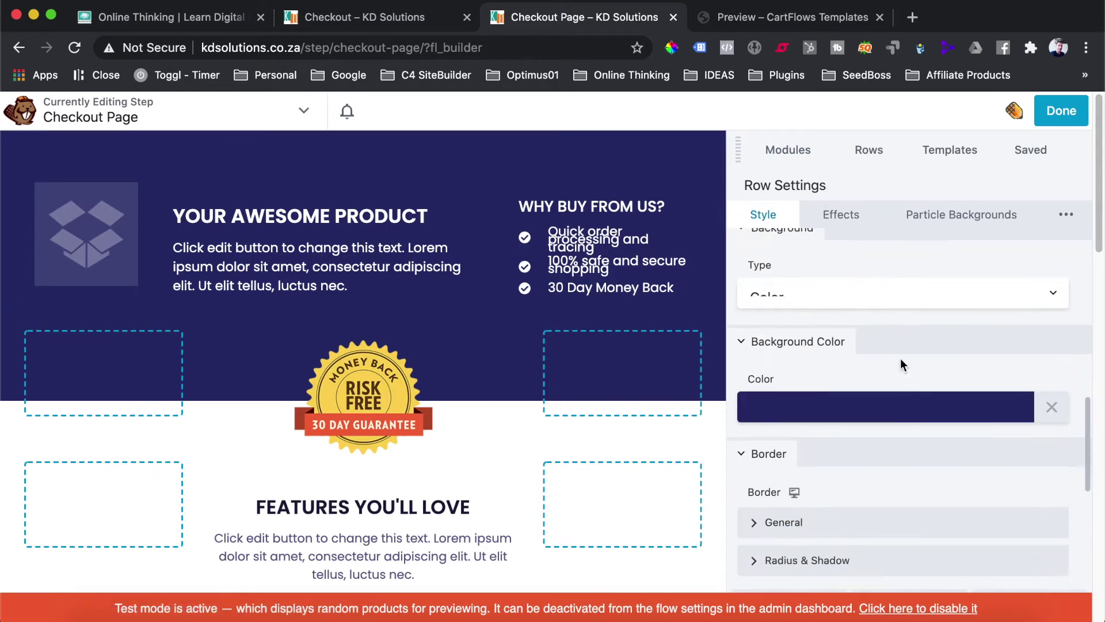
{"action": "left_click", "coordinate": [848, 401]}
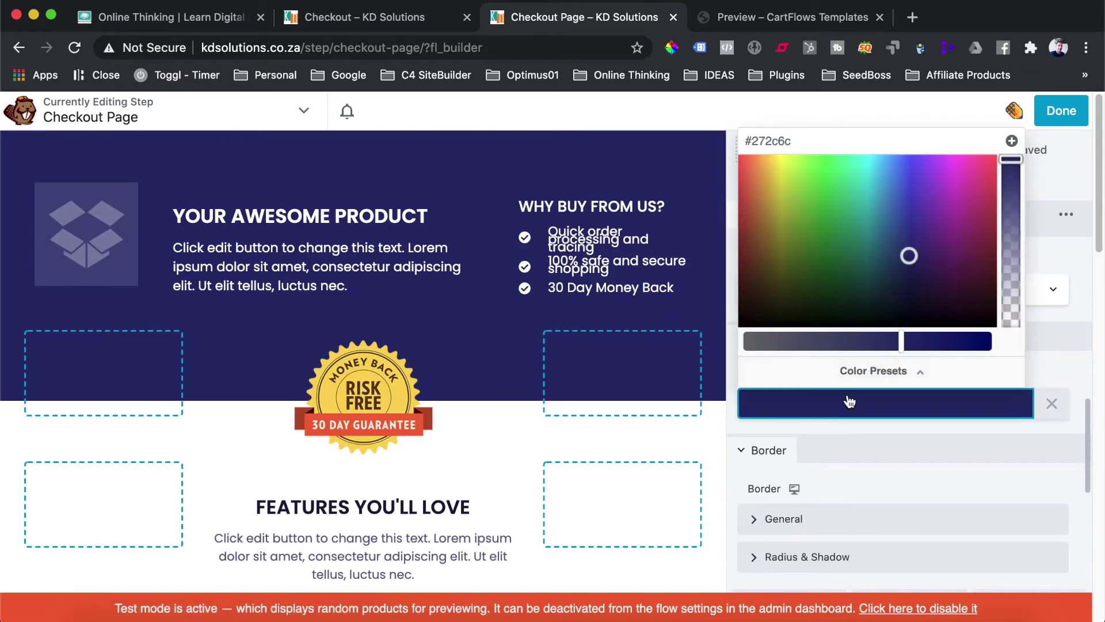
{"action": "left_click", "coordinate": [874, 370]}
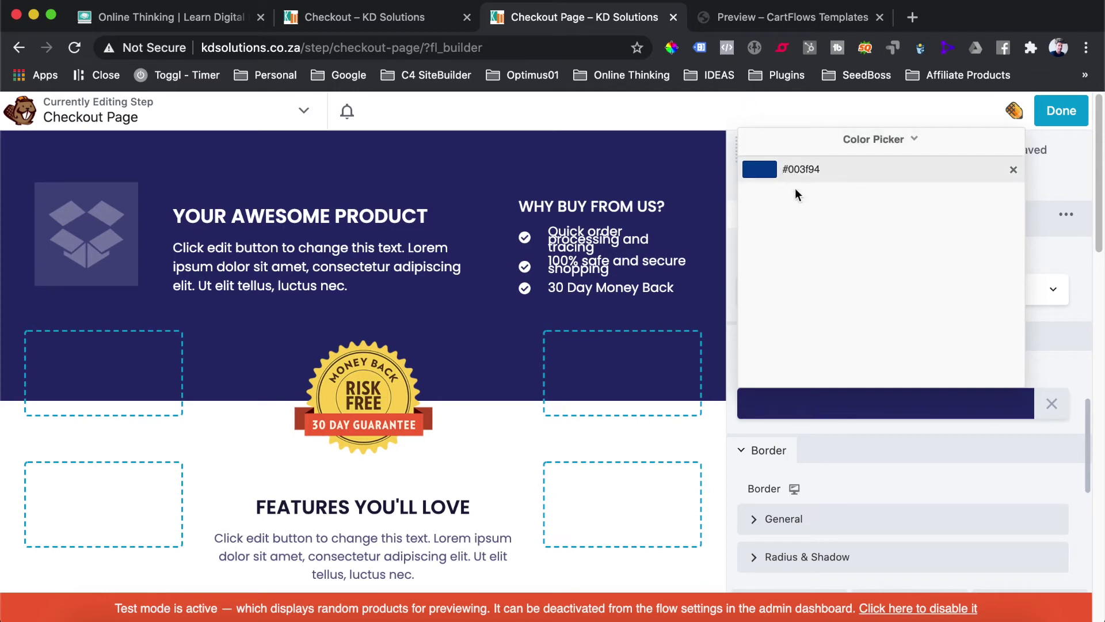
{"action": "left_click", "coordinate": [880, 139]}
{"action": "left_click", "coordinate": [836, 207]}
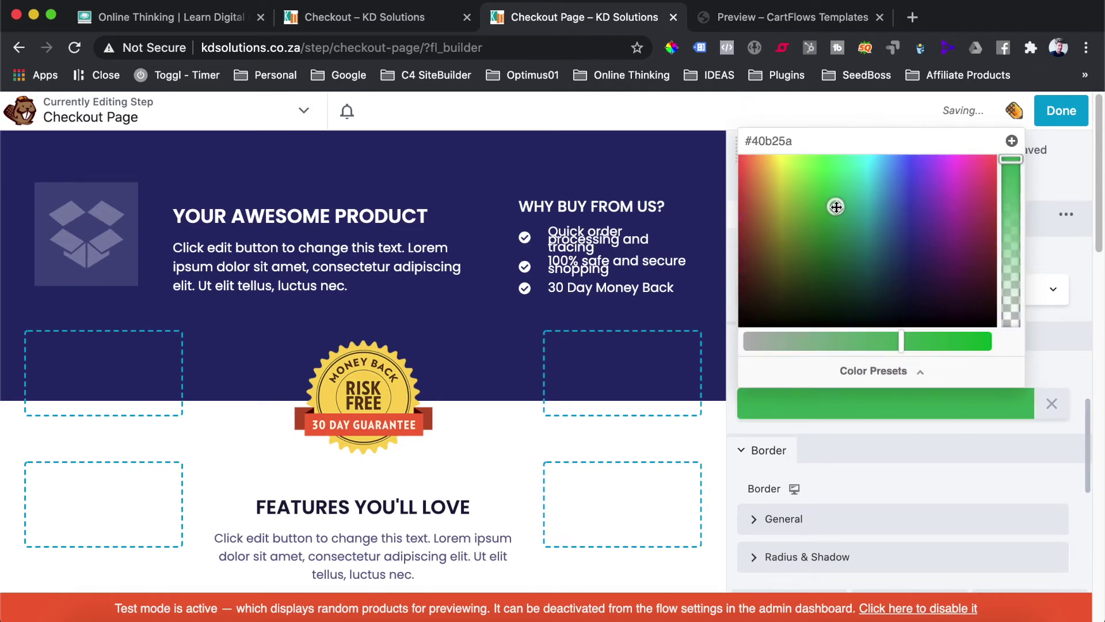
{"action": "left_click_drag", "start_coordinate": [834, 205], "coordinate": [755, 156]}
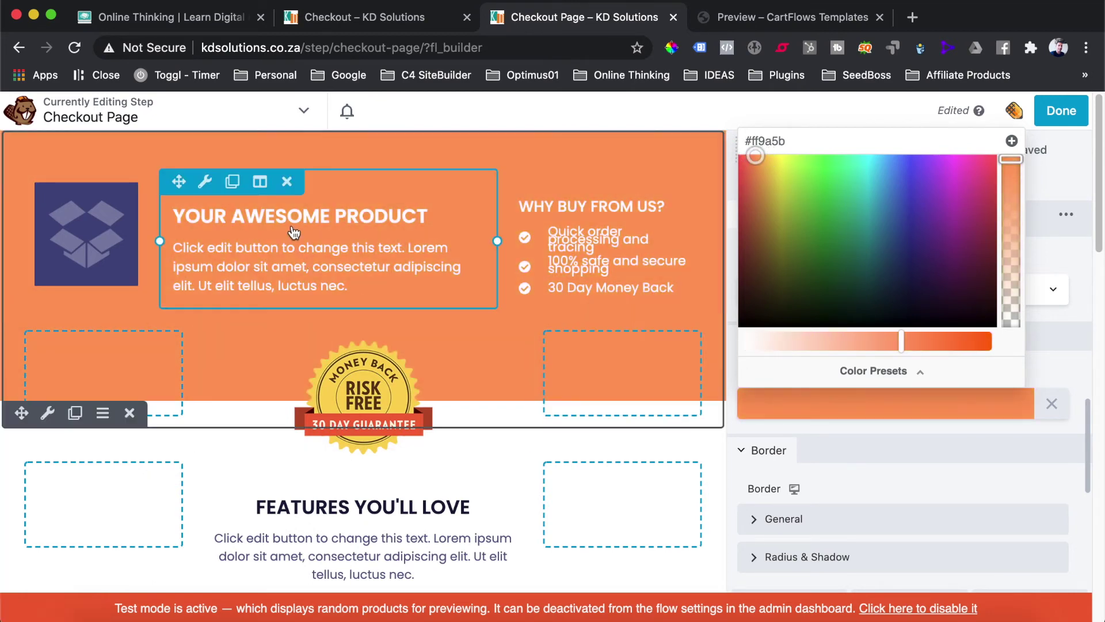
Open the settings of the Your Awesome Product heading and review the rest of the checkout page layout
{"action": "left_click", "coordinate": [194, 186]}
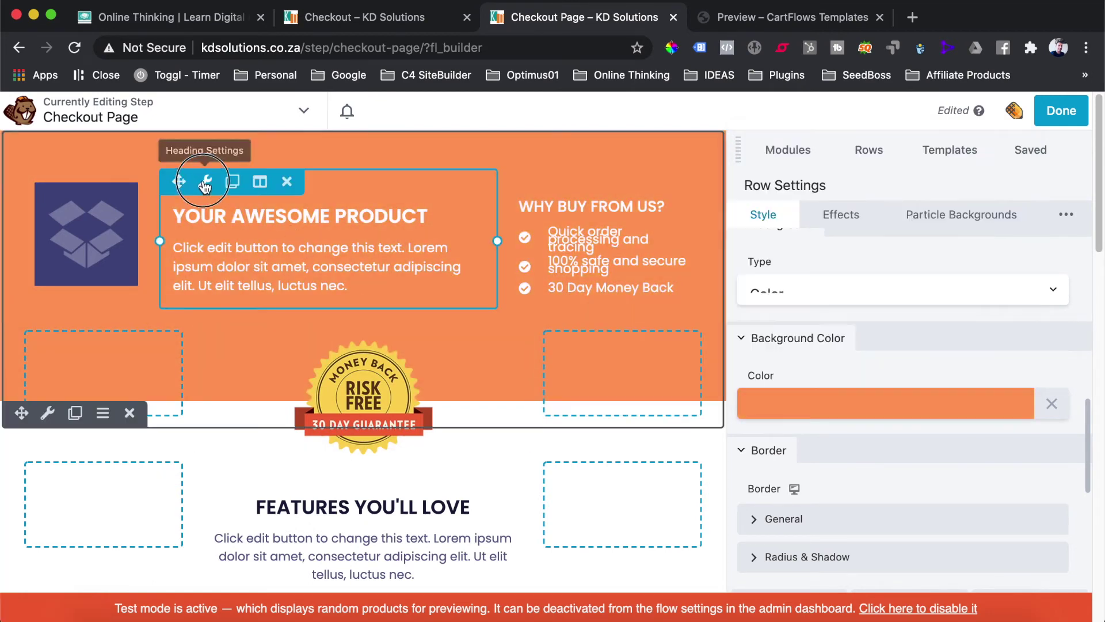
{"action": "left_click", "coordinate": [305, 286]}
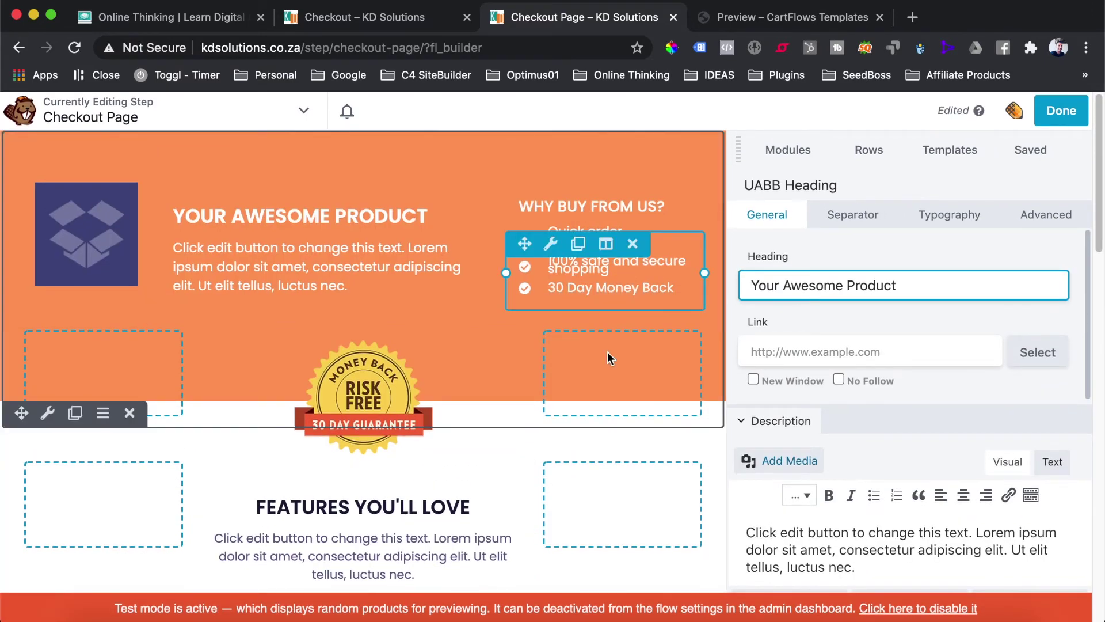
{"action": "scroll", "coordinate": [587, 310], "scroll_direction": "down", "scroll_amount": 5}
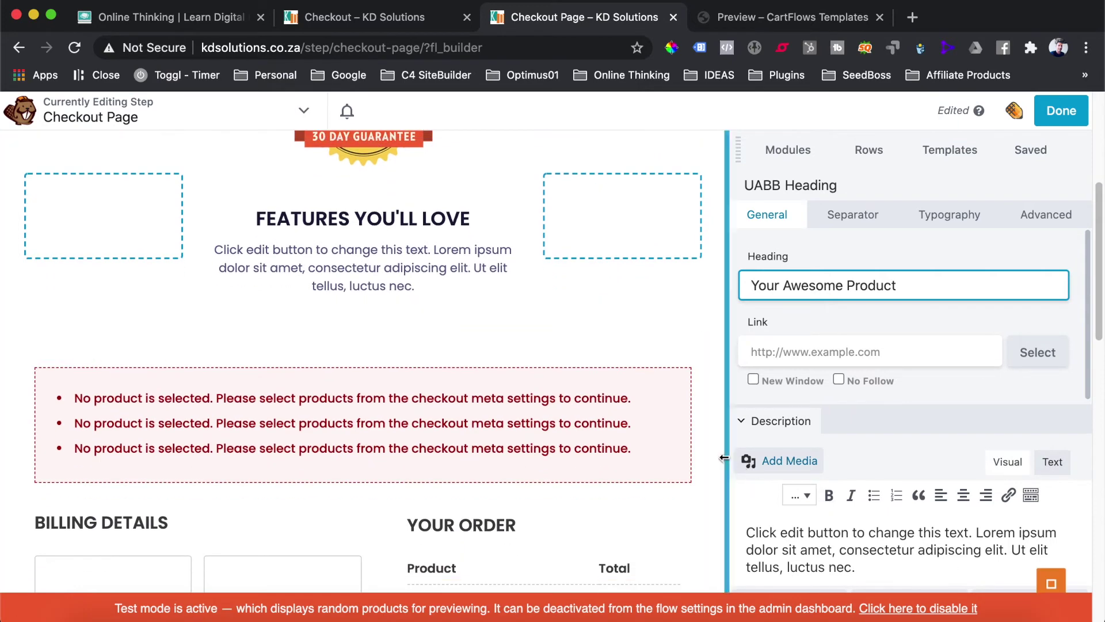
{"action": "scroll", "coordinate": [723, 459], "scroll_direction": "down", "scroll_amount": 5}
{"action": "scroll", "coordinate": [992, 446], "scroll_direction": "down", "scroll_amount": 3}
{"action": "scroll", "coordinate": [991, 446], "scroll_direction": "down", "scroll_amount": 4}
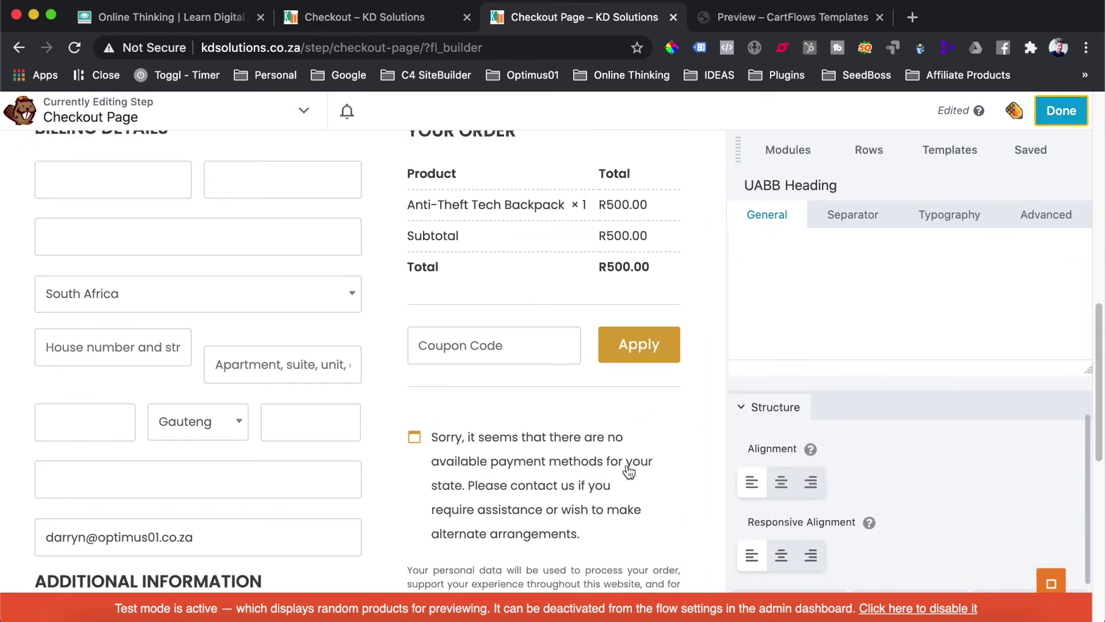
{"action": "scroll", "coordinate": [562, 429], "scroll_direction": "up", "scroll_amount": 15}
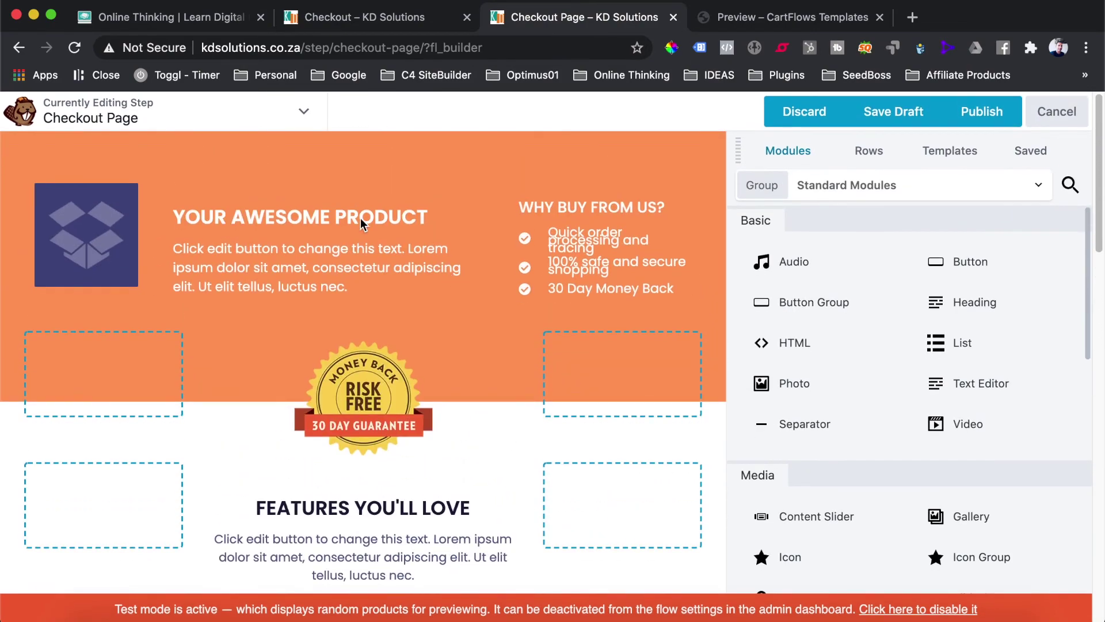
{"action": "scroll", "coordinate": [404, 232], "scroll_direction": "down", "scroll_amount": 20}
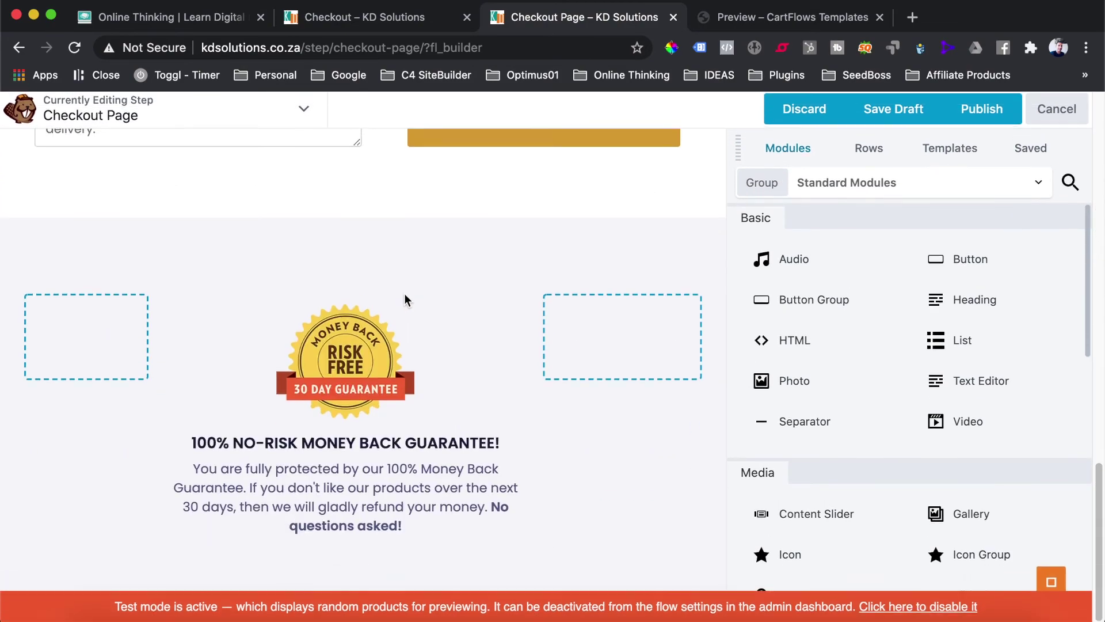
Publish the checkout page changes and review the published page from the header row to the checkout button
{"action": "left_click", "coordinate": [981, 110]}
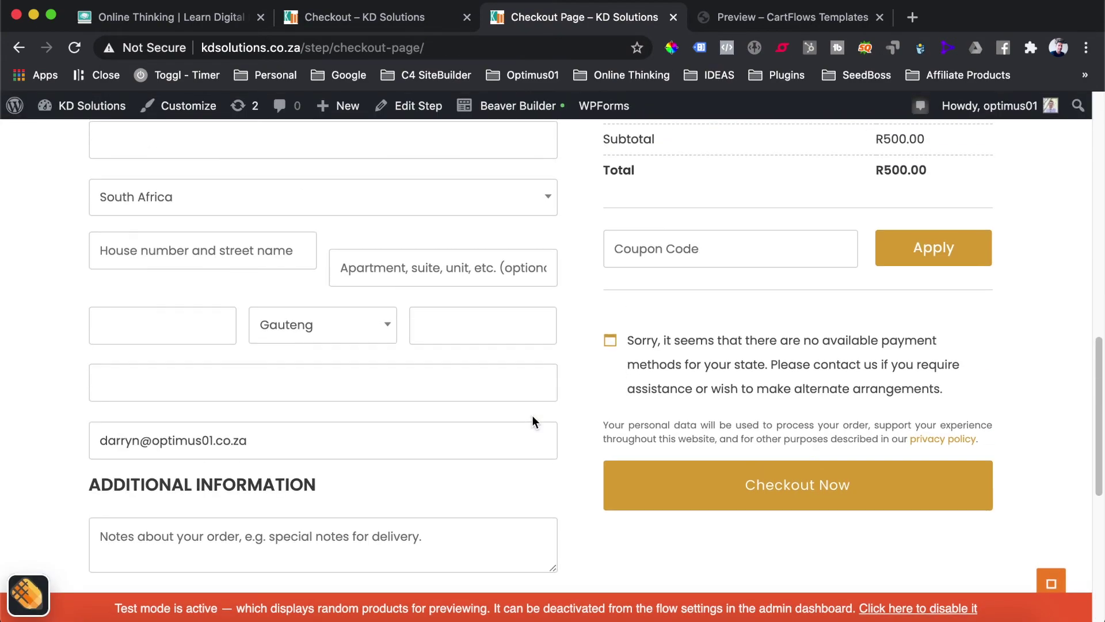
{"action": "scroll", "coordinate": [532, 416], "scroll_direction": "up", "scroll_amount": 10}
{"action": "scroll", "coordinate": [482, 242], "scroll_direction": "down", "scroll_amount": 9}
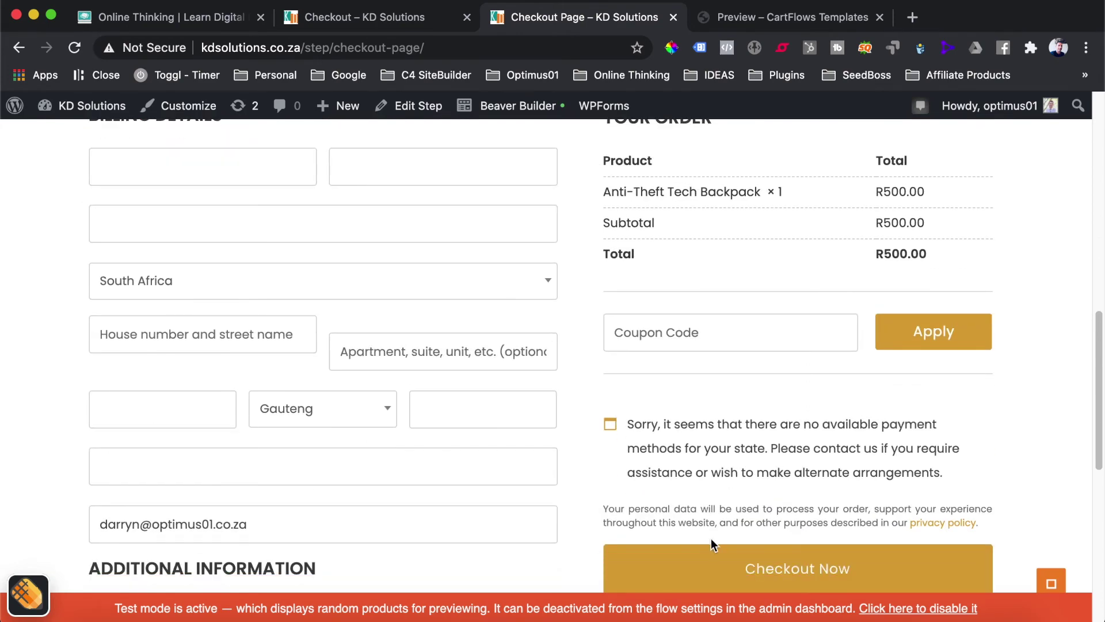
{"action": "scroll", "coordinate": [710, 538], "scroll_direction": "up", "scroll_amount": 10}
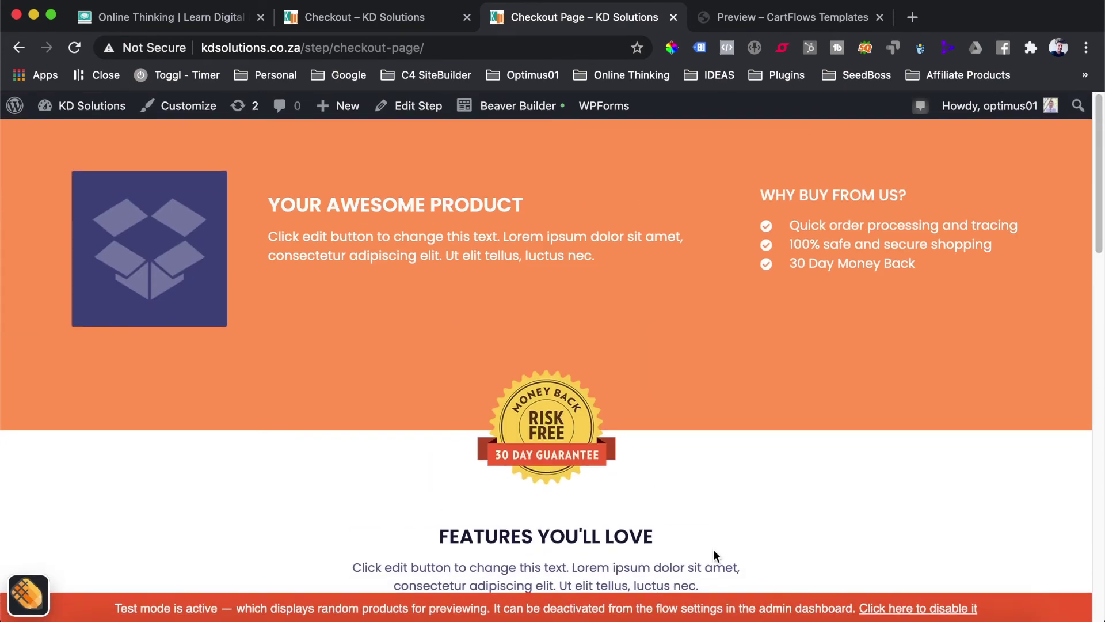
Return to the Global Checkout flow through the step editor and open its Thank You Page step for editing
{"action": "left_click", "coordinate": [403, 108]}
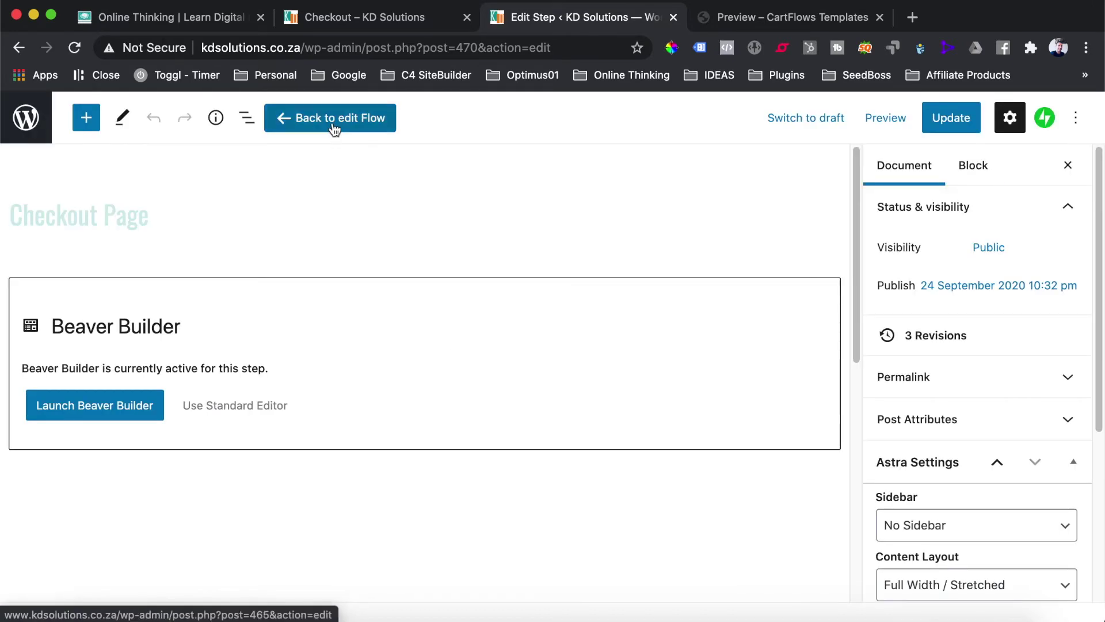
{"action": "left_click", "coordinate": [332, 122]}
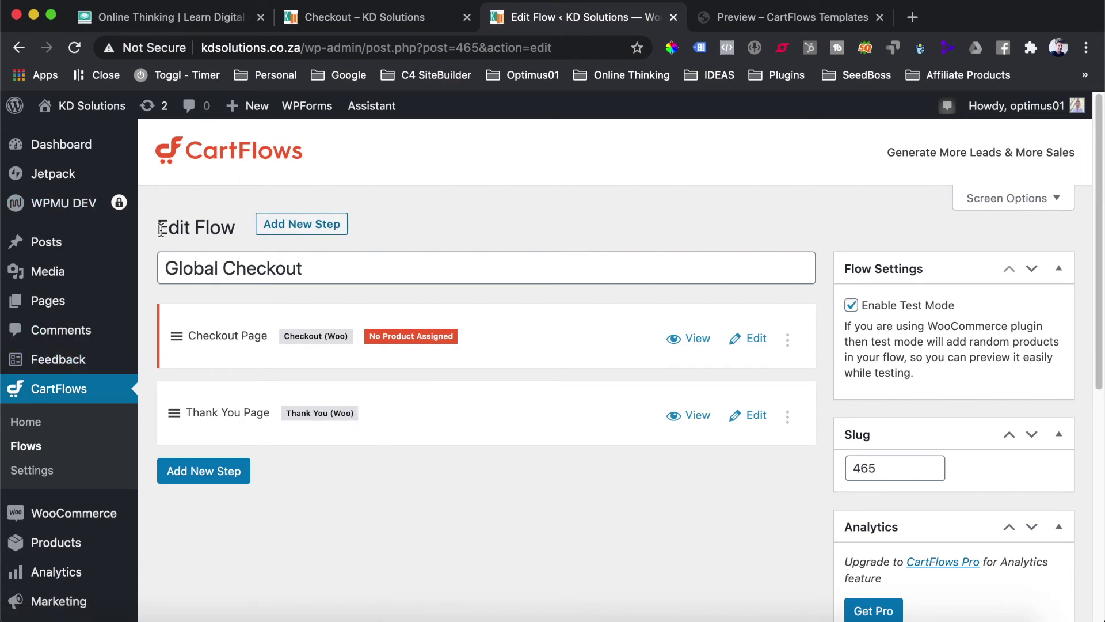
{"action": "left_click_drag", "start_coordinate": [157, 228], "coordinate": [222, 223]}
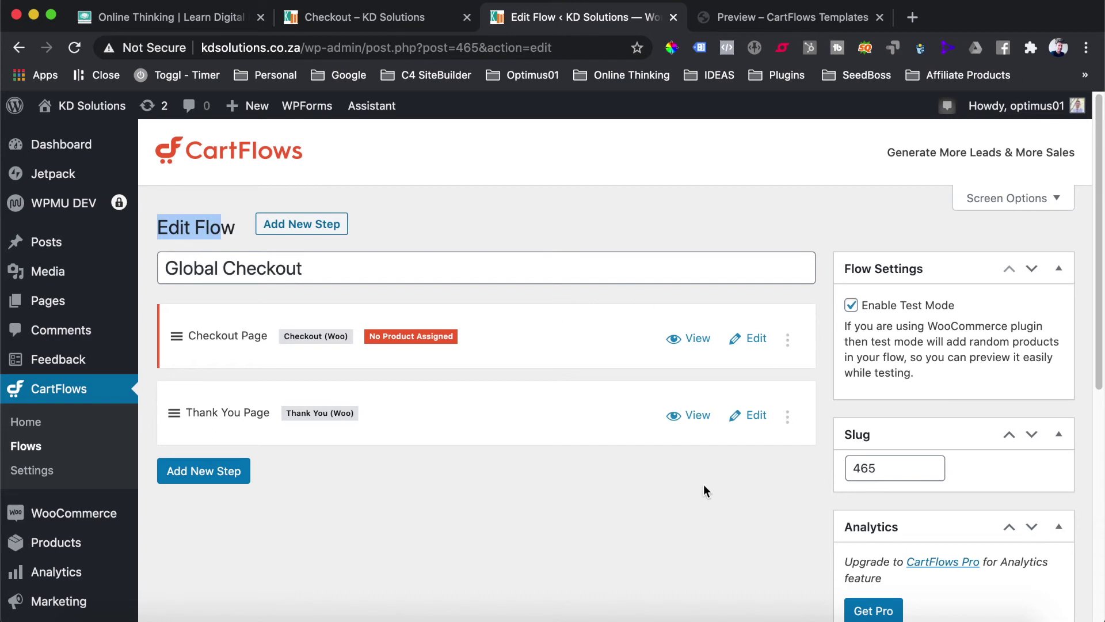
{"action": "left_click", "coordinate": [755, 417]}
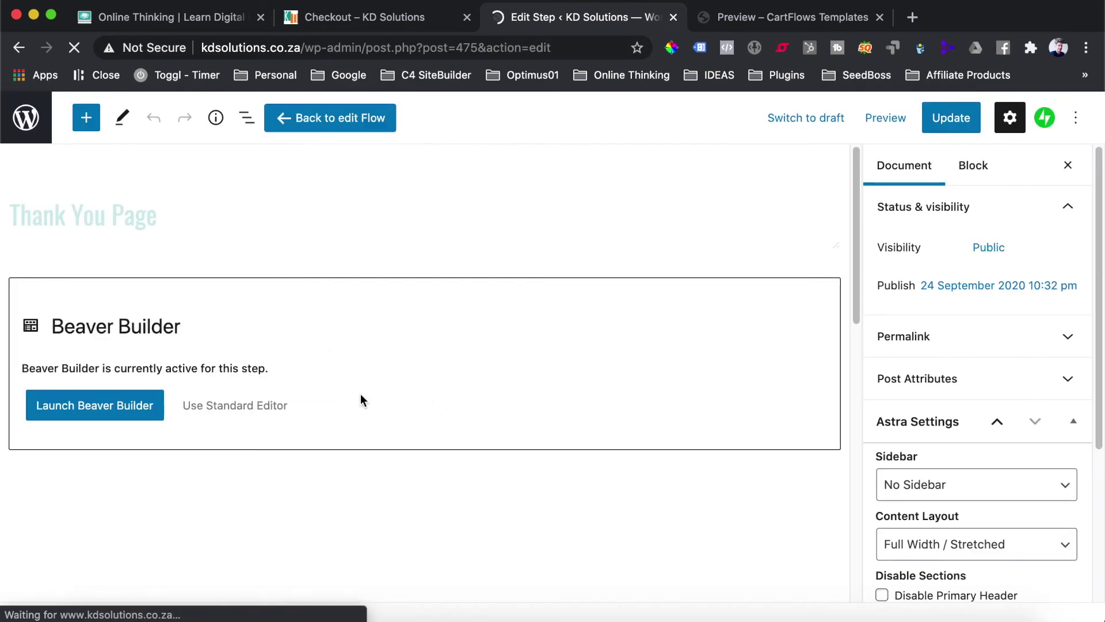
Review the Thank You Page's shortcode and design settings and enable the advanced design options
{"action": "left_click", "coordinate": [185, 394]}
{"action": "scroll", "coordinate": [190, 385], "scroll_direction": "down", "scroll_amount": 4}
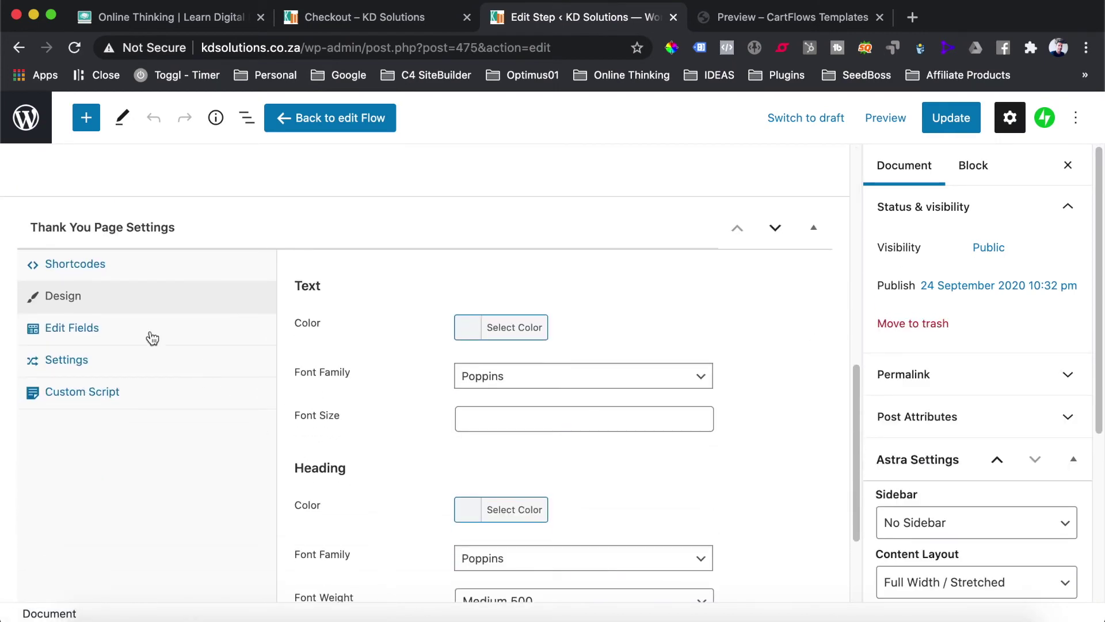
{"action": "left_click", "coordinate": [70, 206]}
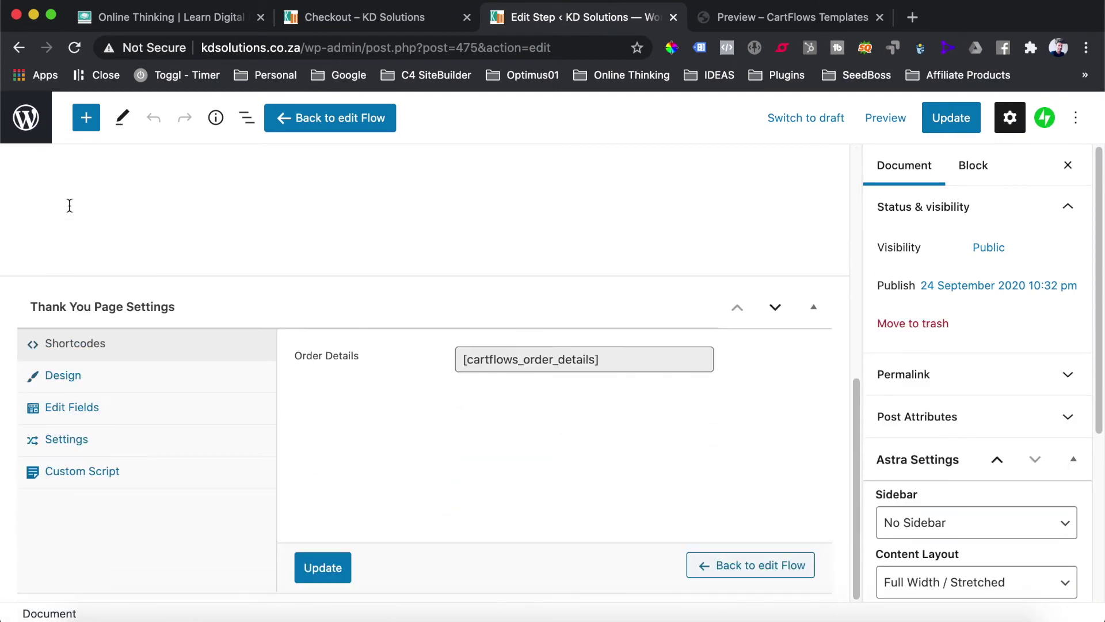
{"action": "left_click", "coordinate": [115, 377]}
{"action": "scroll", "coordinate": [113, 377], "scroll_direction": "down", "scroll_amount": 3}
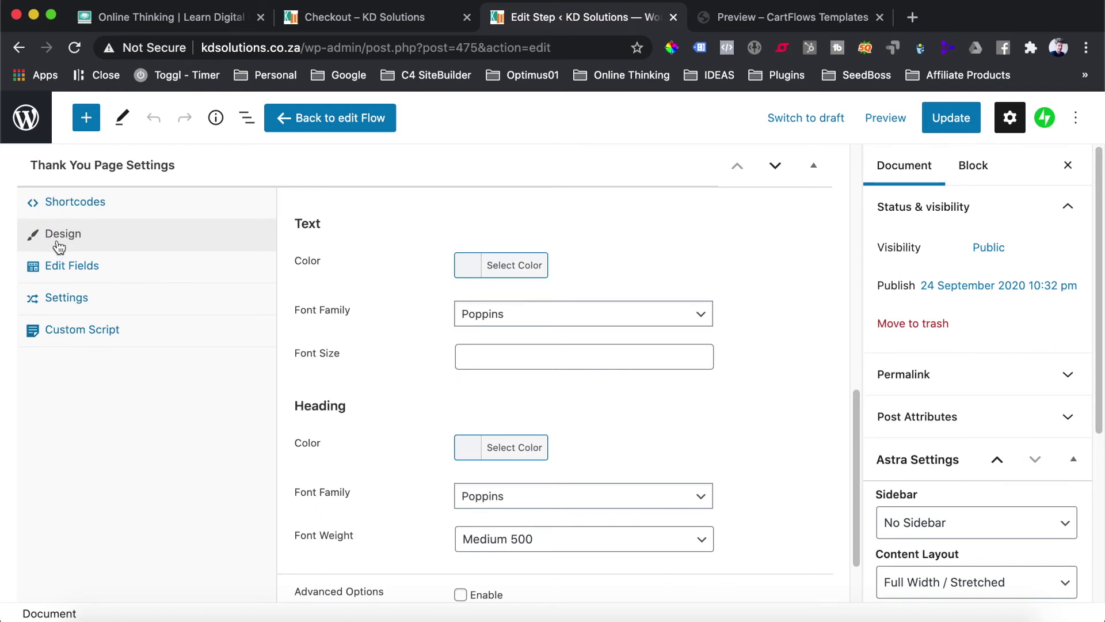
{"action": "scroll", "coordinate": [254, 250], "scroll_direction": "down", "scroll_amount": 3}
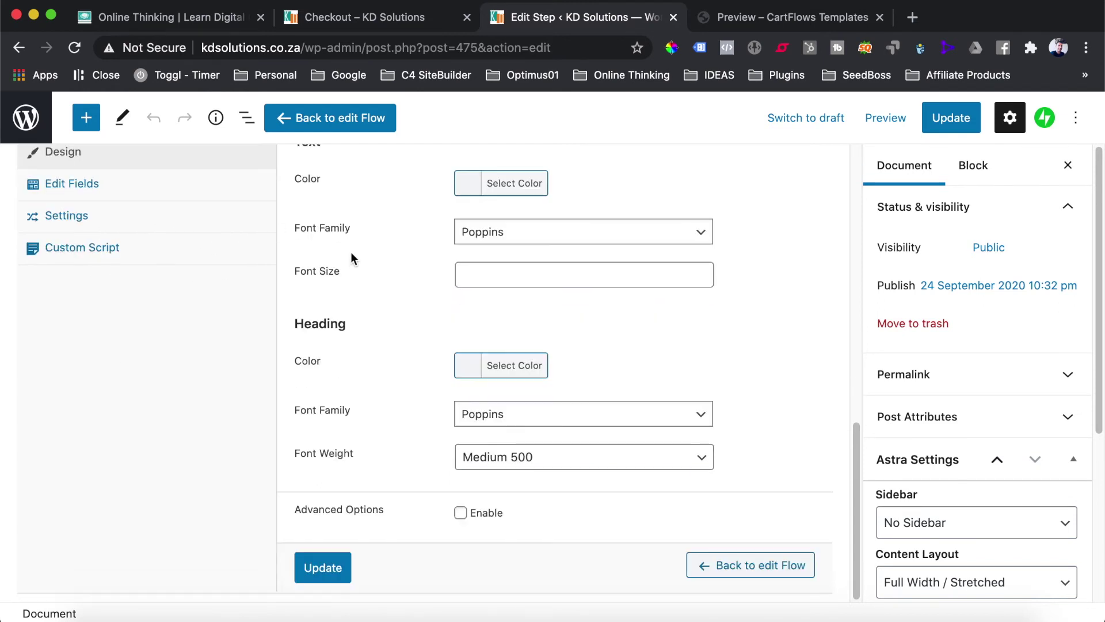
{"action": "left_click", "coordinate": [460, 512]}
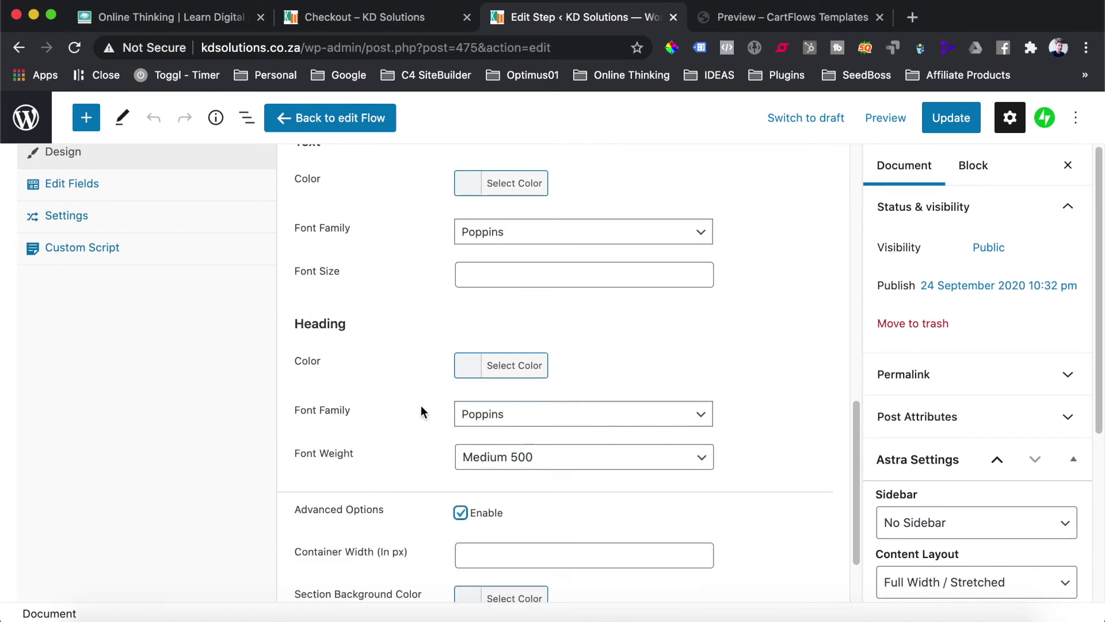
{"action": "scroll", "coordinate": [444, 465], "scroll_direction": "down", "scroll_amount": 1}
{"action": "scroll", "coordinate": [441, 466], "scroll_direction": "down", "scroll_amount": 2}
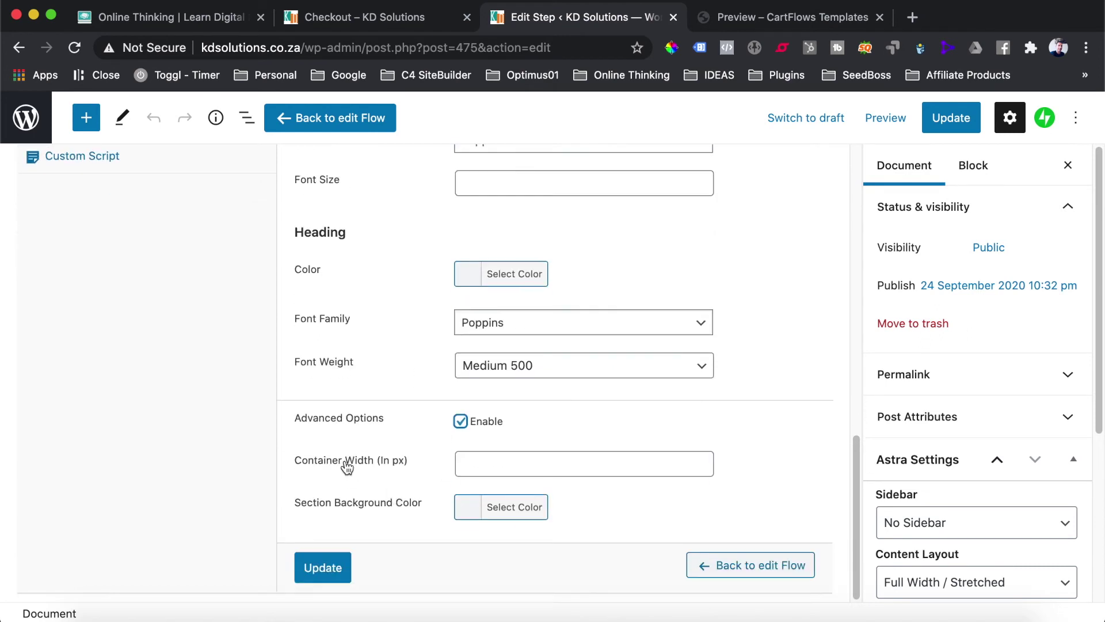
{"action": "scroll", "coordinate": [439, 374], "scroll_direction": "up", "scroll_amount": 8}
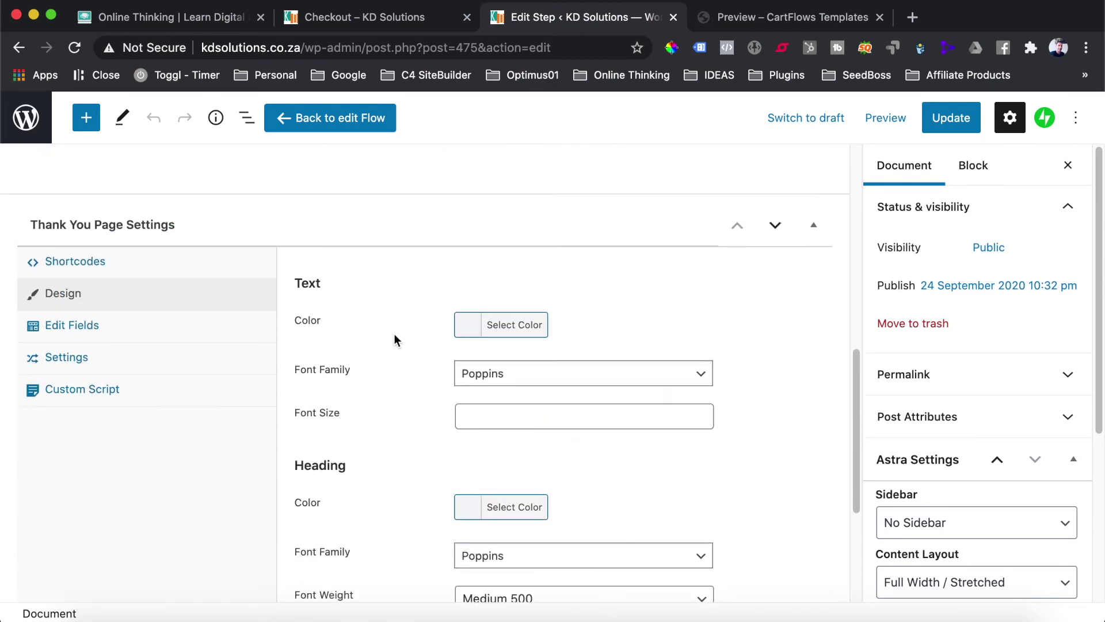
Turn off Enable Shipping Details in the Thank You Page's fields and update the step
{"action": "left_click", "coordinate": [135, 323]}
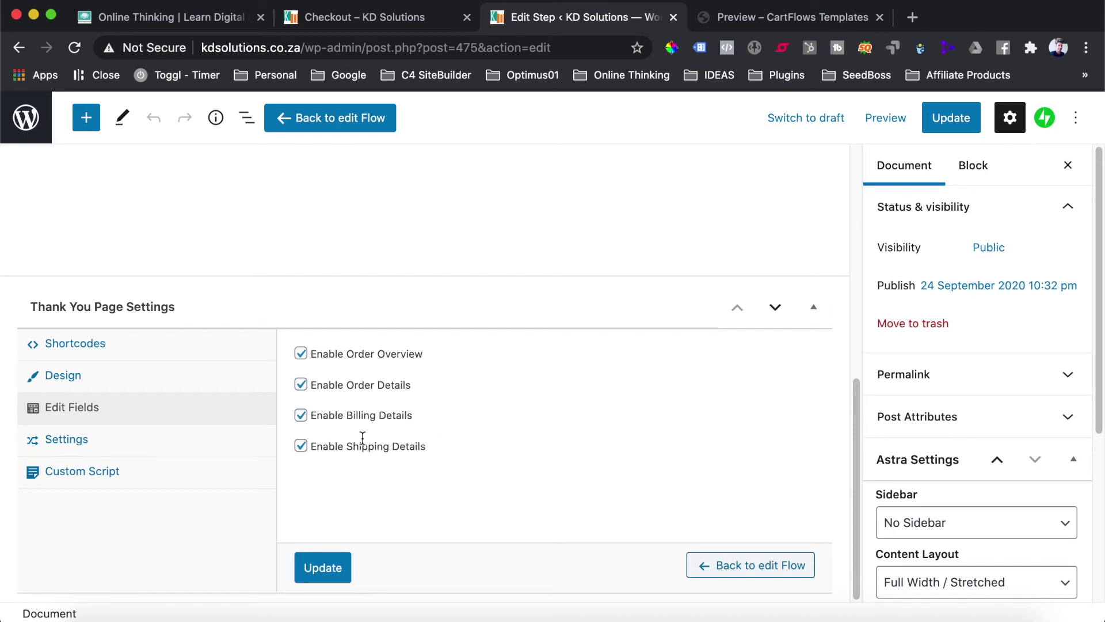
{"action": "left_click", "coordinate": [302, 448]}
{"action": "left_click", "coordinate": [322, 568]}
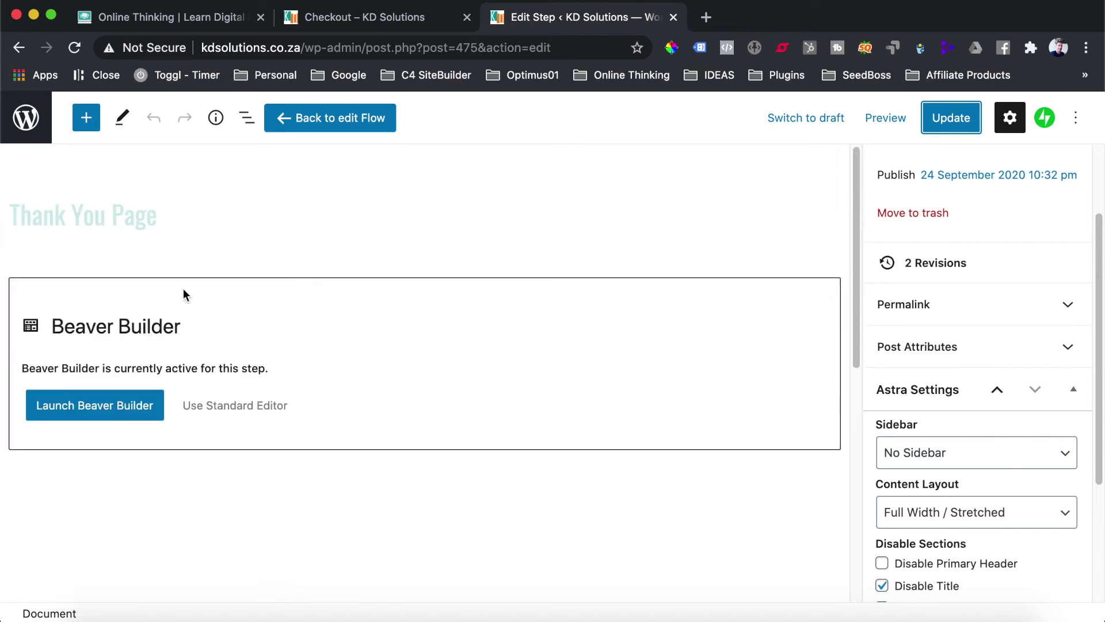
Open the Thank You Page in Beaver Builder and examine its heading, order confirmation and Facebook community sections
{"action": "left_click", "coordinate": [106, 394]}
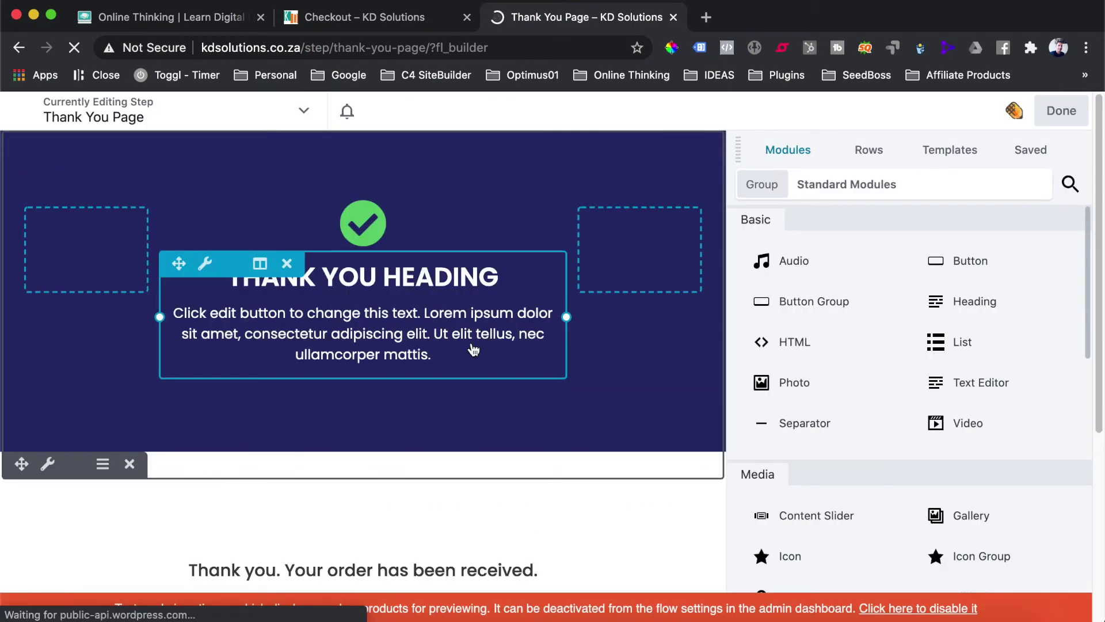
{"action": "scroll", "coordinate": [322, 351], "scroll_direction": "down", "scroll_amount": 5}
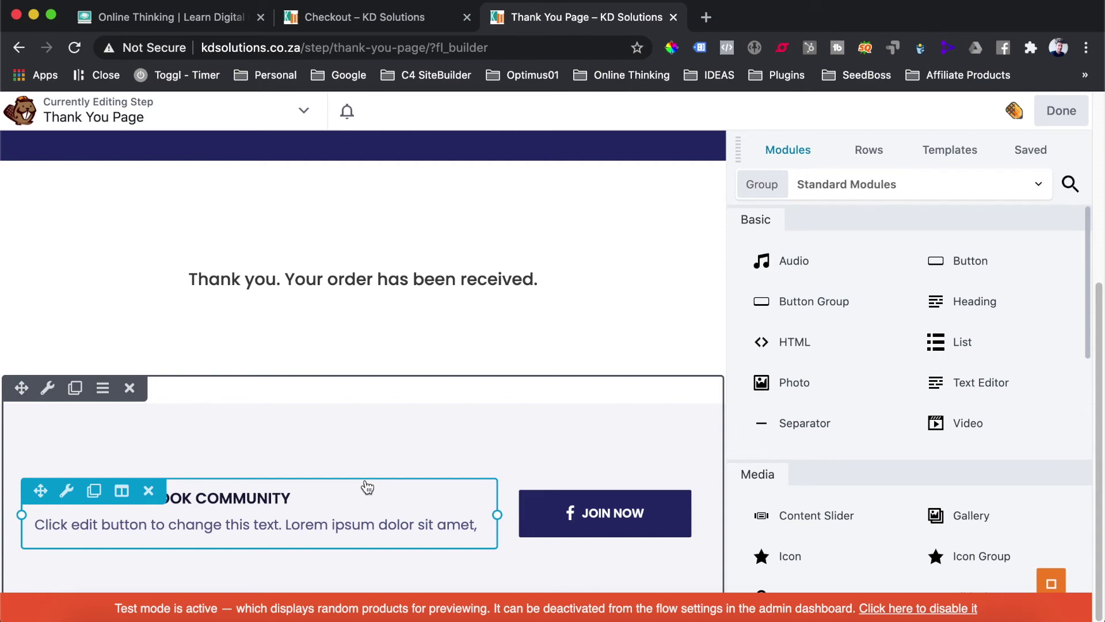
{"action": "scroll", "coordinate": [354, 331], "scroll_direction": "up", "scroll_amount": 5}
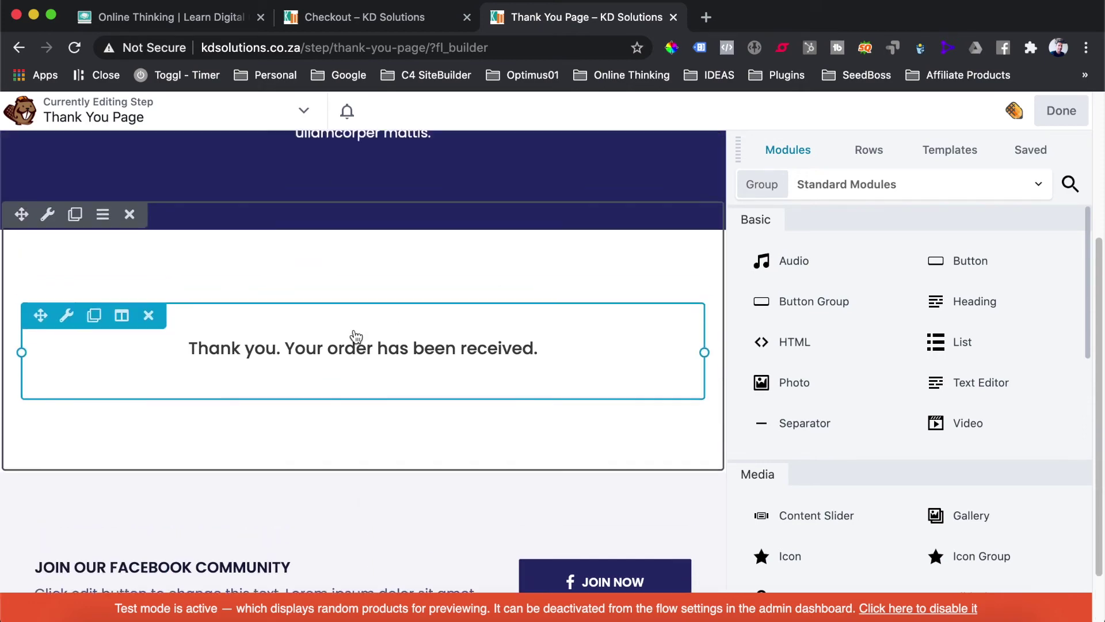
{"action": "scroll", "coordinate": [355, 334], "scroll_direction": "down", "scroll_amount": 4}
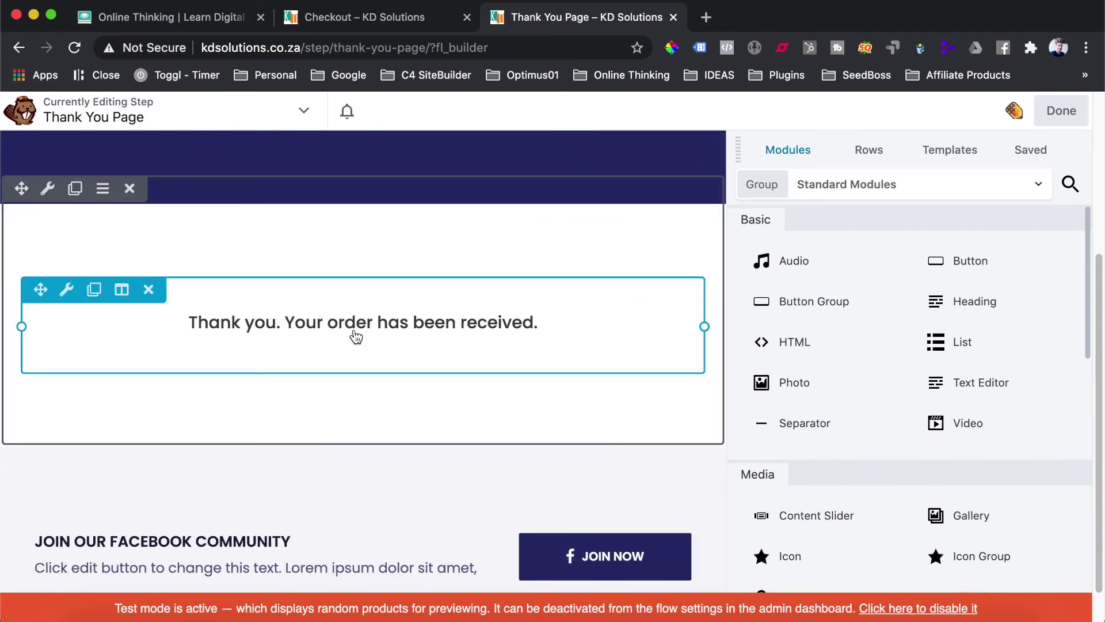
{"action": "scroll", "coordinate": [355, 338], "scroll_direction": "down", "scroll_amount": 1}
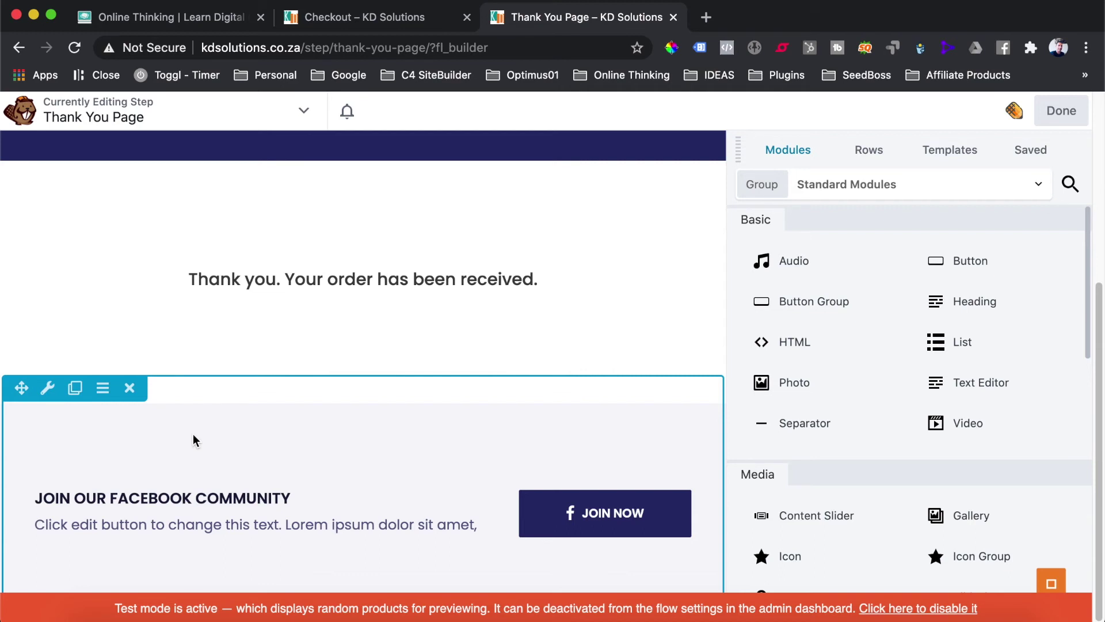
{"action": "scroll", "coordinate": [194, 440], "scroll_direction": "up", "scroll_amount": 3}
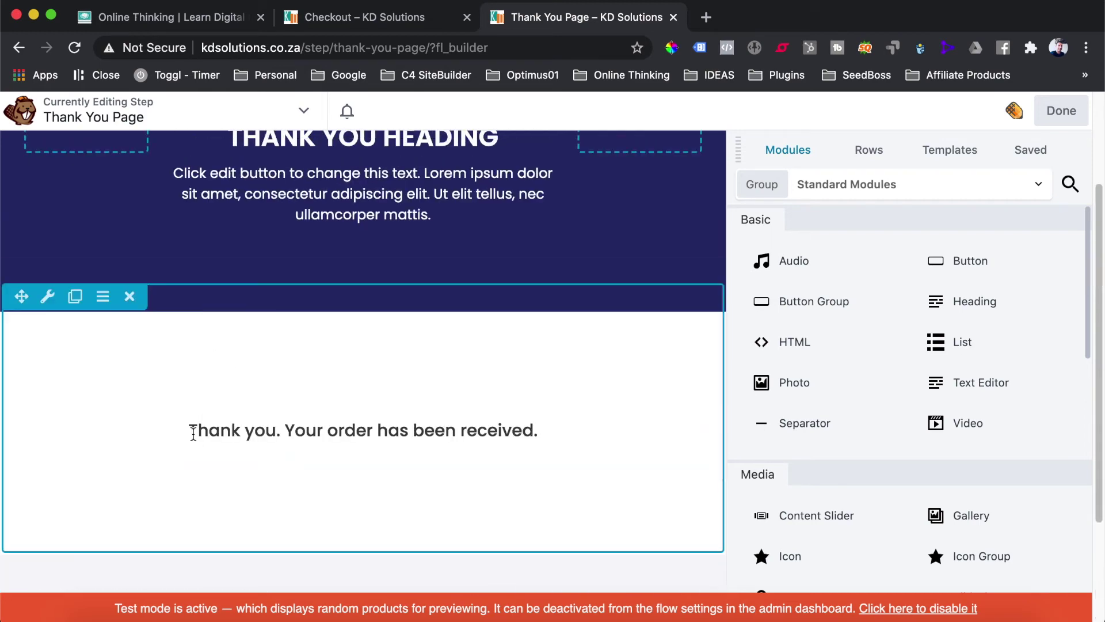
{"action": "scroll", "coordinate": [194, 440], "scroll_direction": "up", "scroll_amount": 3}
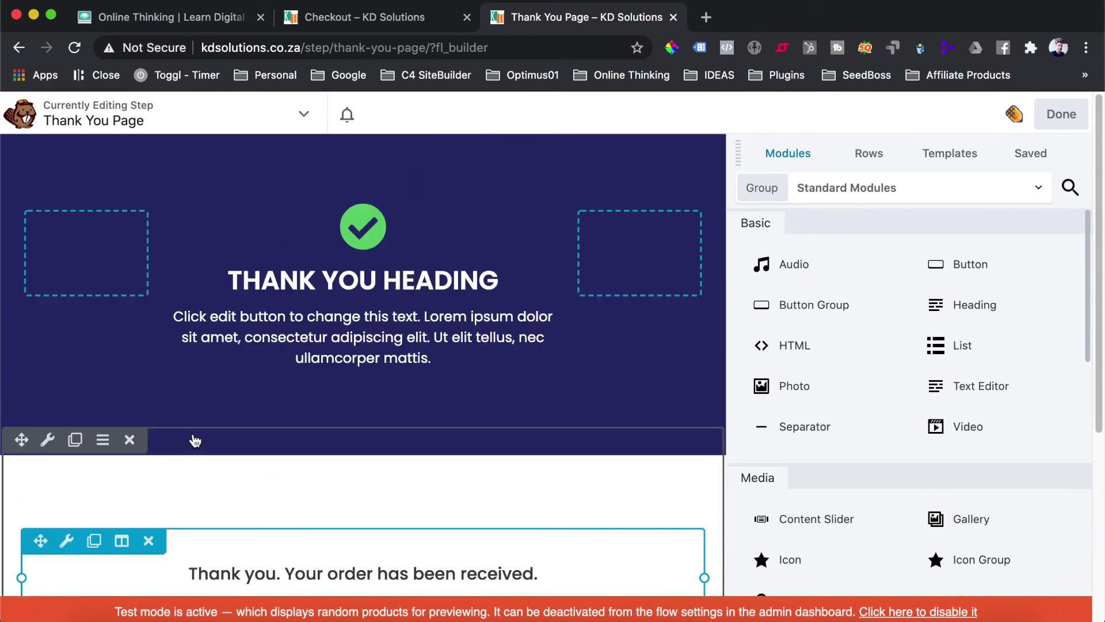
Set the background color of the Thank You Page's header row to orange #fcae5a
{"action": "left_click", "coordinate": [47, 463]}
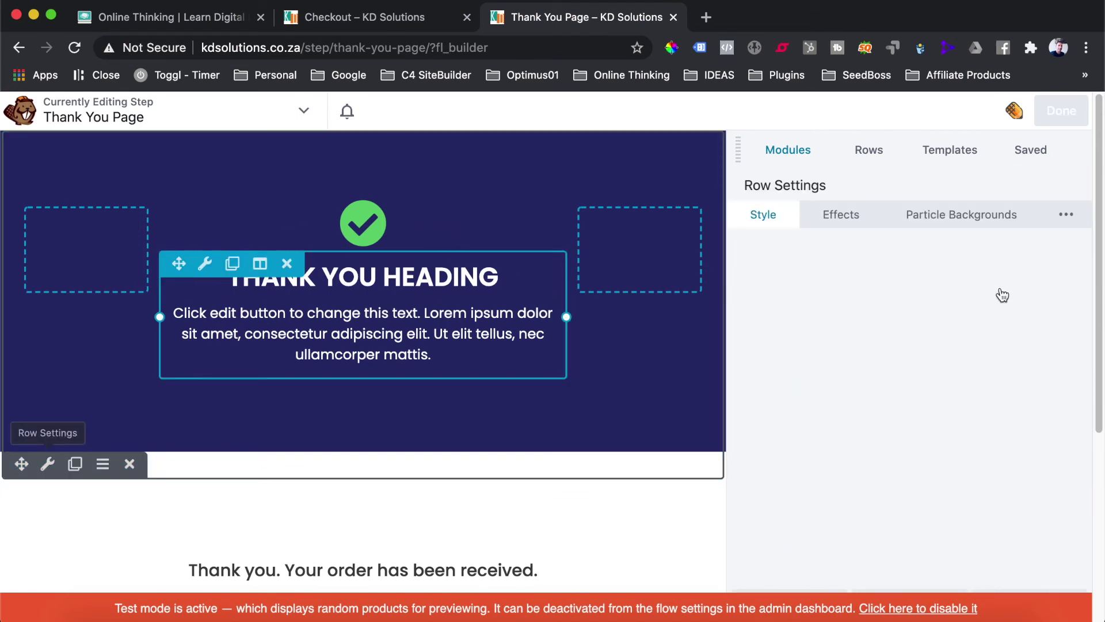
{"action": "scroll", "coordinate": [903, 397], "scroll_direction": "down", "scroll_amount": 10}
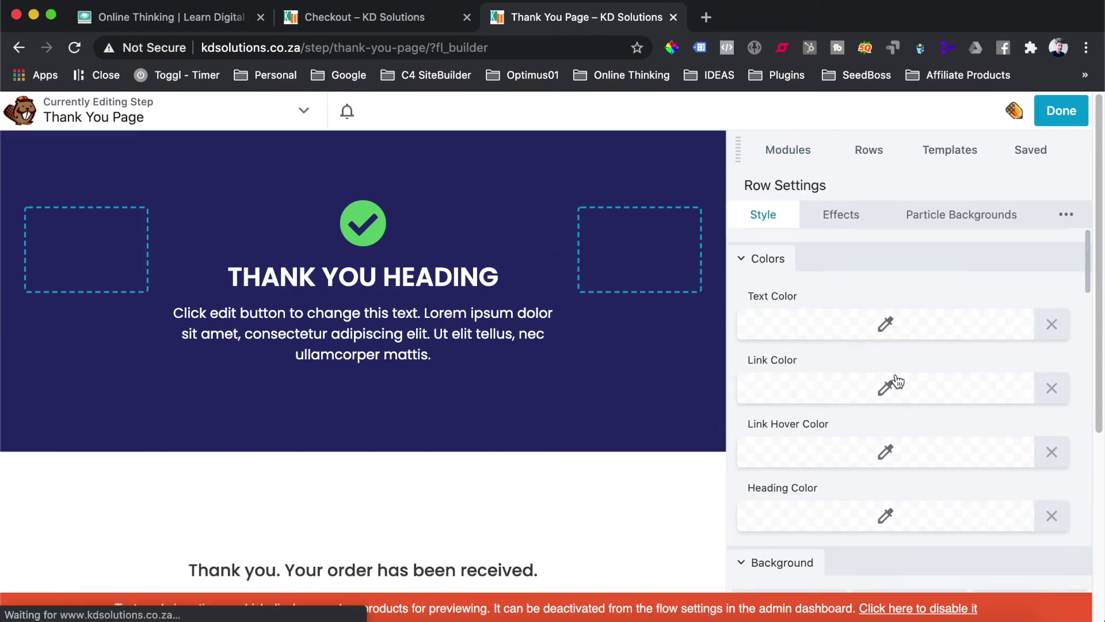
{"action": "scroll", "coordinate": [896, 412], "scroll_direction": "up", "scroll_amount": 3}
{"action": "left_click", "coordinate": [871, 385]}
{"action": "left_click_drag", "start_coordinate": [758, 170], "coordinate": [761, 135]}
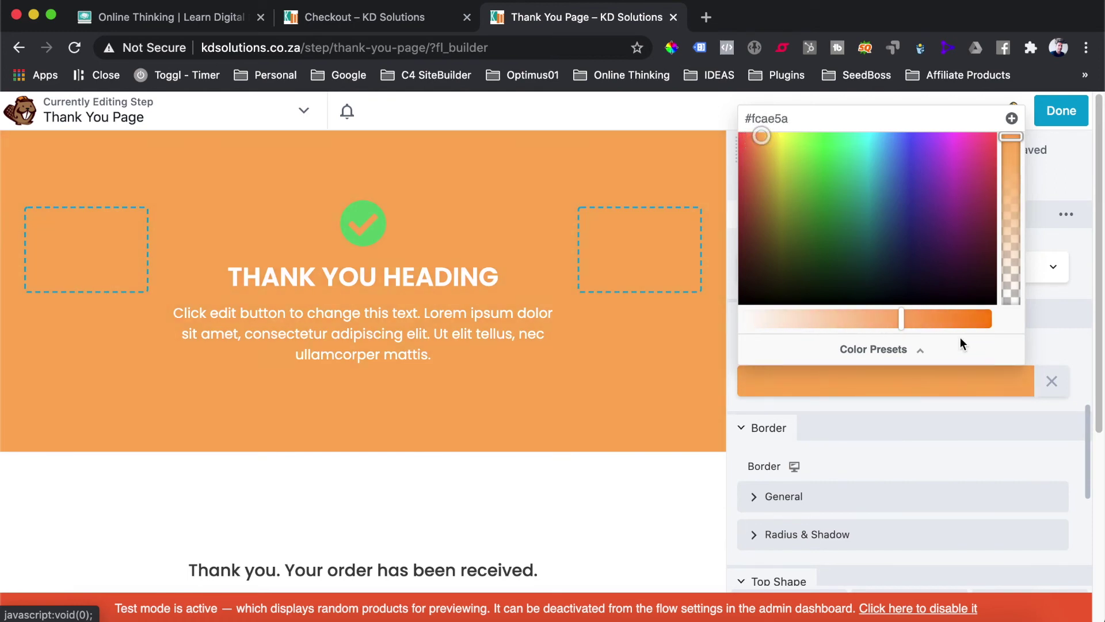
{"action": "left_click", "coordinate": [1063, 331]}
Publish the Thank You Page changes and review the published page
{"action": "left_click", "coordinate": [1056, 105]}
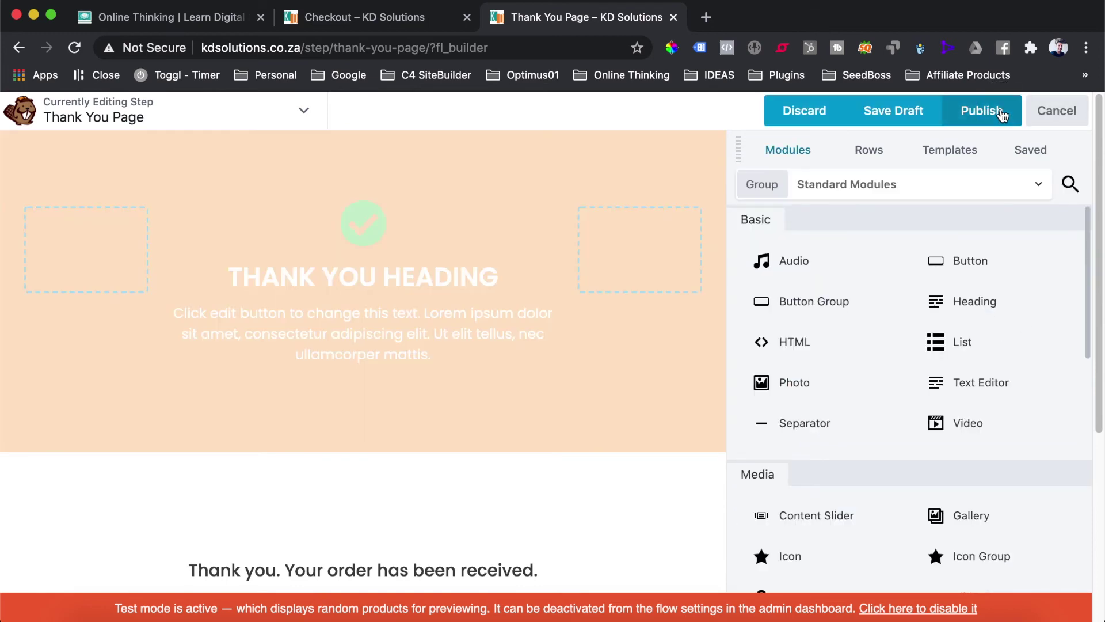
{"action": "left_click", "coordinate": [980, 110]}
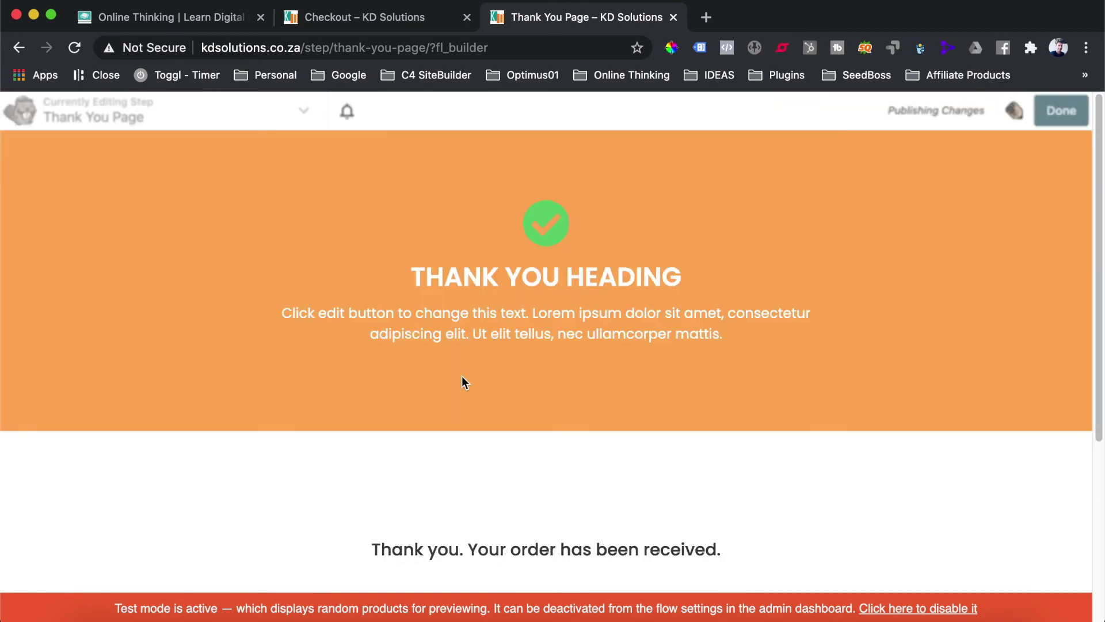
{"action": "scroll", "coordinate": [461, 375], "scroll_direction": "down", "scroll_amount": 5}
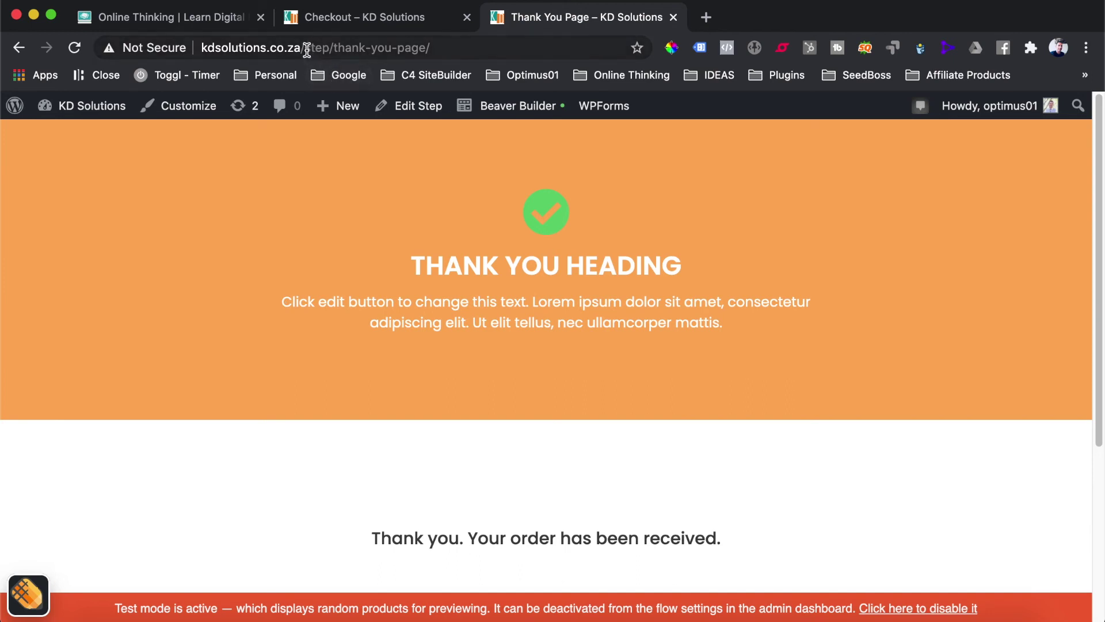
Examine the step/thank-you-page/ part of the published Thank You Page's address
{"action": "left_click_drag", "start_coordinate": [304, 48], "coordinate": [446, 45]}
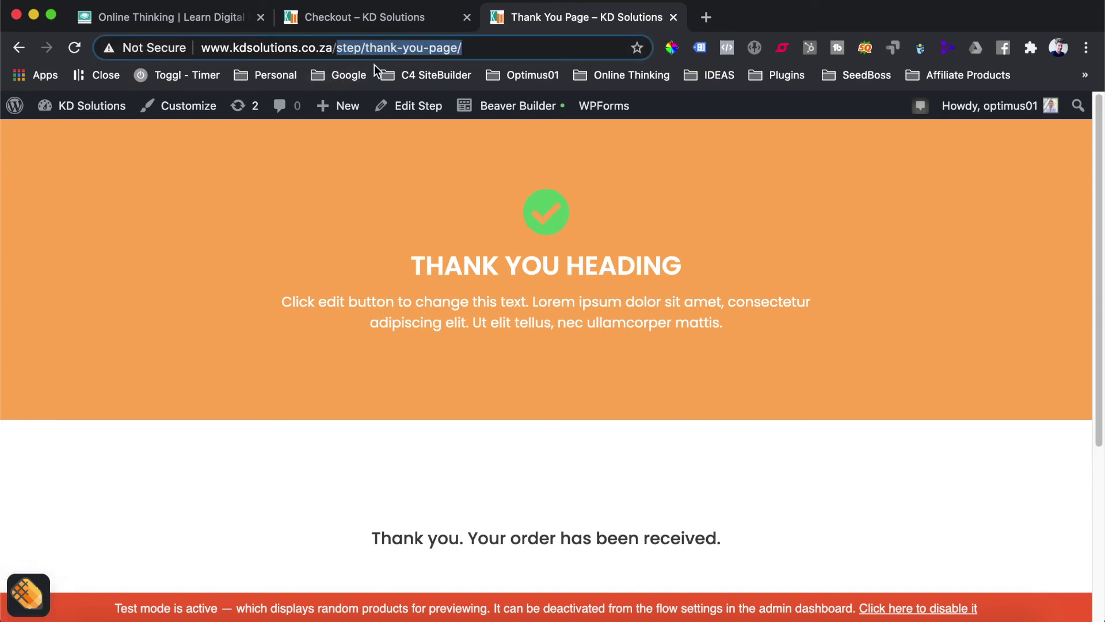
{"action": "left_click", "coordinate": [346, 48]}
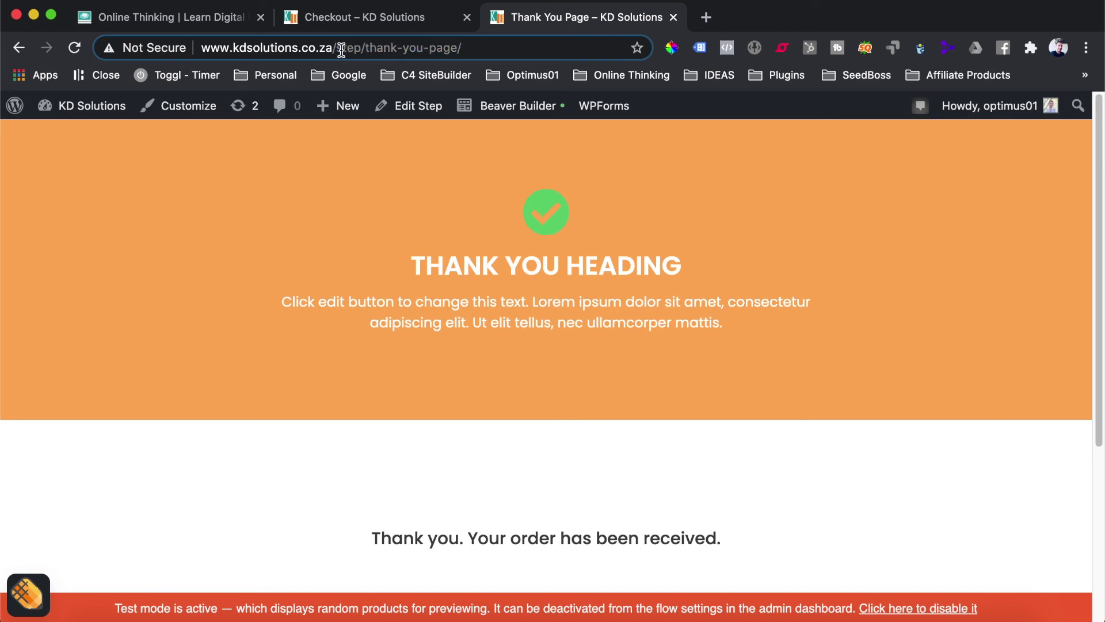
{"action": "left_click_drag", "start_coordinate": [346, 49], "coordinate": [461, 49]}
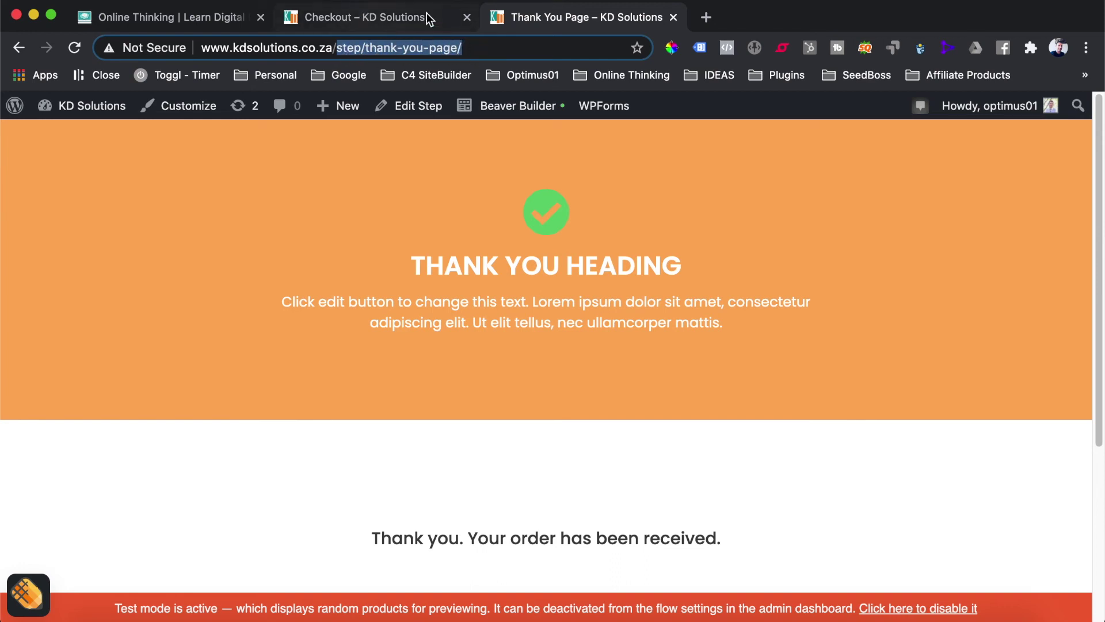
{"action": "left_click", "coordinate": [571, 240]}
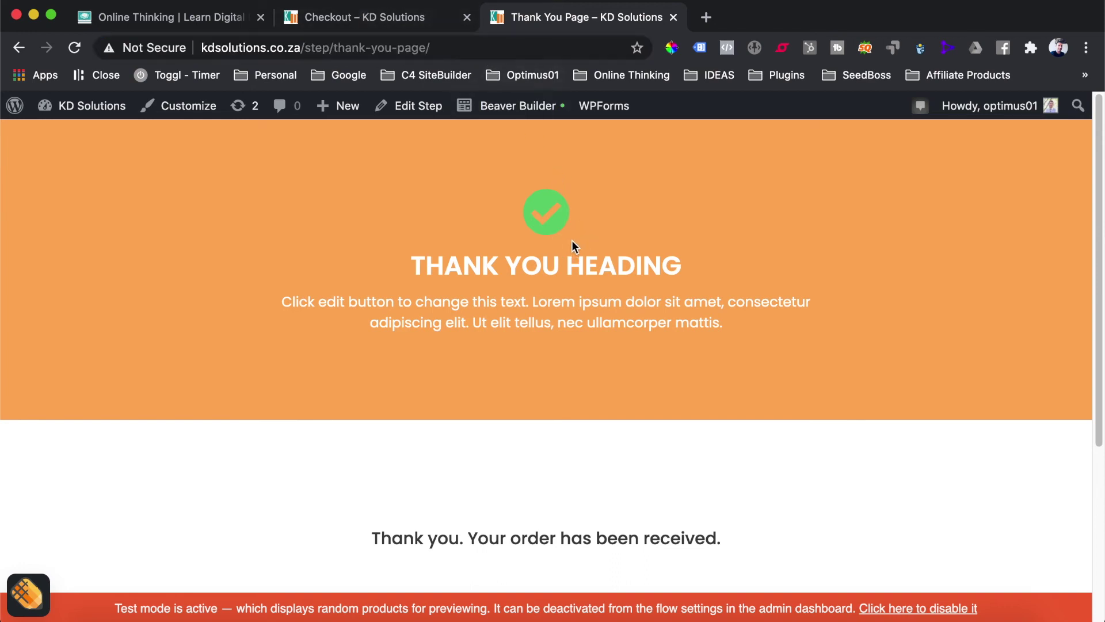
Switch to the store's Shop page and add the Anti-Theft Tech Backpack to the cart
{"action": "key", "text": "ctrl+shift+Tab"}
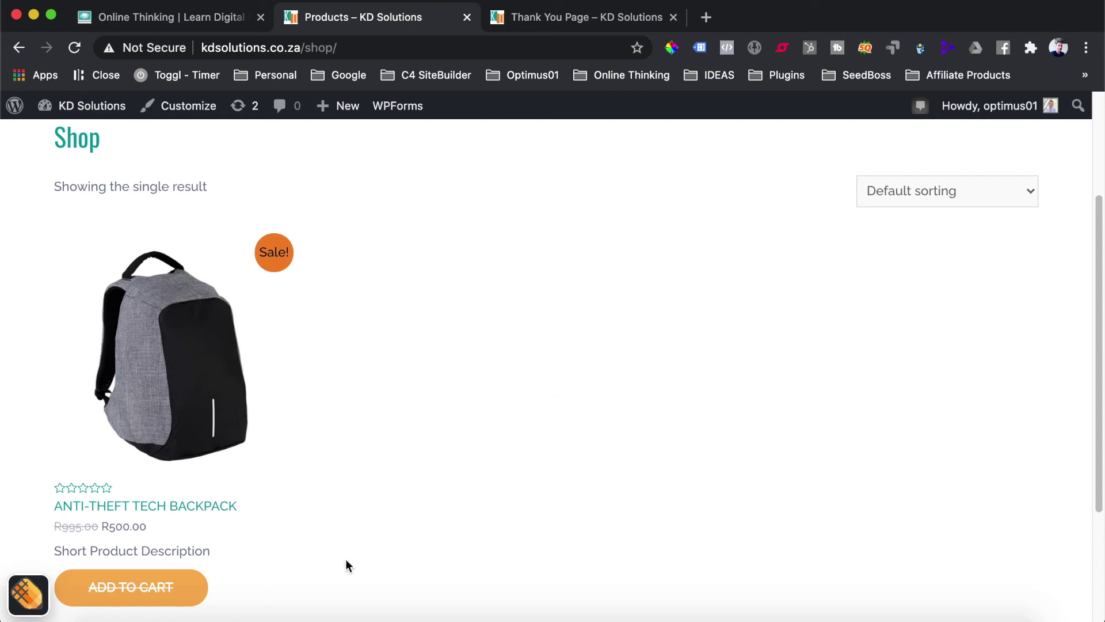
{"action": "left_click", "coordinate": [168, 590]}
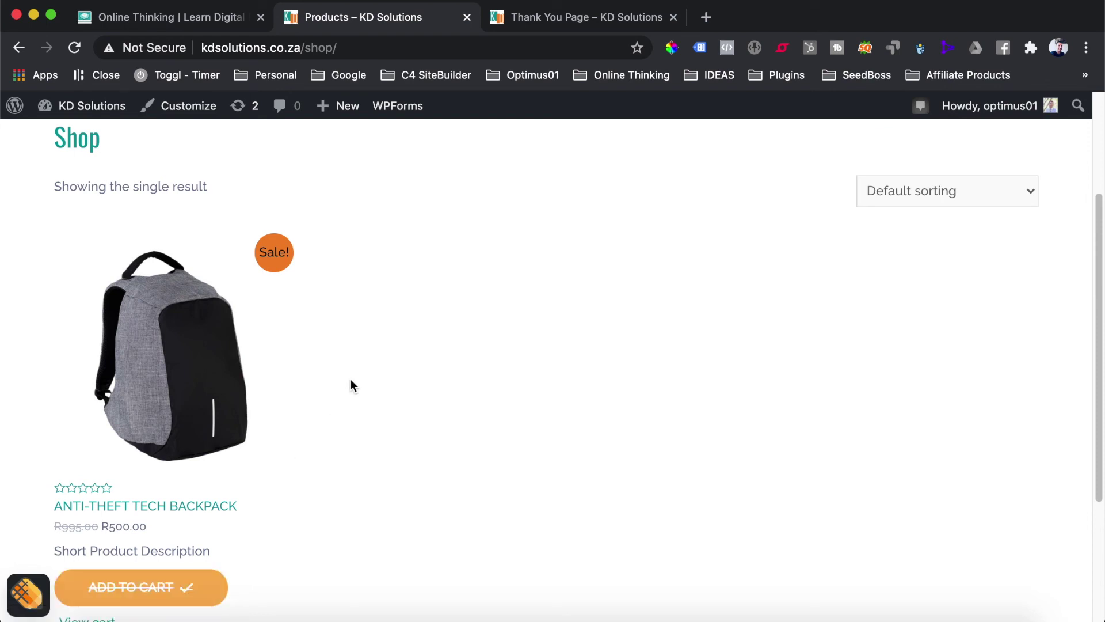
View the cart containing the Anti-Theft Tech Backpack and proceed to checkout
{"action": "scroll", "coordinate": [552, 403], "scroll_direction": "down", "scroll_amount": 3}
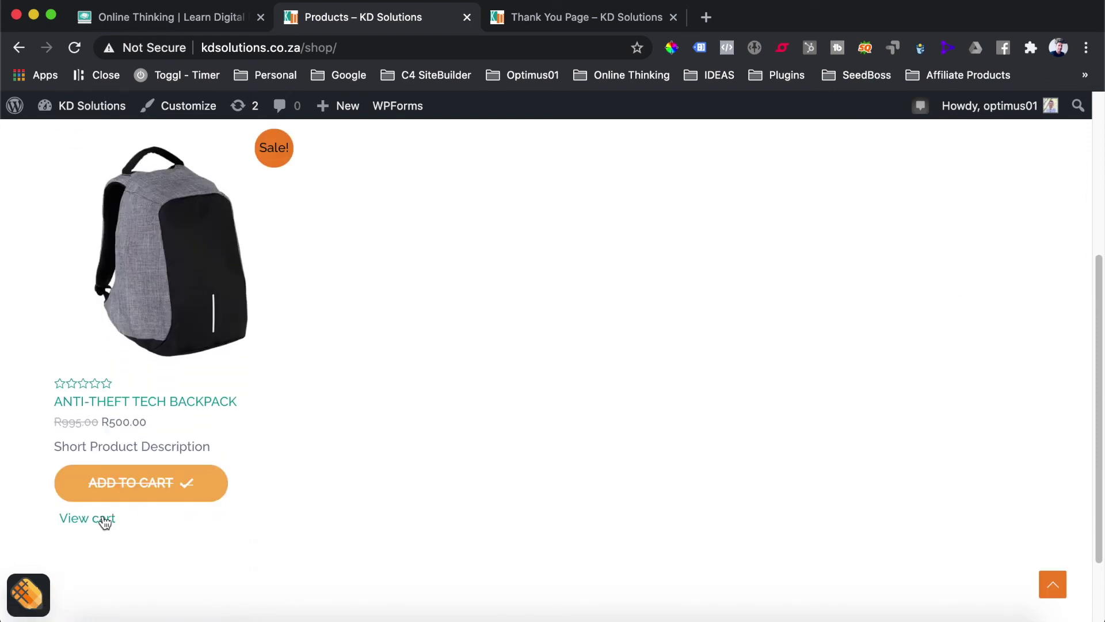
{"action": "left_click", "coordinate": [109, 517]}
{"action": "scroll", "coordinate": [599, 334], "scroll_direction": "up", "scroll_amount": 2}
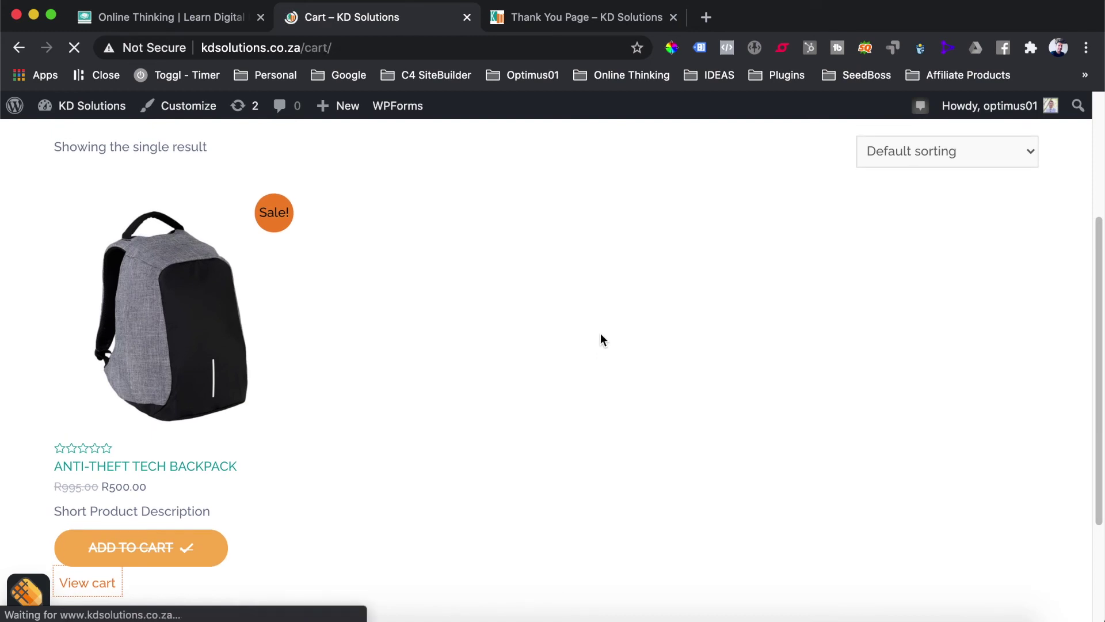
{"action": "scroll", "coordinate": [709, 299], "scroll_direction": "down", "scroll_amount": 4}
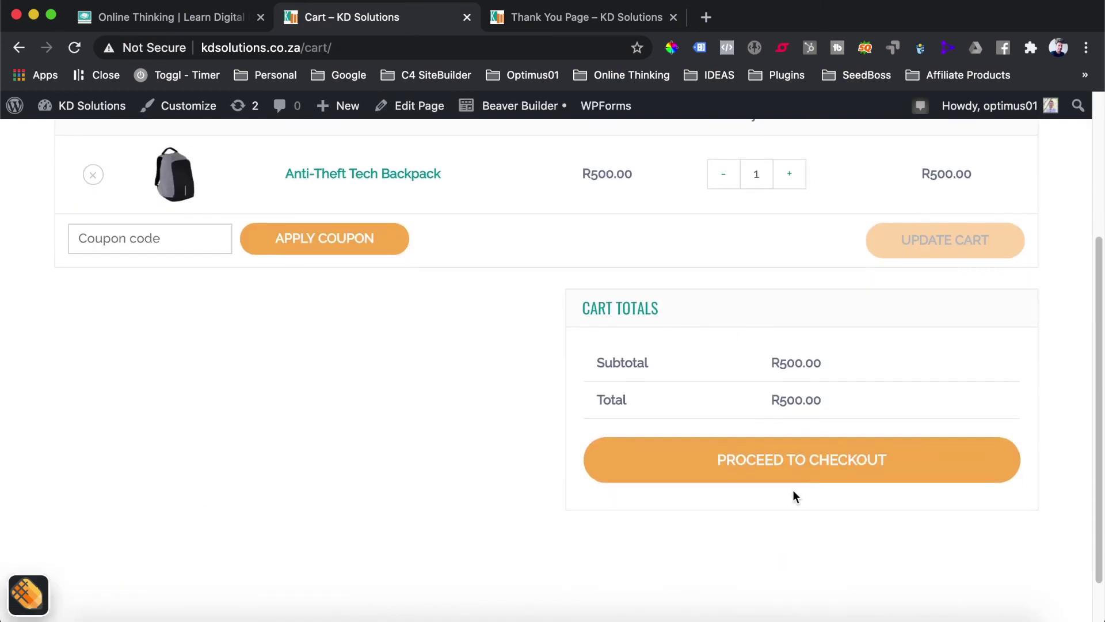
{"action": "left_click", "coordinate": [796, 469]}
{"action": "scroll", "coordinate": [518, 466], "scroll_direction": "up", "scroll_amount": 3}
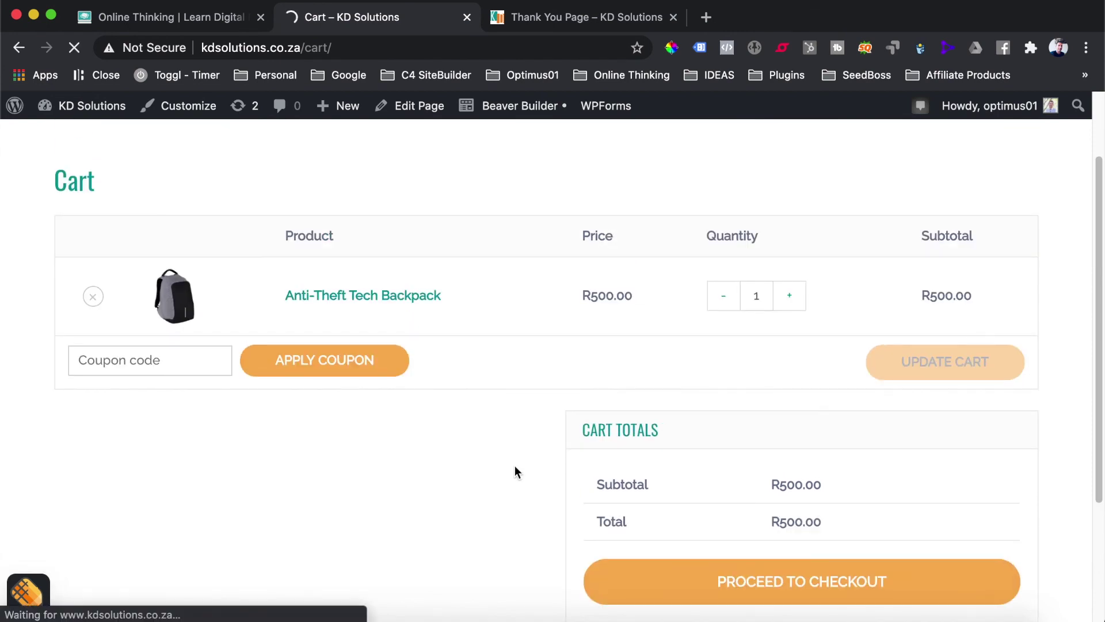
Examine the checkout/ part of the page's address and look over the default checkout page's billing and order sections
{"action": "double_click", "coordinate": [308, 47]}
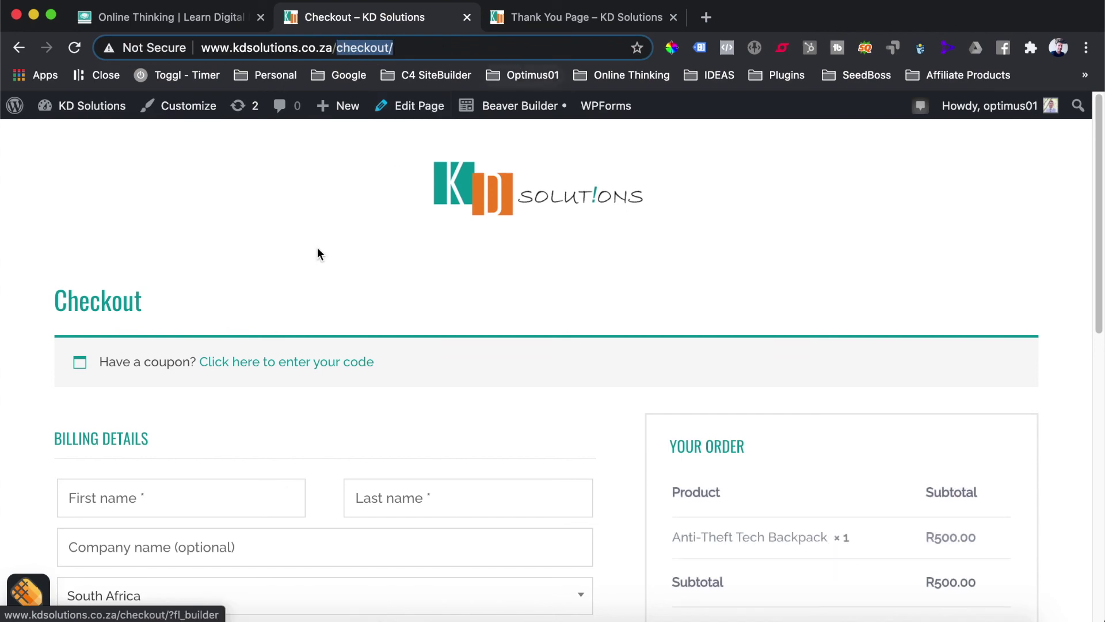
{"action": "scroll", "coordinate": [338, 225], "scroll_direction": "down", "scroll_amount": 10}
{"action": "scroll", "coordinate": [713, 432], "scroll_direction": "up", "scroll_amount": 10}
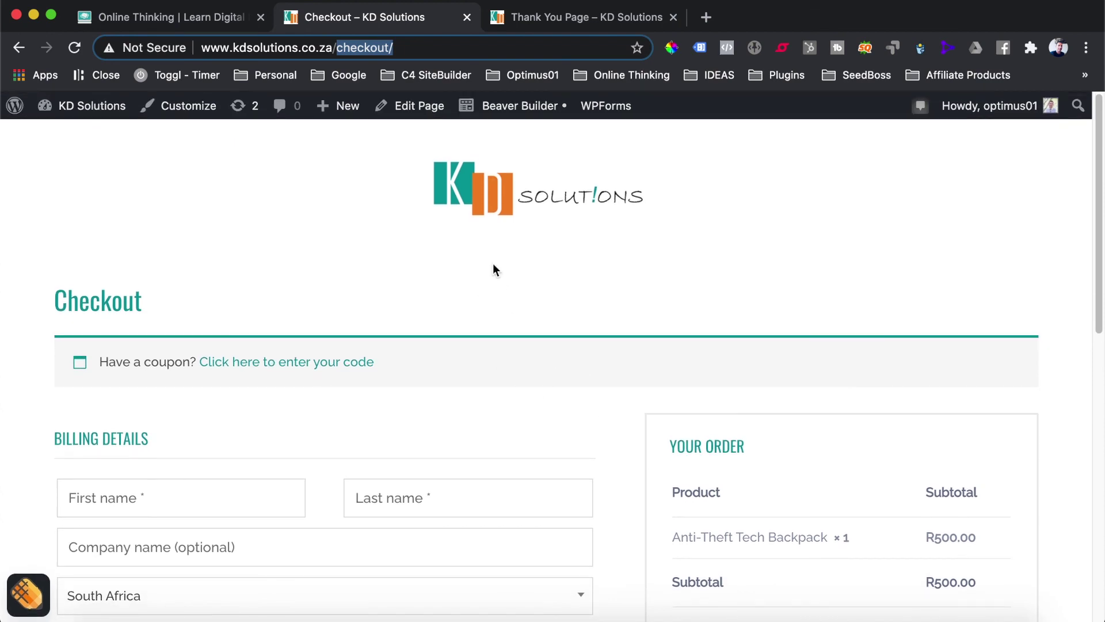
{"action": "scroll", "coordinate": [506, 288], "scroll_direction": "down", "scroll_amount": 2}
{"action": "scroll", "coordinate": [495, 245], "scroll_direction": "down", "scroll_amount": 1}
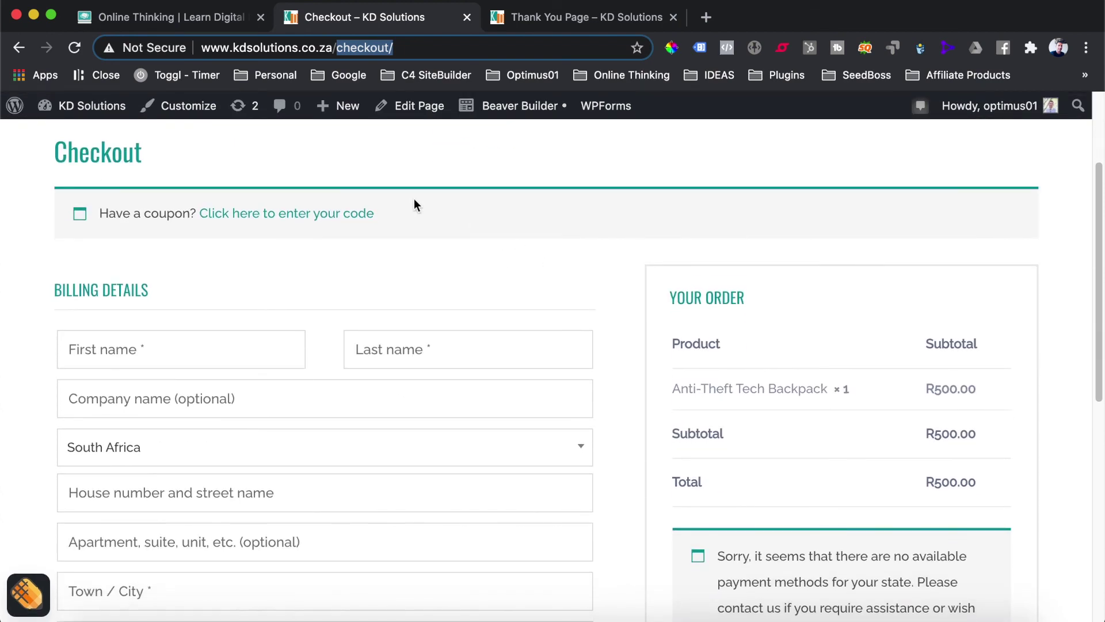
In the CartFlows settings, set Global Checkout to Checkout Page (#470) and save the changes
{"action": "mouse_move", "coordinate": [89, 107]}
{"action": "left_click", "coordinate": [79, 140]}
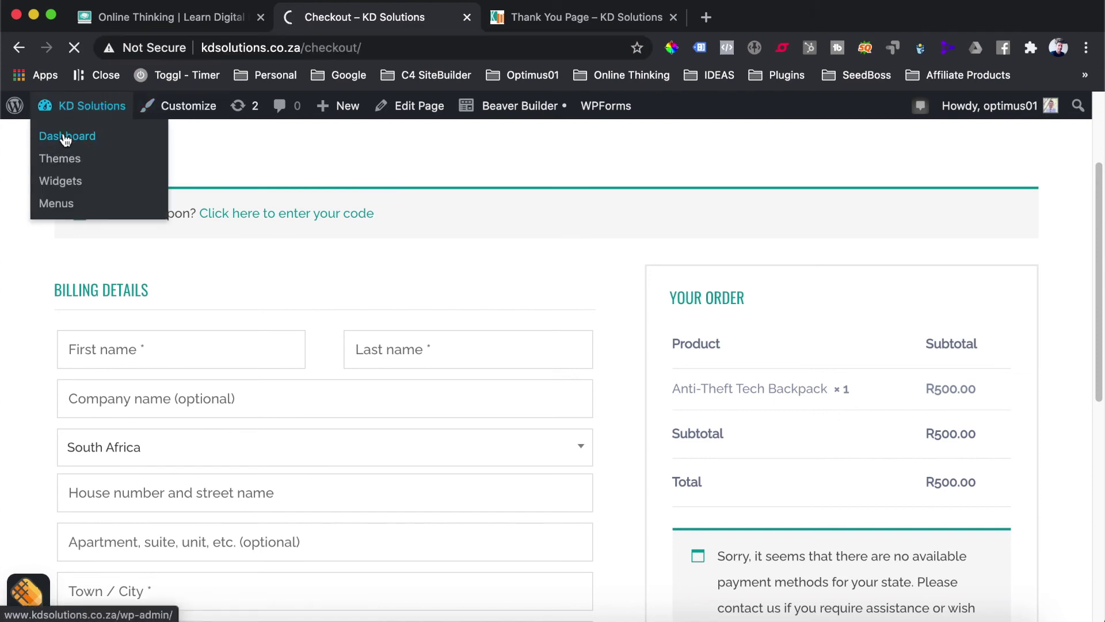
{"action": "scroll", "coordinate": [64, 322], "scroll_direction": "down", "scroll_amount": 5}
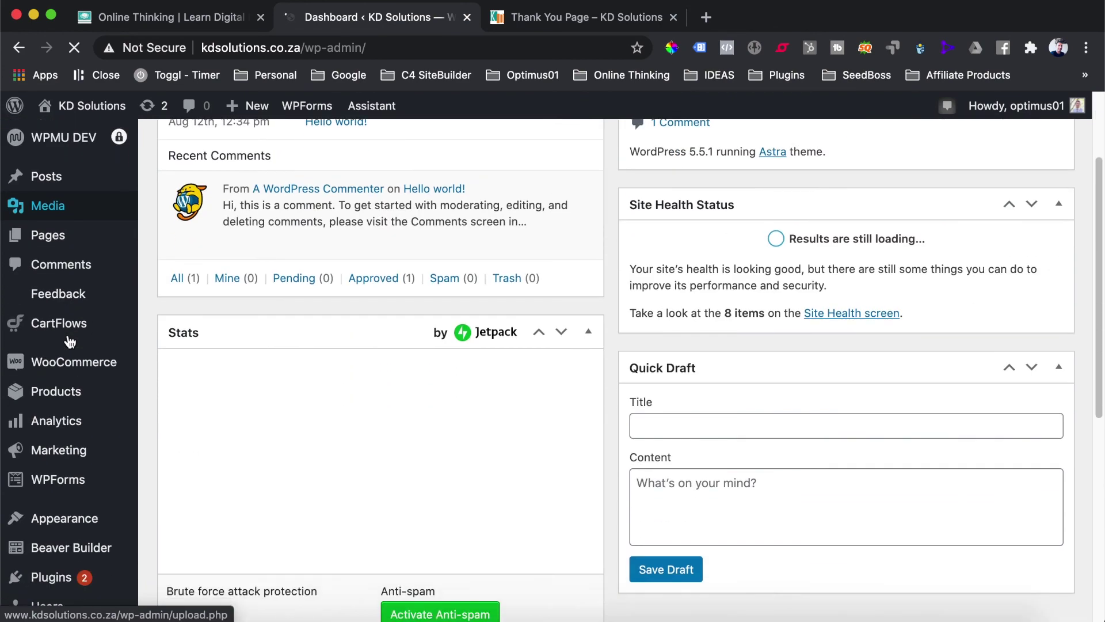
{"action": "mouse_move", "coordinate": [34, 242]}
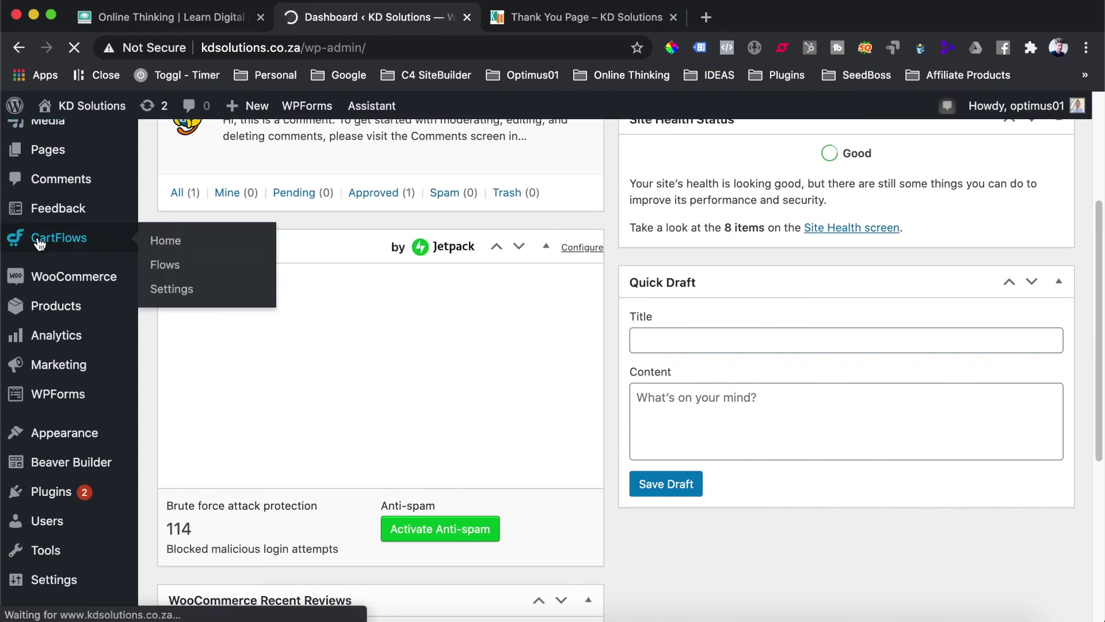
{"action": "left_click", "coordinate": [165, 301]}
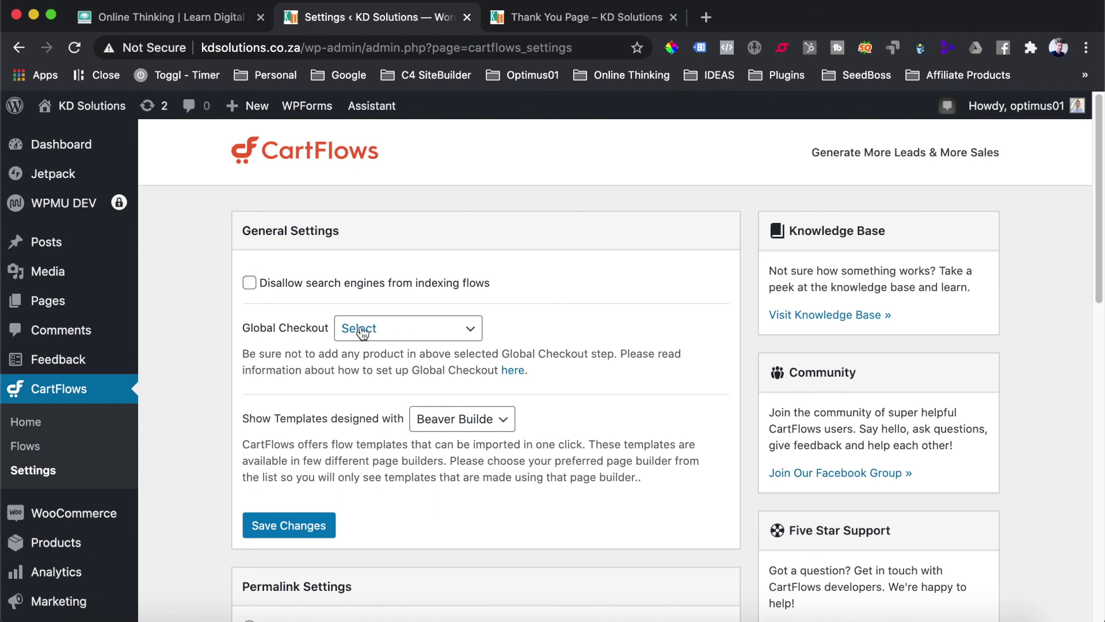
{"action": "left_click", "coordinate": [387, 336]}
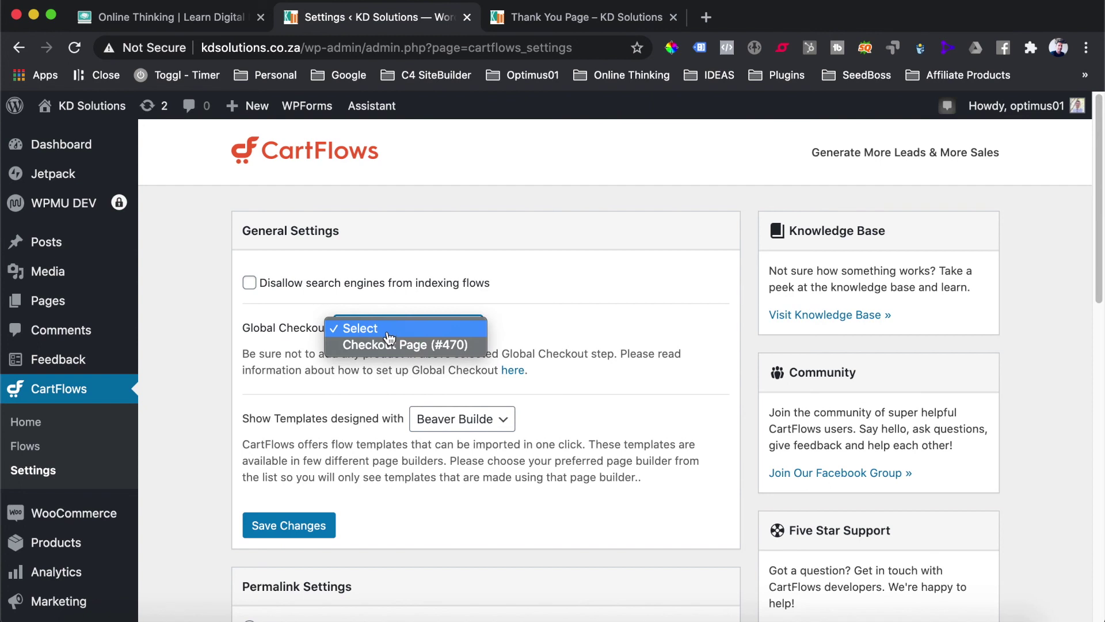
{"action": "left_click", "coordinate": [431, 345]}
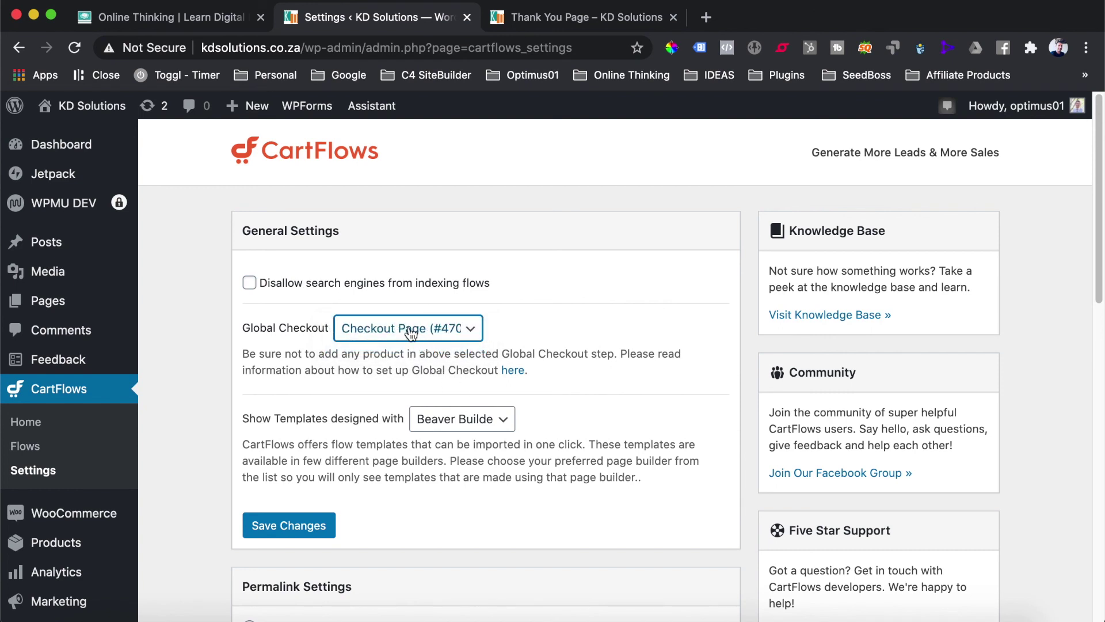
{"action": "left_click", "coordinate": [288, 524]}
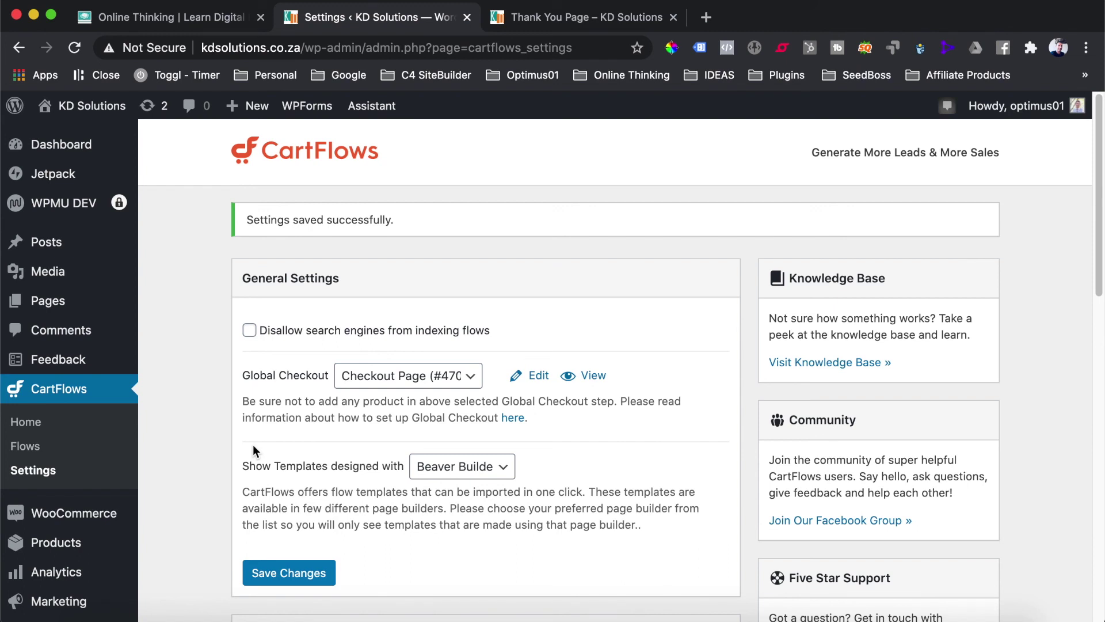
Edit the Global Checkout flow, disable its test mode, and update the flow
{"action": "left_click", "coordinate": [32, 447]}
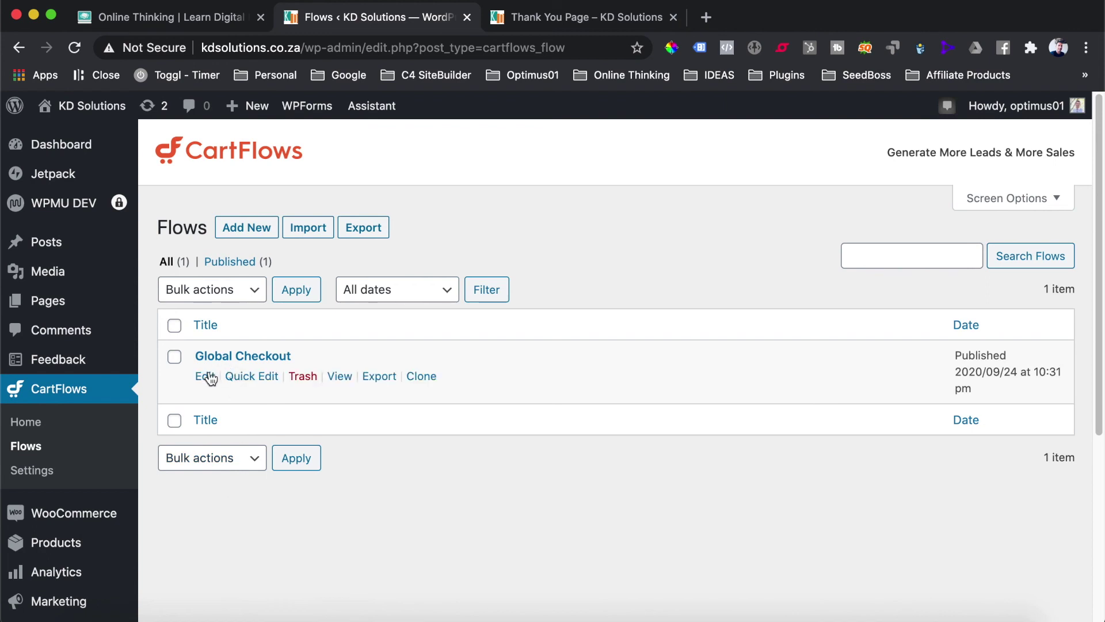
{"action": "left_click", "coordinate": [208, 377]}
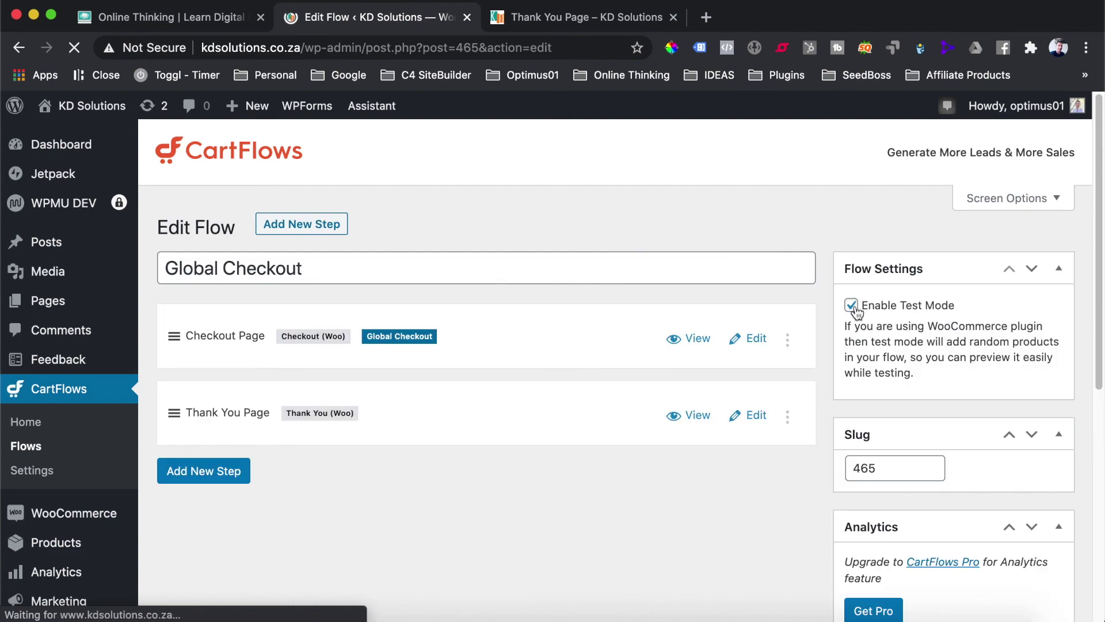
{"action": "left_click", "coordinate": [851, 306]}
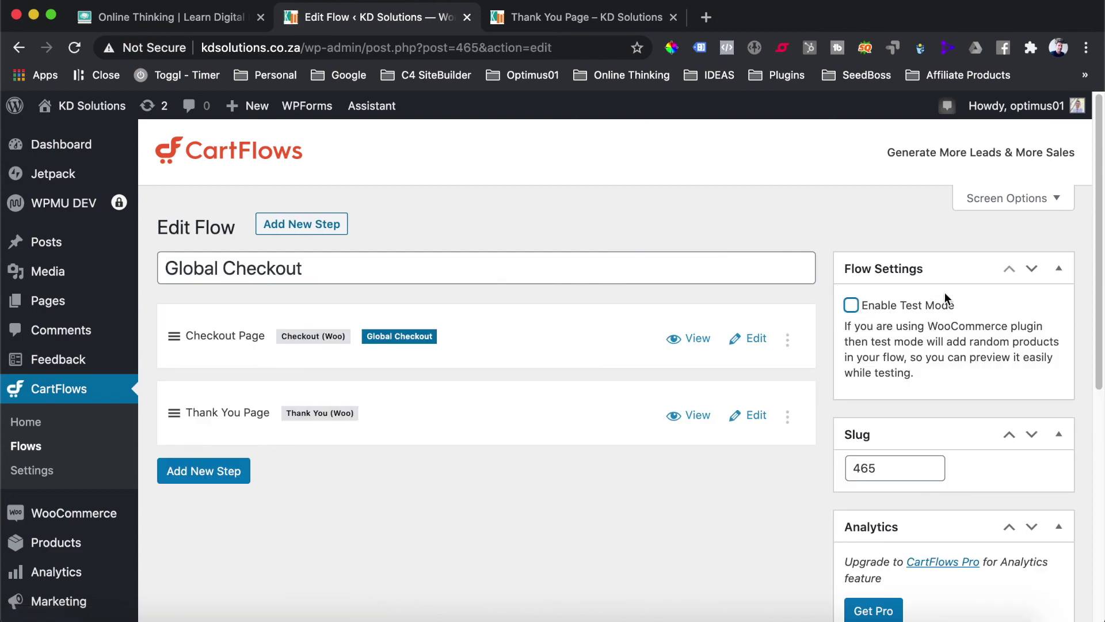
{"action": "scroll", "coordinate": [938, 316], "scroll_direction": "down", "scroll_amount": 5}
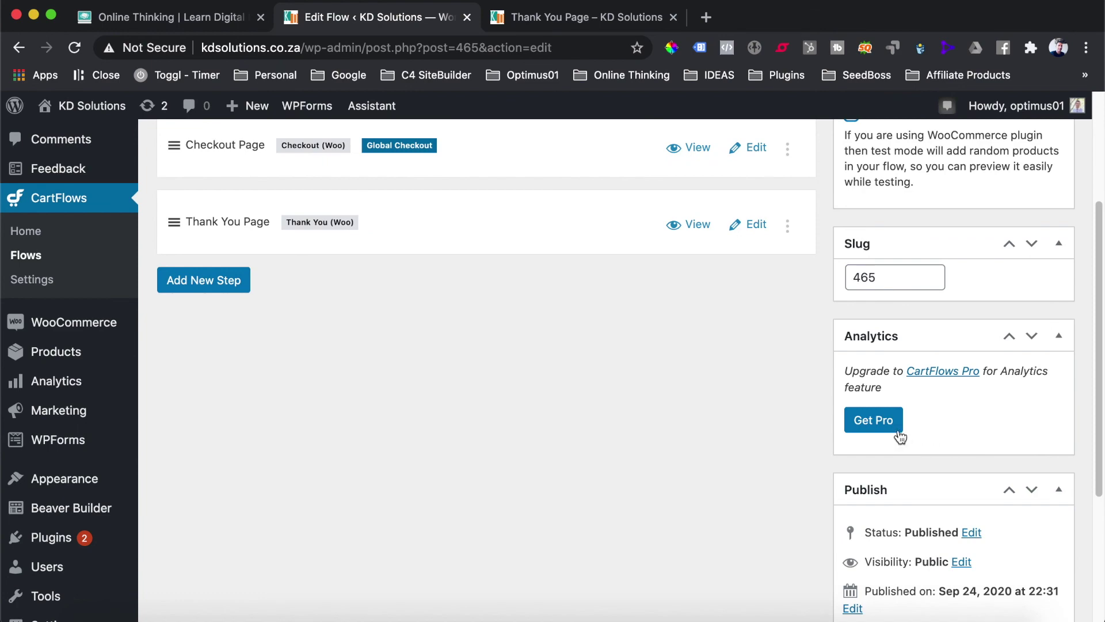
{"action": "scroll", "coordinate": [950, 495], "scroll_direction": "down", "scroll_amount": 4}
{"action": "left_click", "coordinate": [1028, 426]}
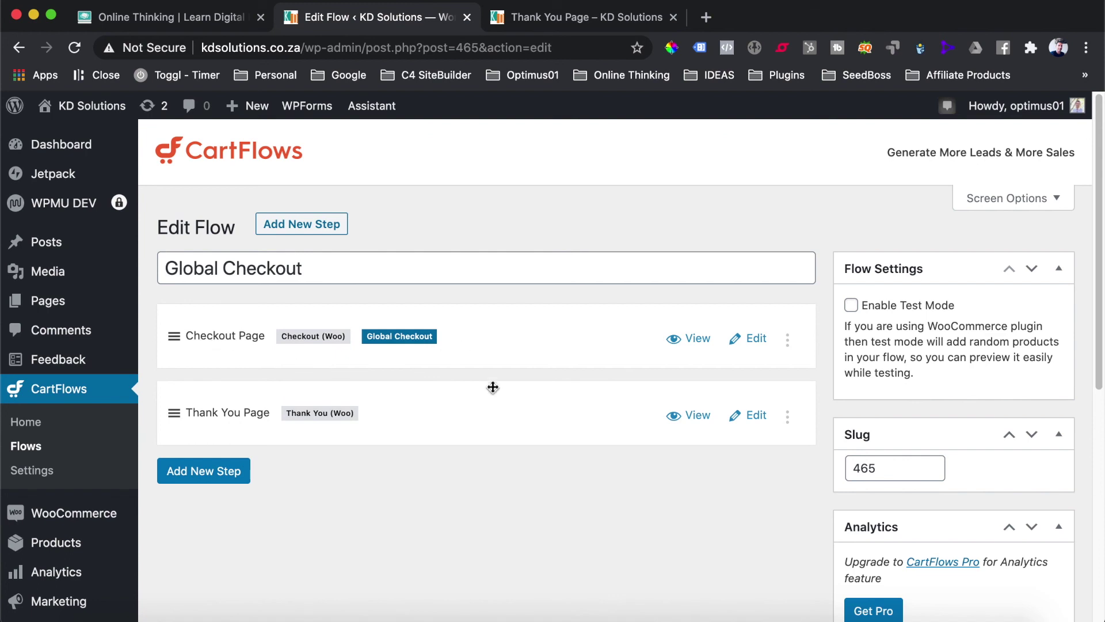
Visit the live site, try its /store address, and open the checkout from the header cart
{"action": "left_click", "coordinate": [102, 110]}
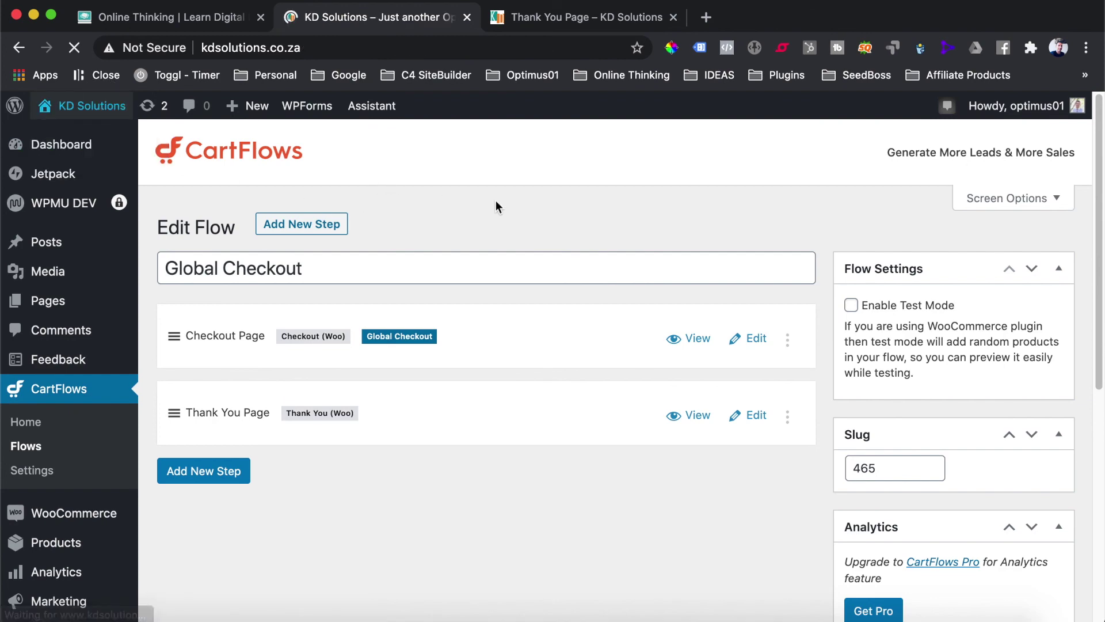
{"action": "left_click", "coordinate": [324, 48]}
{"action": "type", "text": "/sto"}
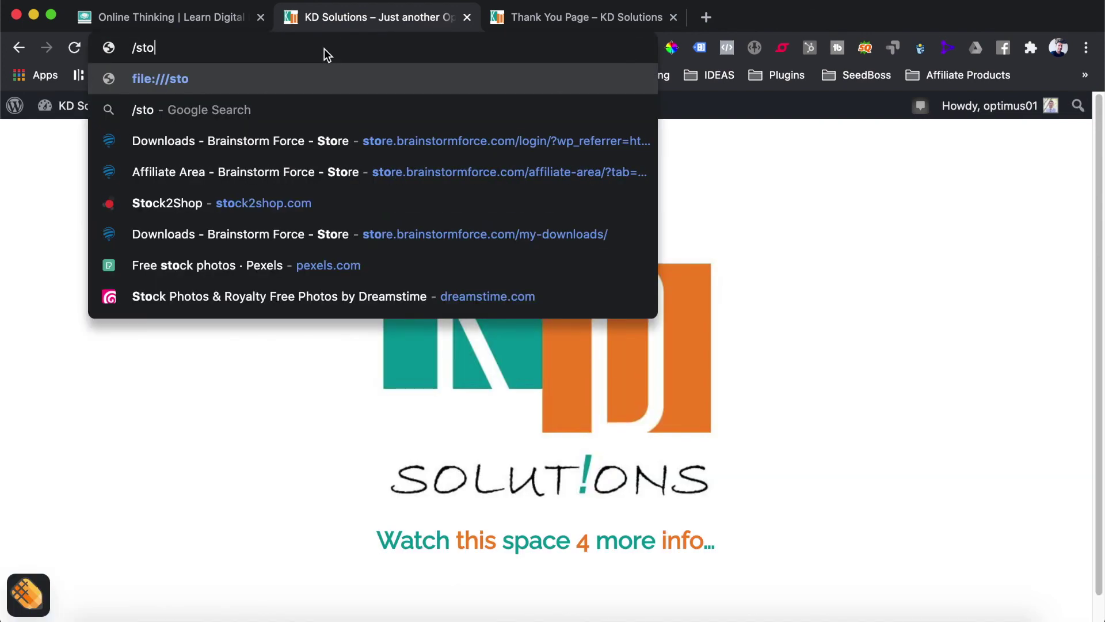
{"action": "key", "text": "Escape"}
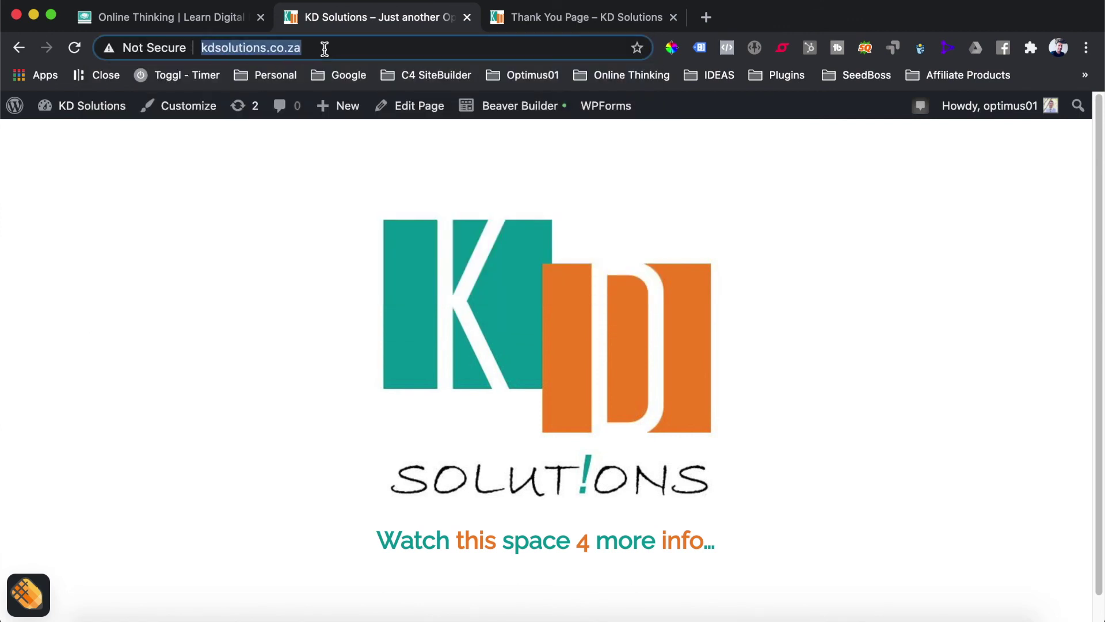
{"action": "left_click", "coordinate": [323, 48]}
{"action": "type", "text": "/store"}
{"action": "key", "text": "Return"}
{"action": "mouse_move", "coordinate": [1021, 164]}
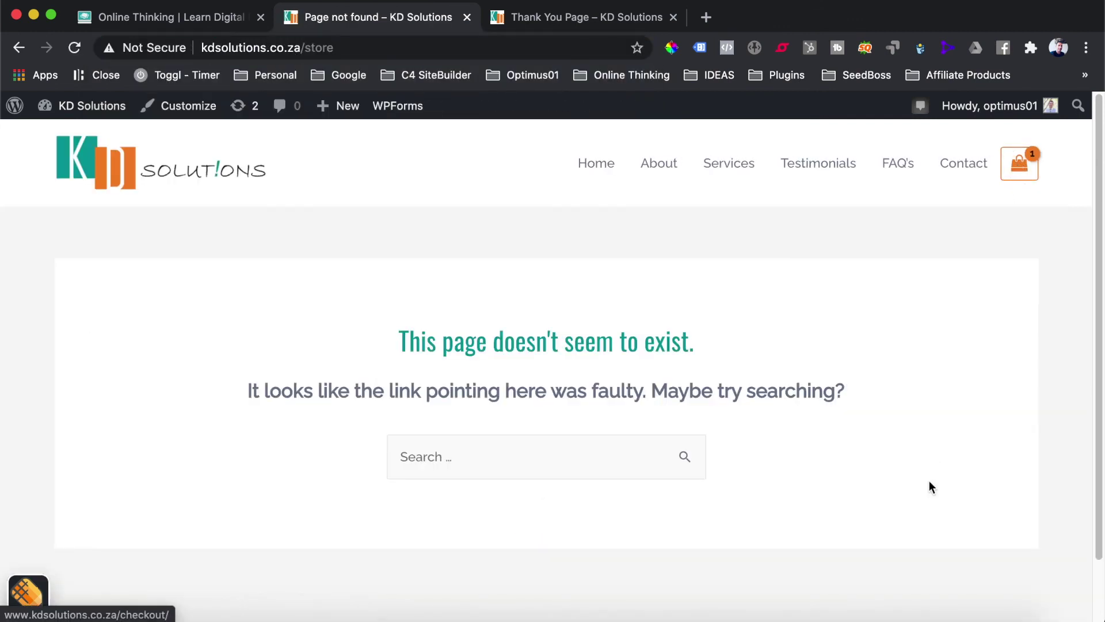
{"action": "left_click", "coordinate": [932, 387]}
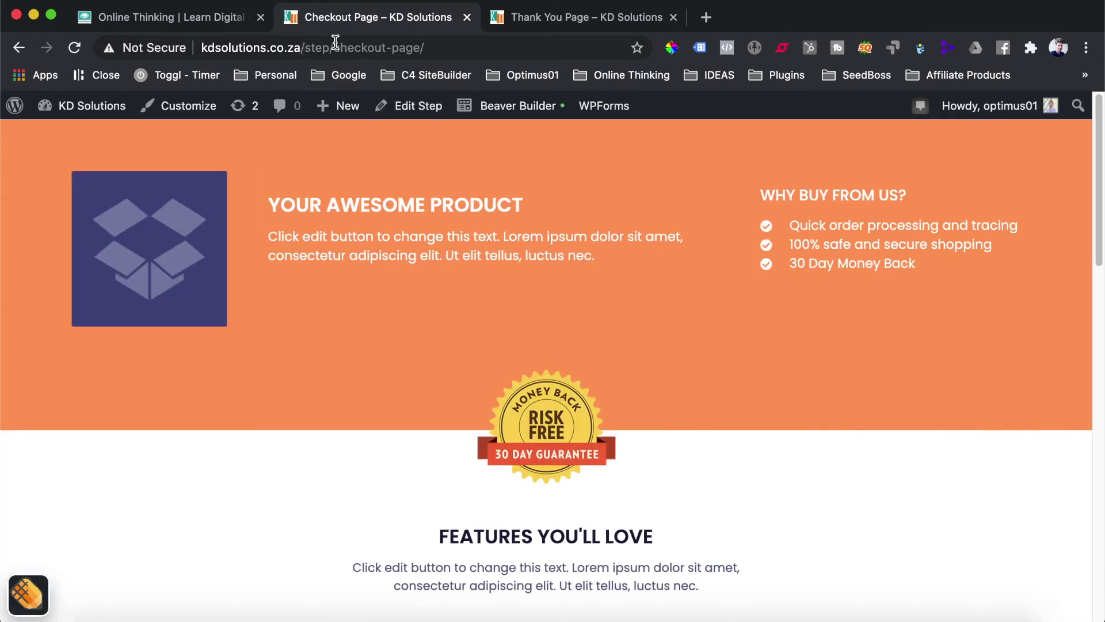
Examine the CartFlows checkout page, including its billing fields, order summary and coupon code field
{"action": "scroll", "coordinate": [530, 437], "scroll_direction": "down", "scroll_amount": 8}
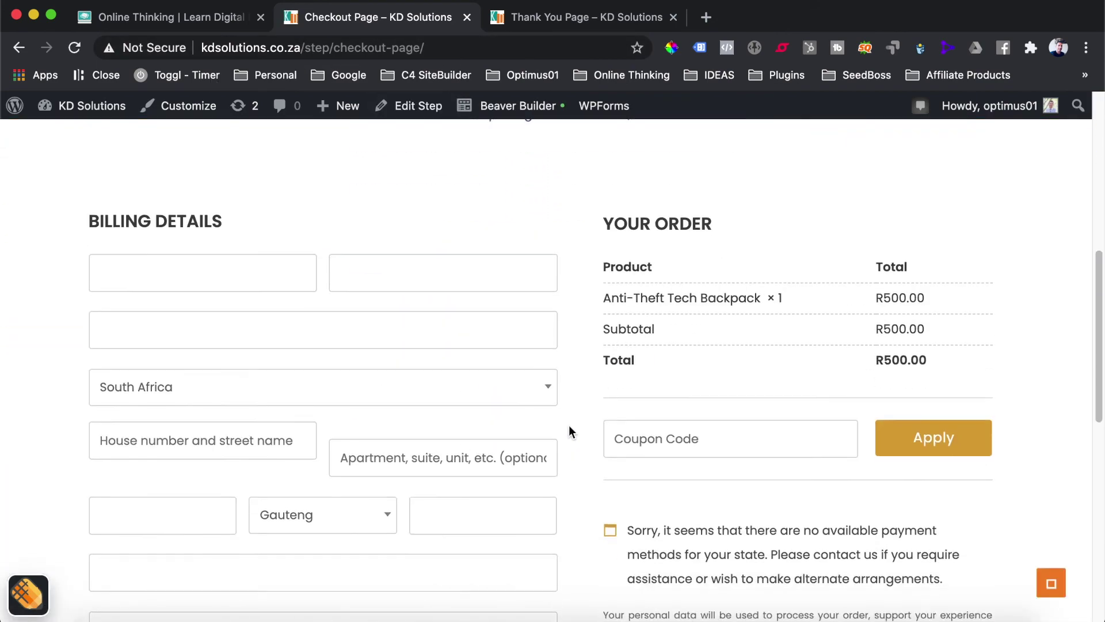
{"action": "scroll", "coordinate": [569, 432], "scroll_direction": "down", "scroll_amount": 2}
{"action": "left_click", "coordinate": [645, 297]}
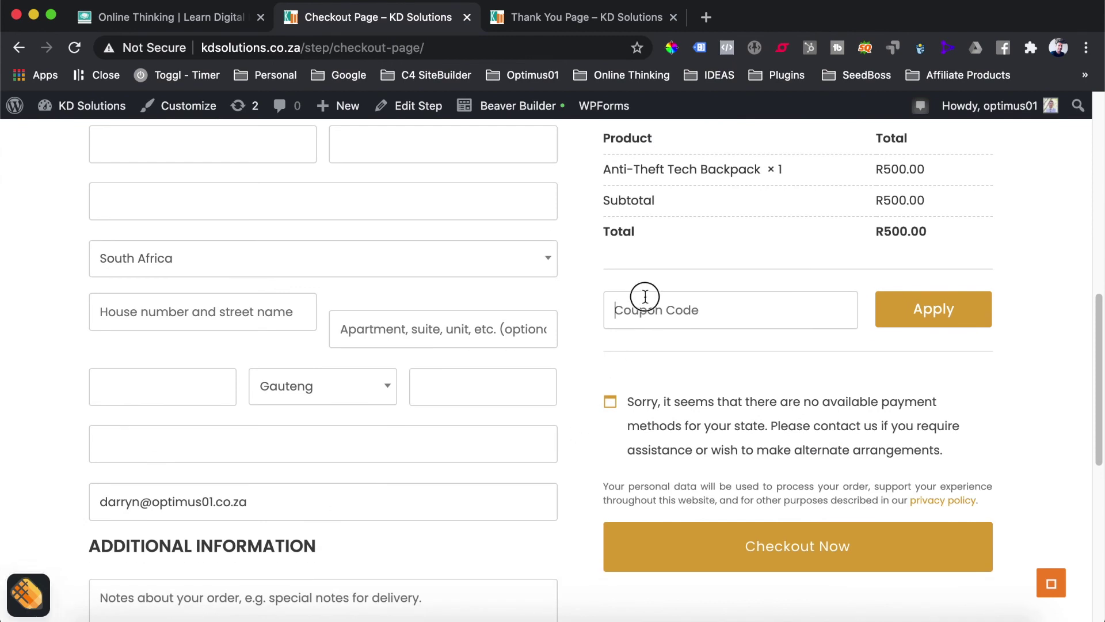
{"action": "scroll", "coordinate": [365, 326], "scroll_direction": "up", "scroll_amount": 2}
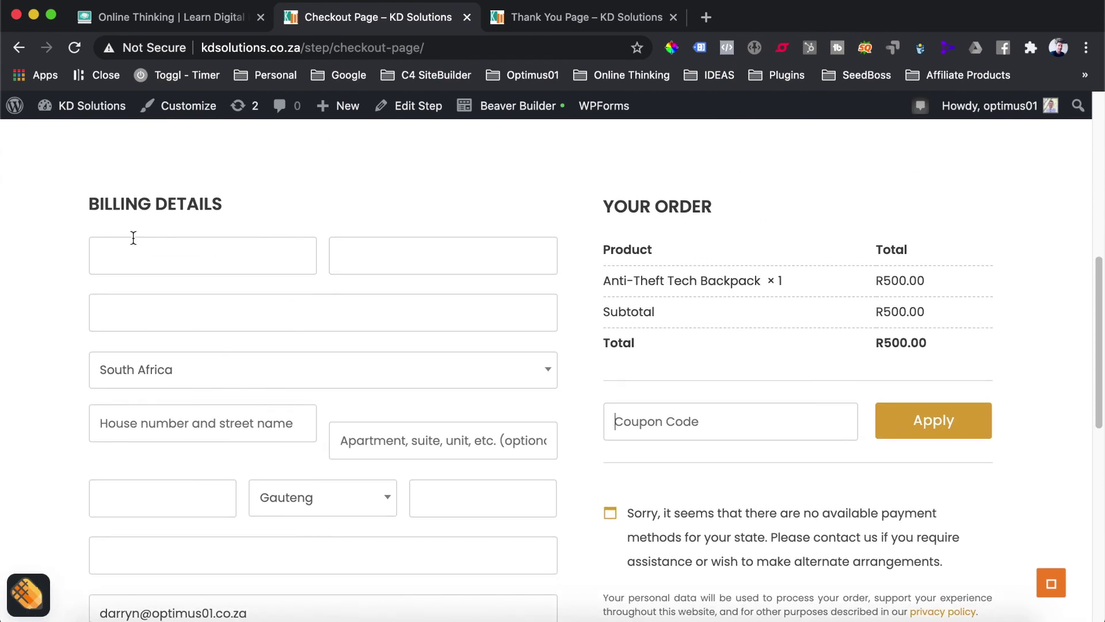
{"action": "left_click", "coordinate": [133, 255]}
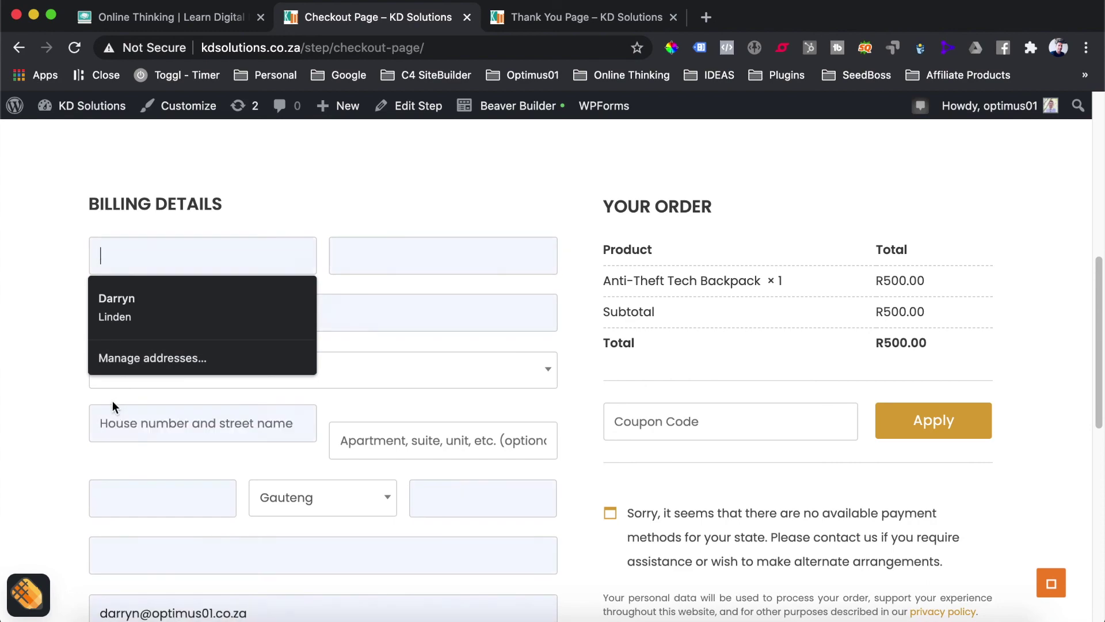
{"action": "left_click", "coordinate": [97, 227]}
{"action": "scroll", "coordinate": [167, 322], "scroll_direction": "down", "scroll_amount": 1}
{"action": "scroll", "coordinate": [179, 347], "scroll_direction": "down", "scroll_amount": 7}
{"action": "scroll", "coordinate": [243, 321], "scroll_direction": "up", "scroll_amount": 10}
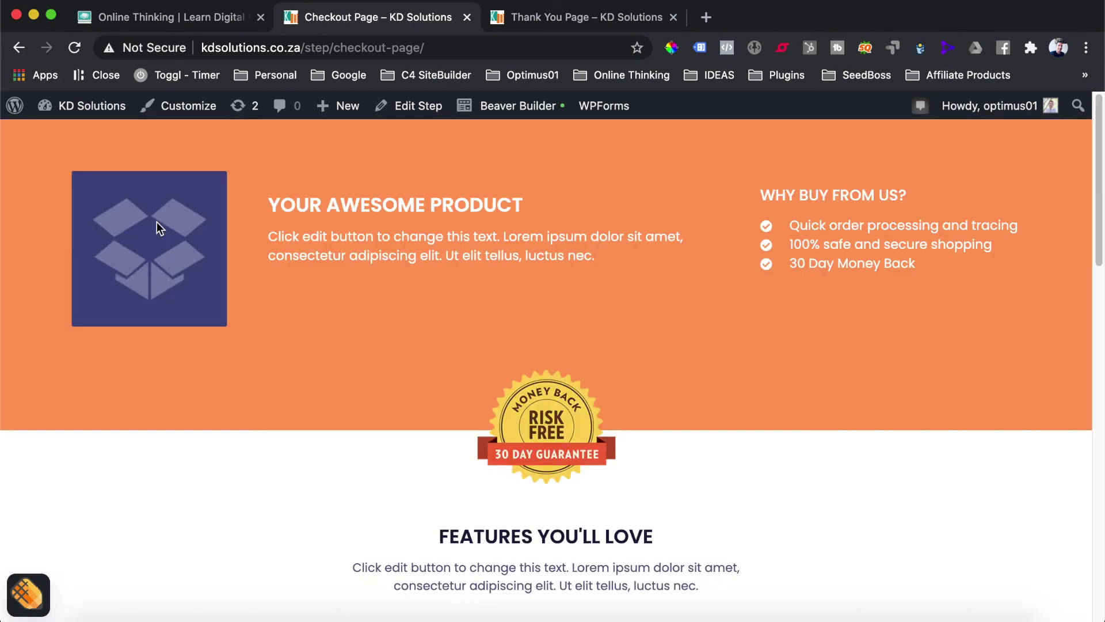